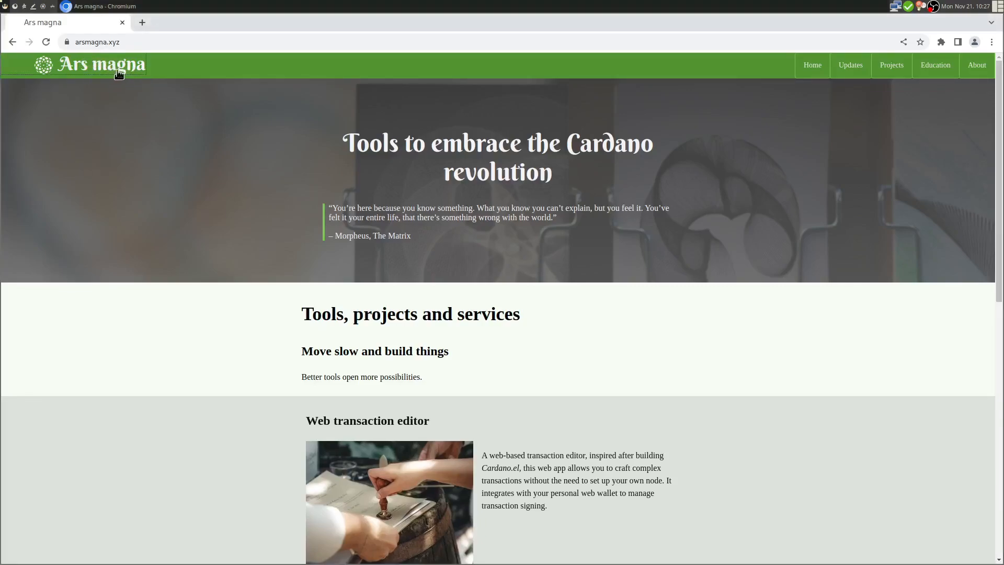
# - Open the Web transaction editor project page and launch the Cardano transaction editor webapp
pyautogui.scroll(-7, 181, 173)
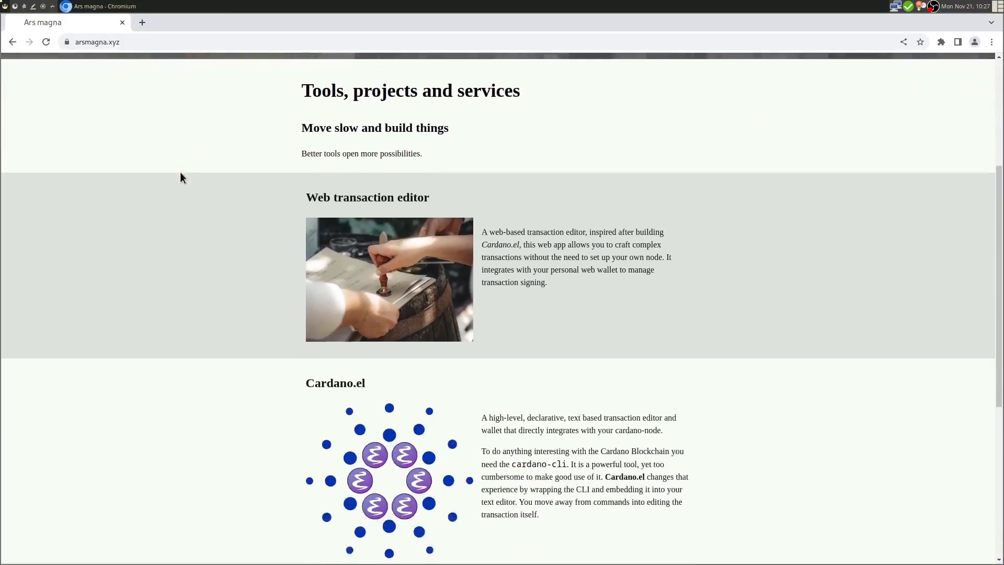
pyautogui.scroll(9, 180, 177)
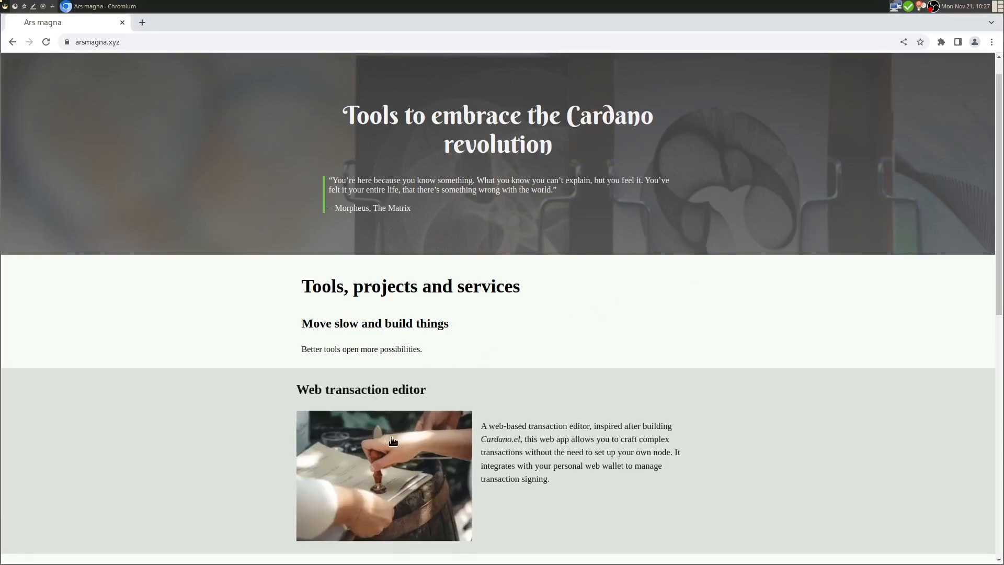
pyautogui.click(422, 453)
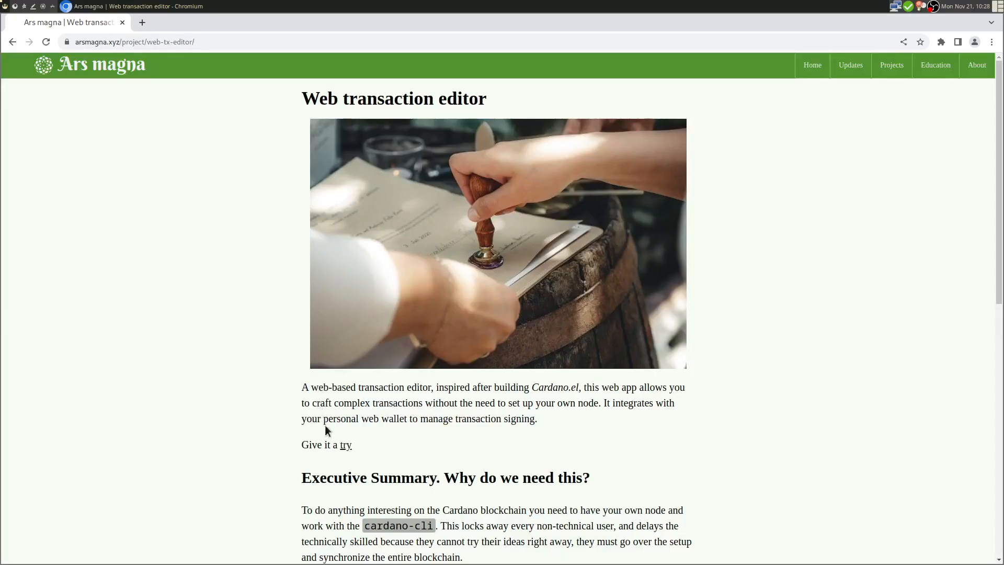
pyautogui.click(347, 448)
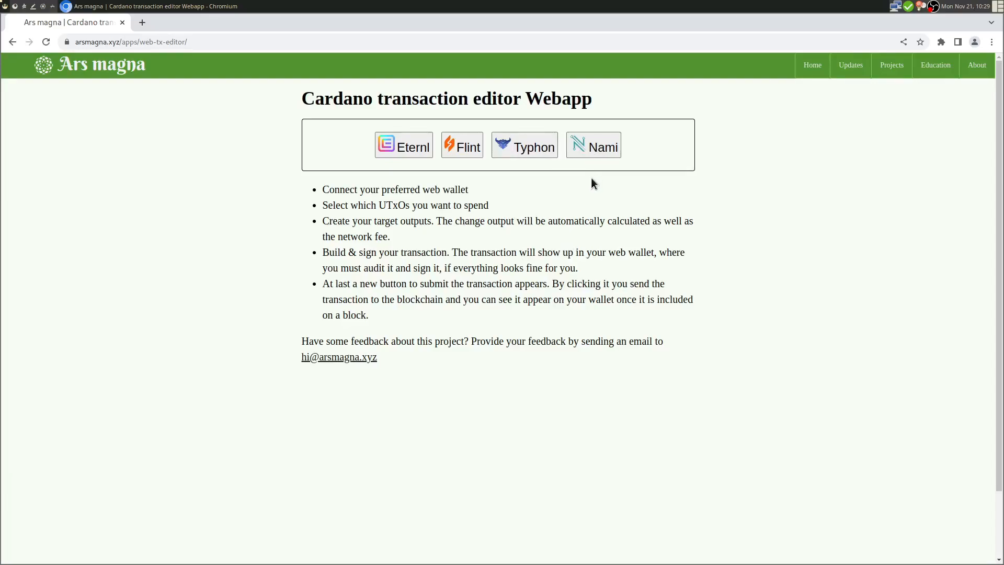
# - Connect Nami to the editor on TESTNET, showing a 6 ₳ balance and one UTxO
pyautogui.click(602, 156)
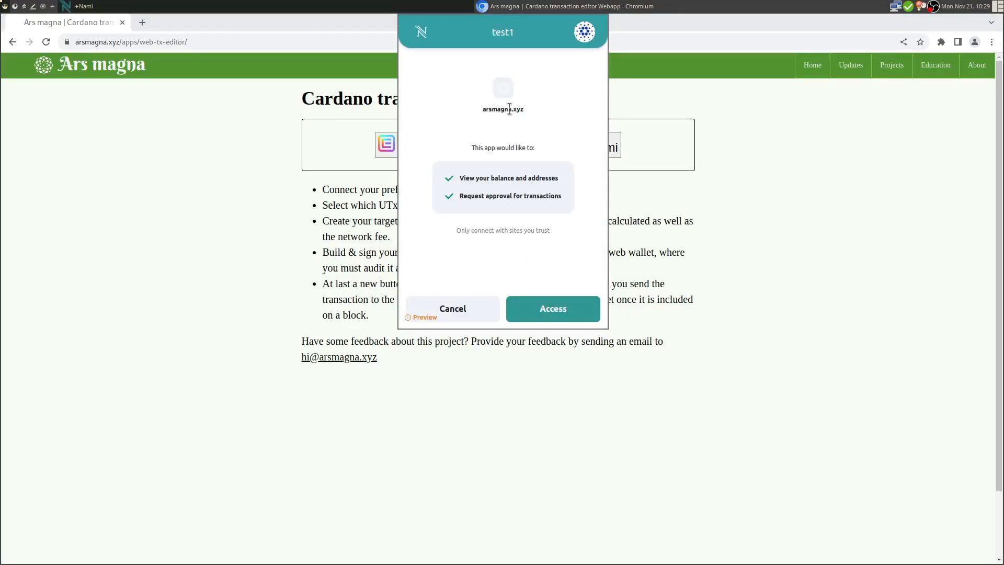
pyautogui.click(551, 310)
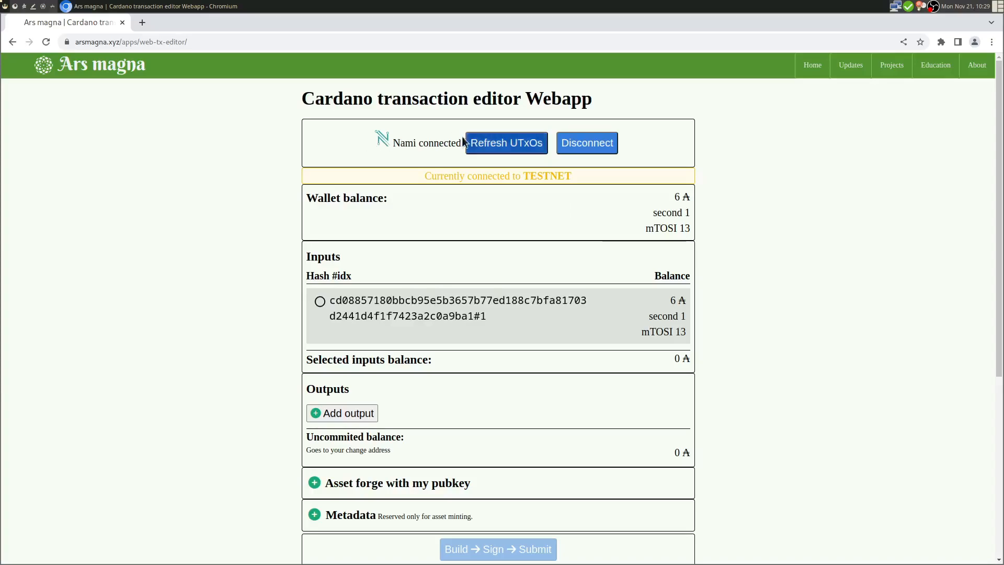
pyautogui.moveTo(416, 175); pyautogui.dragTo(579, 181)
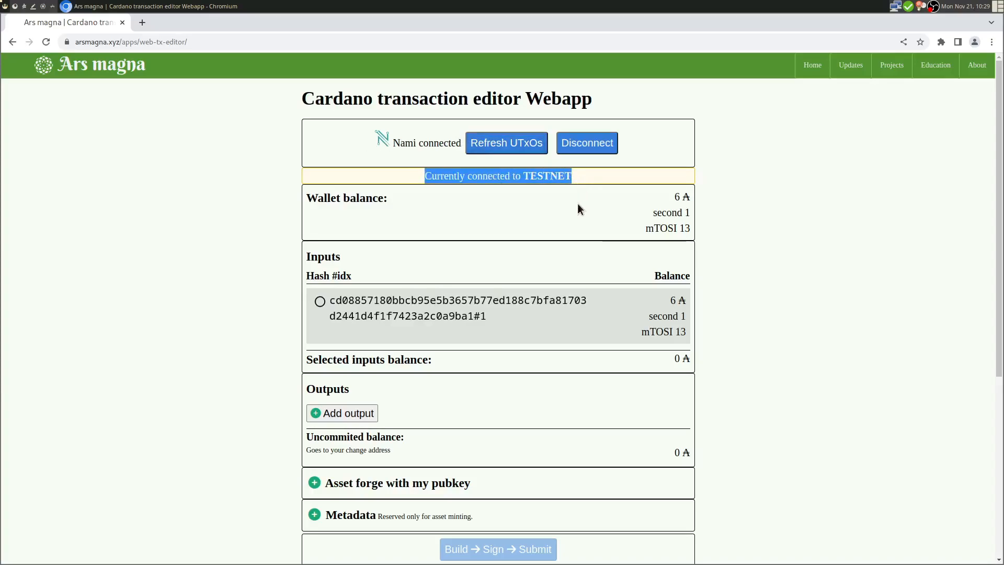
# - Open the Nami wallet from the browser extensions and close it again
pyautogui.click(941, 42)
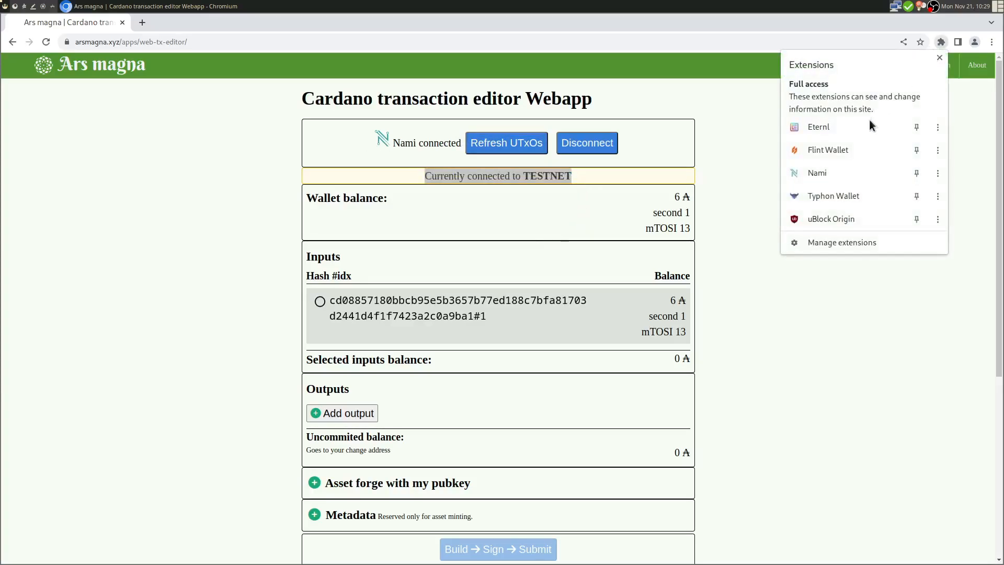
pyautogui.click(831, 171)
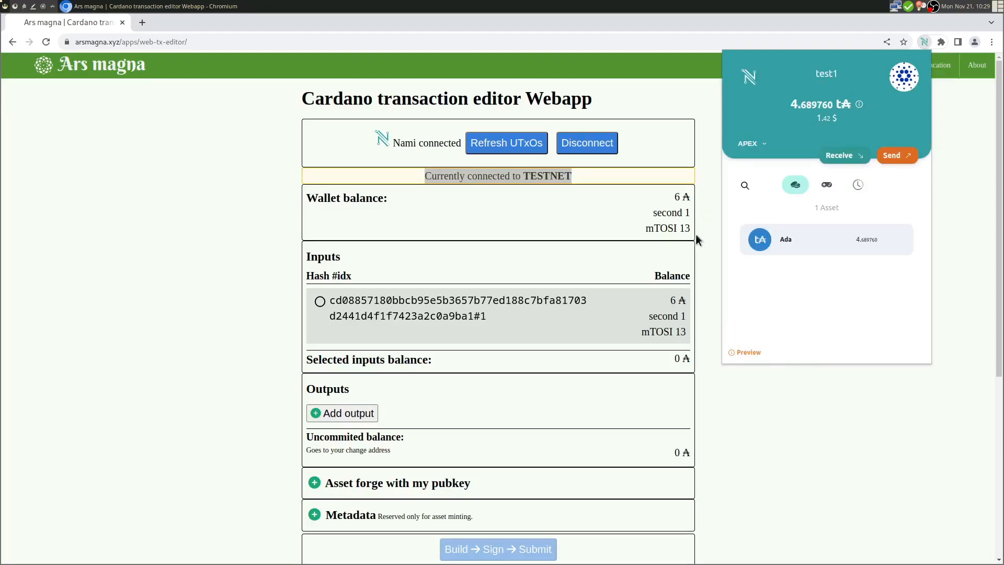
pyautogui.click(637, 209)
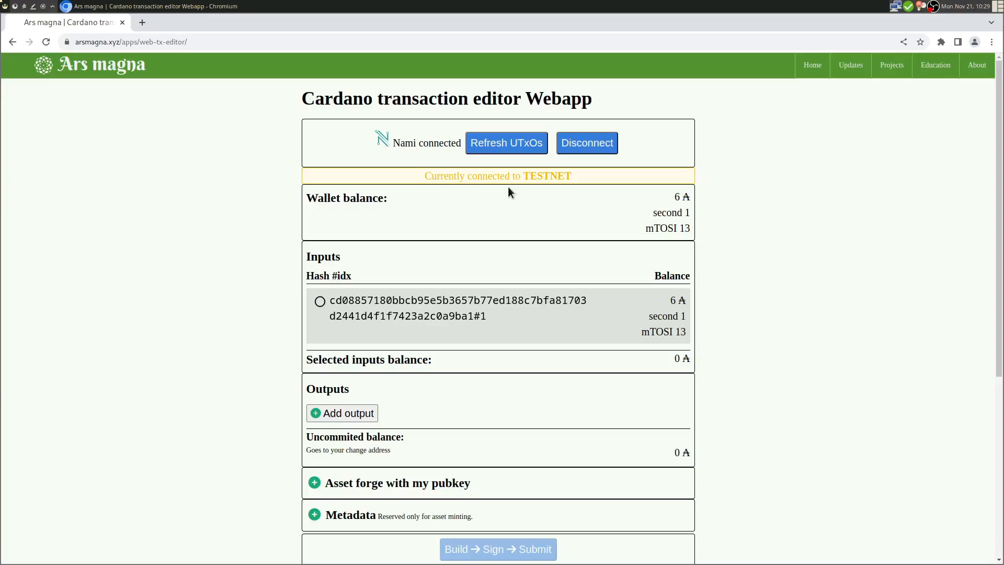
# - Switch Nami's network from Preview to Mainnet, then disconnect the wallet from the editor
pyautogui.click(941, 42)
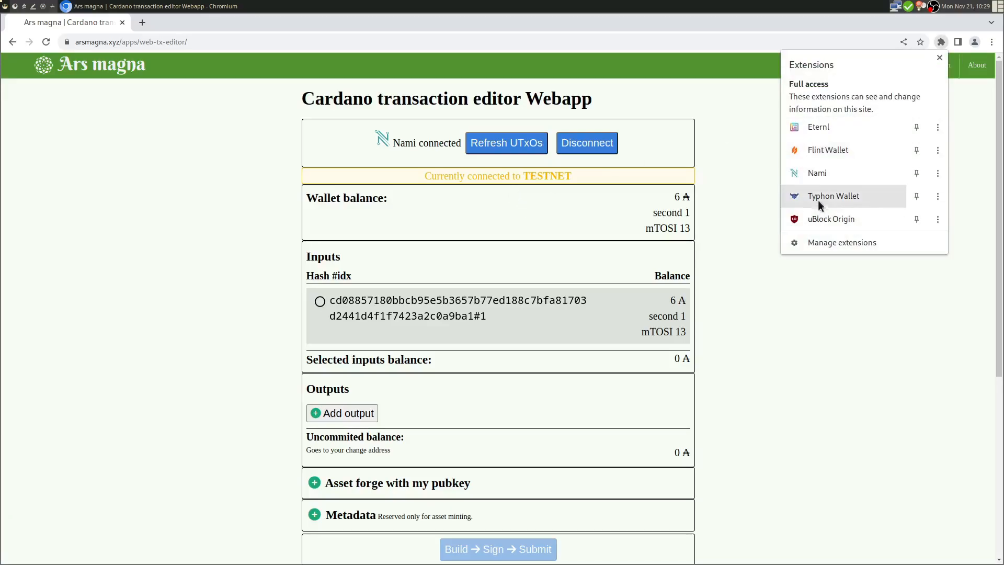
pyautogui.click(823, 172)
pyautogui.click(918, 92)
pyautogui.click(829, 230)
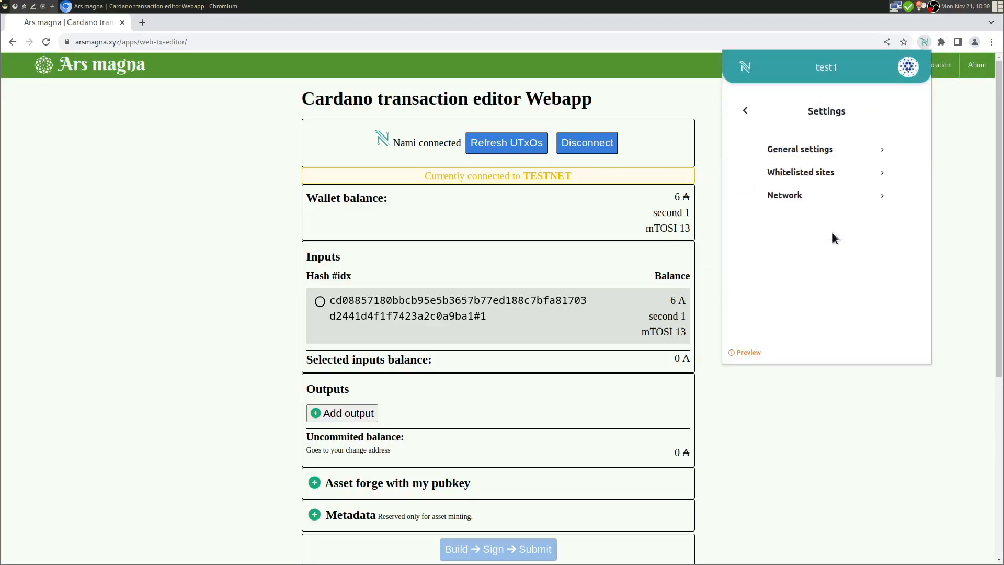
pyautogui.click(801, 195)
pyautogui.click(841, 140)
pyautogui.click(827, 155)
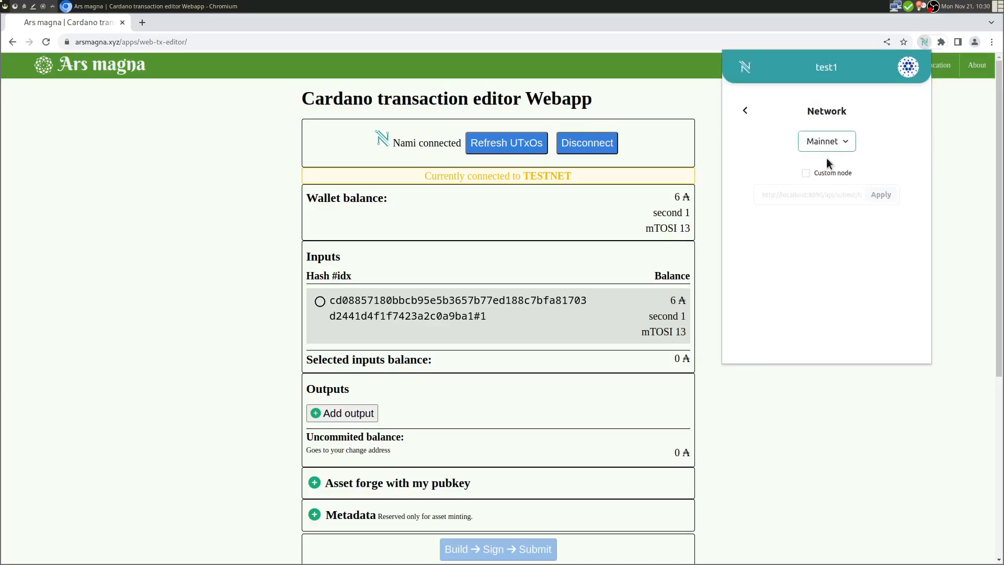
pyautogui.click(746, 112)
pyautogui.click(745, 110)
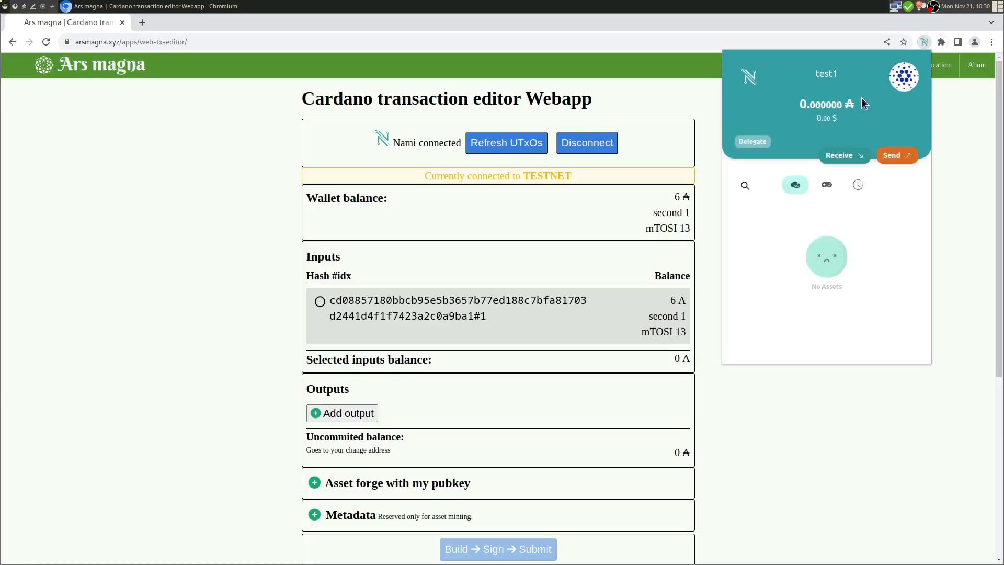
pyautogui.click(699, 135)
pyautogui.click(586, 144)
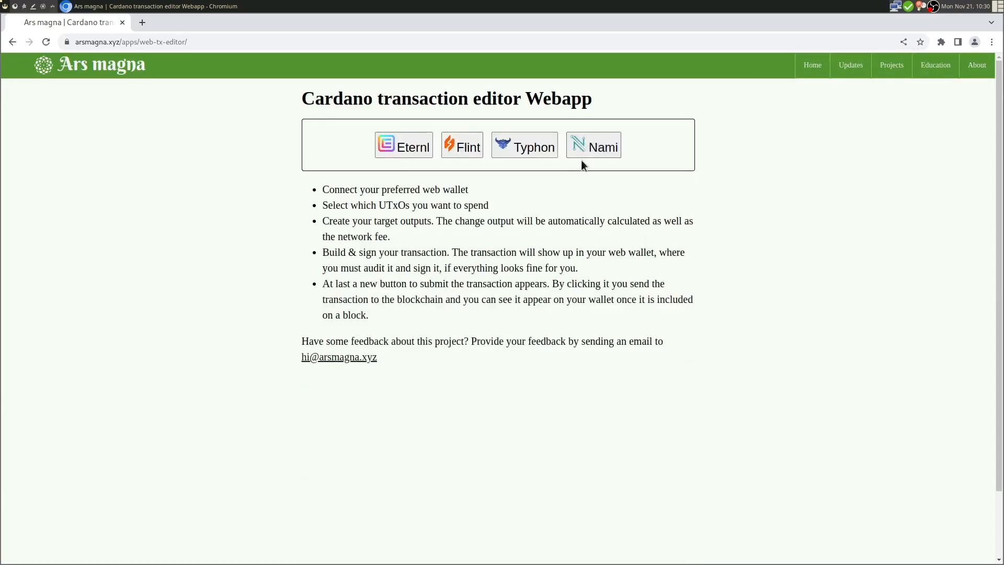
# - Reconnect Nami, which now reports a MAINNET connection with UTxOs still loading
pyautogui.click(602, 148)
pyautogui.moveTo(423, 177); pyautogui.dragTo(579, 176)
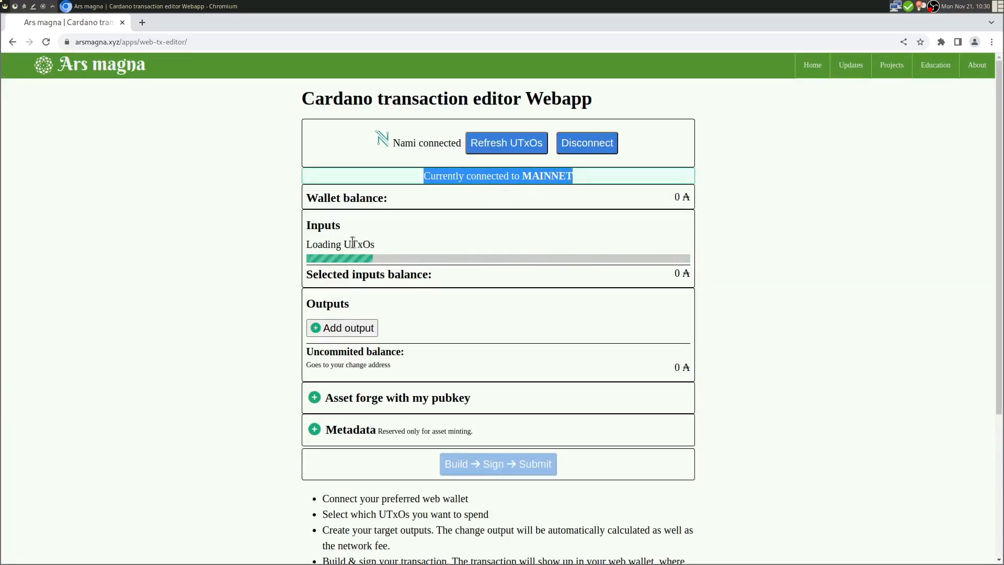
pyautogui.moveTo(342, 239); pyautogui.dragTo(441, 250)
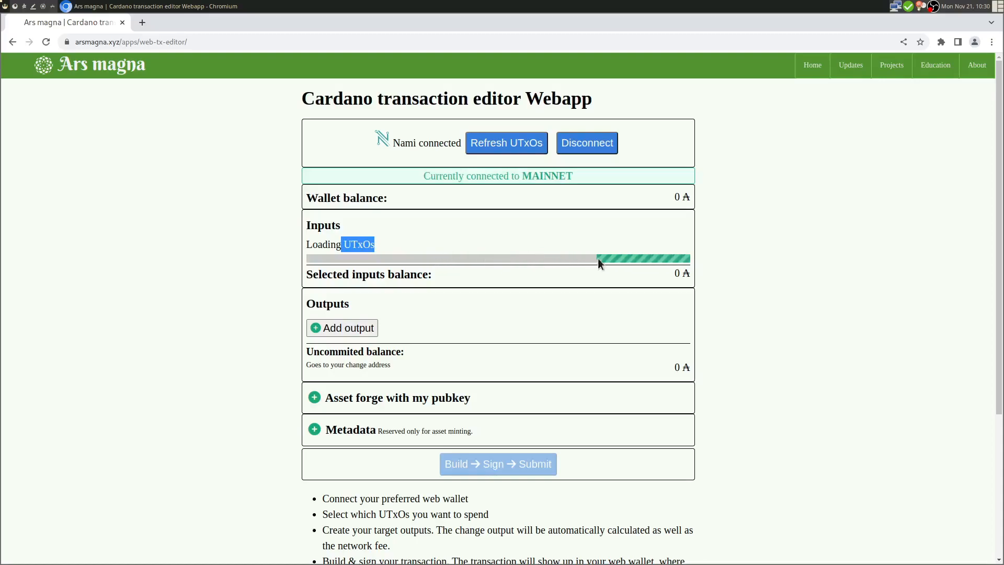
pyautogui.click(518, 231)
# - Switch Nami's network back to Preview, returning to the 4.689760 t₳ wallet view
pyautogui.click(941, 42)
pyautogui.click(825, 175)
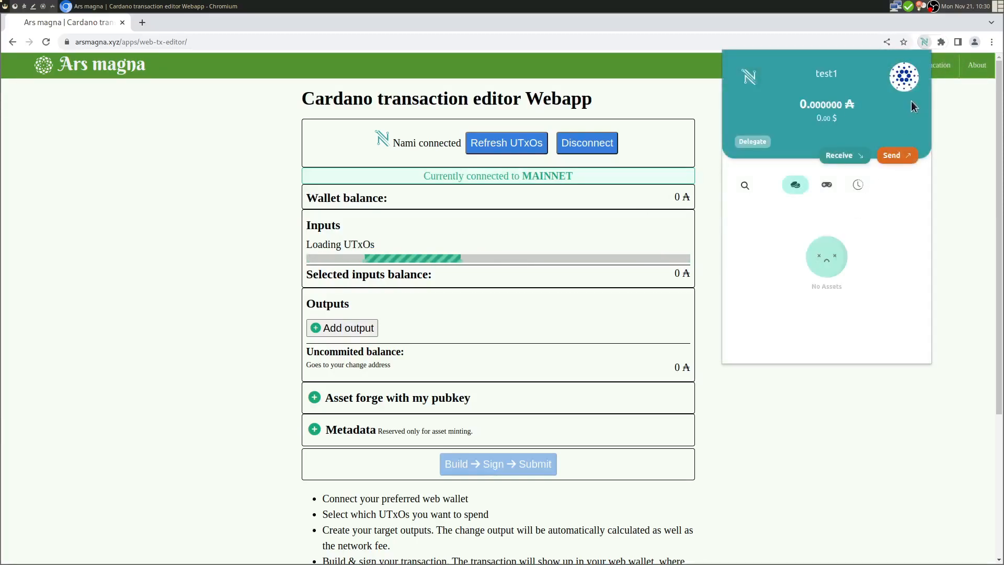
pyautogui.click(902, 80)
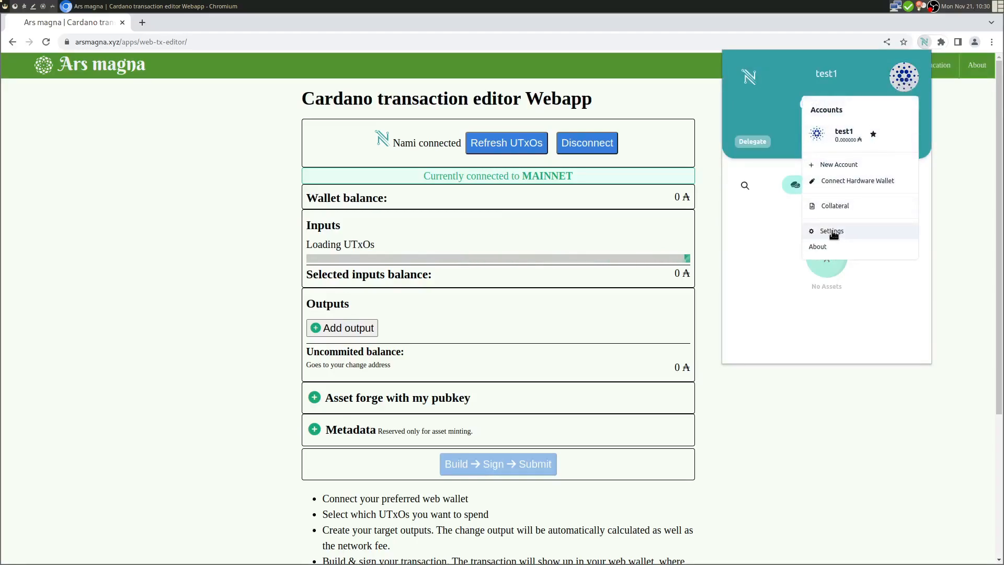
pyautogui.click(806, 231)
pyautogui.click(800, 195)
pyautogui.click(826, 141)
pyautogui.click(829, 172)
pyautogui.click(745, 110)
pyautogui.click(745, 111)
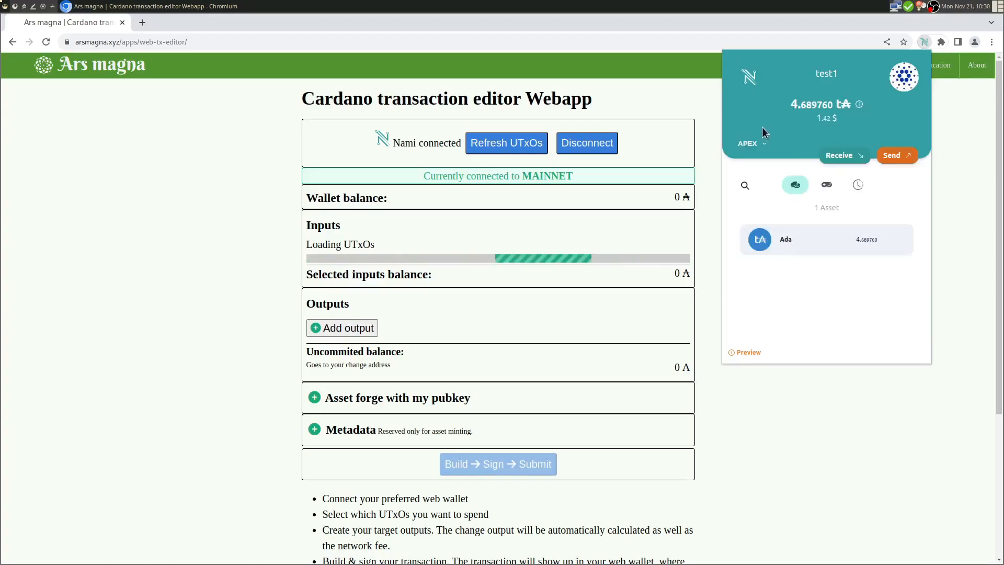
pyautogui.click(651, 141)
# - Refresh the wallet's UTxOs in the editor, then disconnect Nami
pyautogui.click(506, 145)
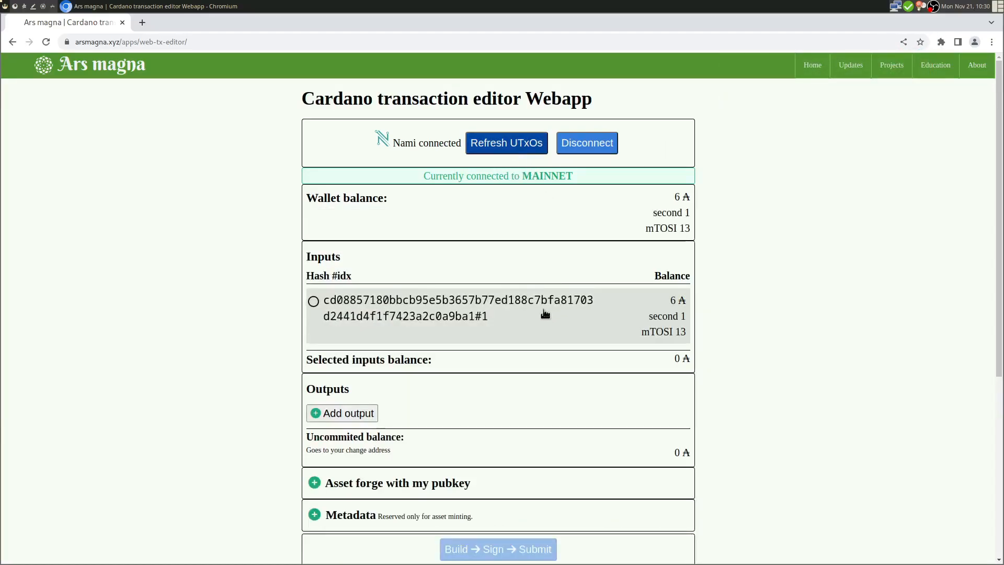
pyautogui.moveTo(417, 174); pyautogui.dragTo(591, 189)
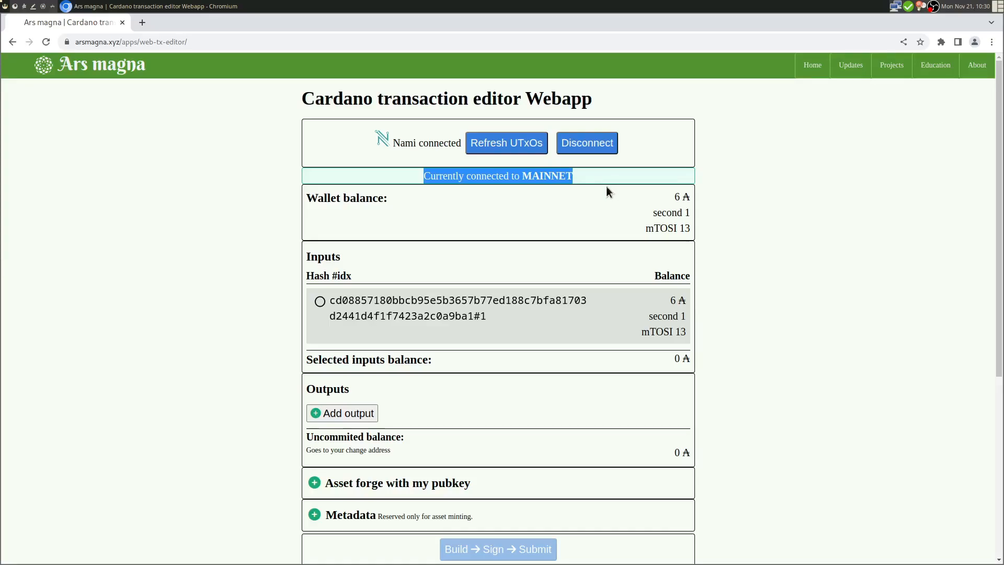
pyautogui.click(601, 188)
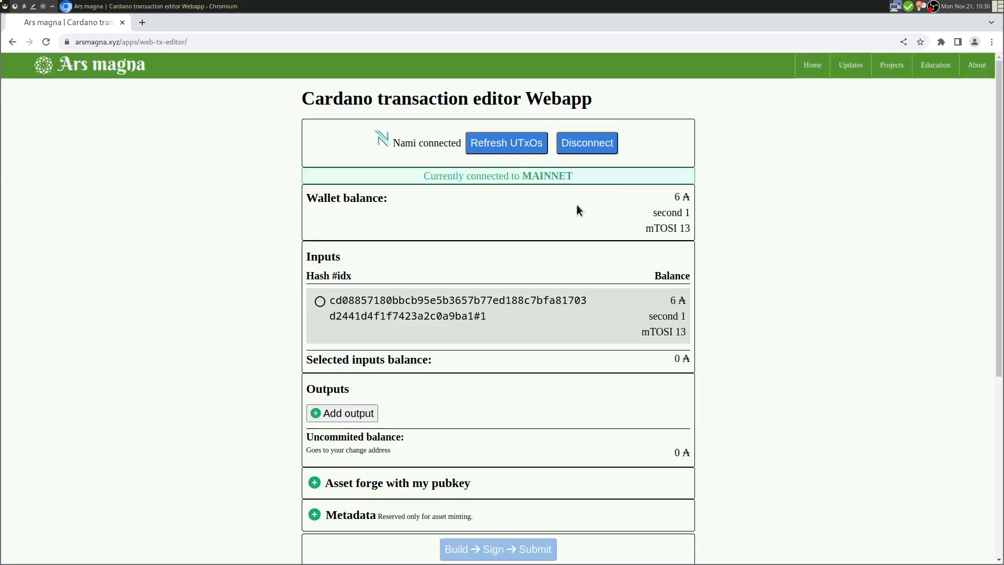
pyautogui.click(590, 150)
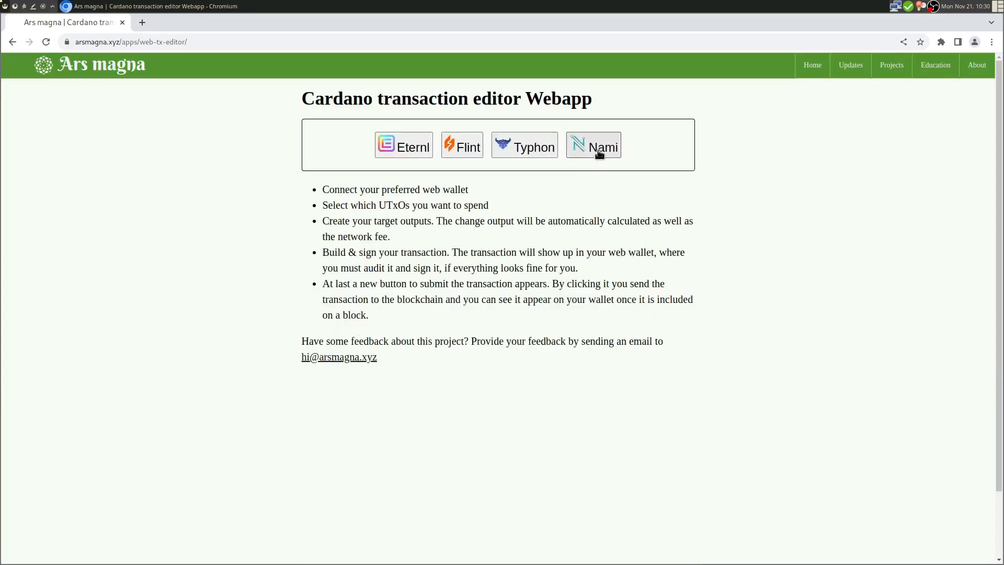
# - Reconnect Nami and review the TESTNET balance of 6 ₳, second 1 and mTOSI 13
pyautogui.click(600, 154)
pyautogui.moveTo(437, 175); pyautogui.dragTo(599, 184)
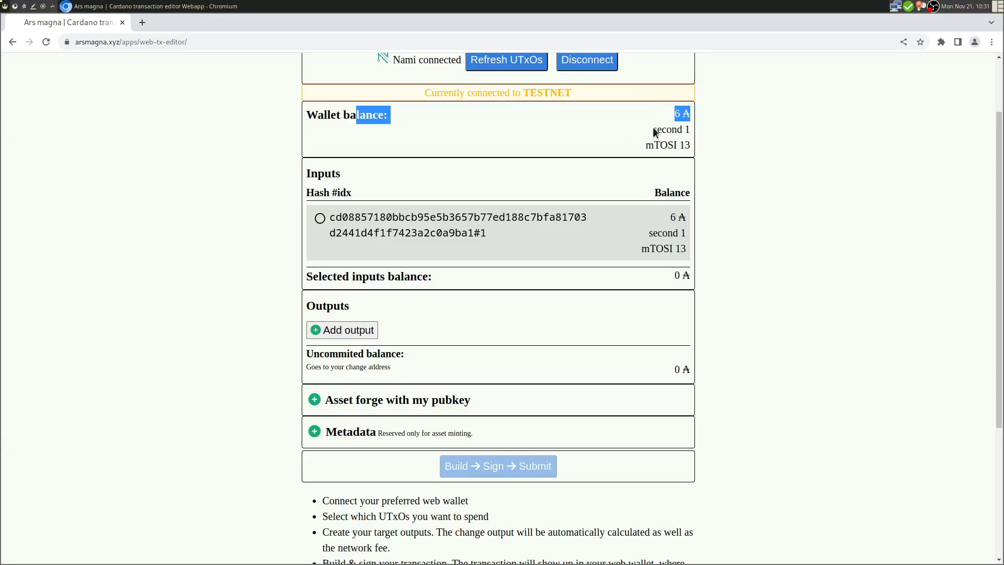
pyautogui.click(675, 131)
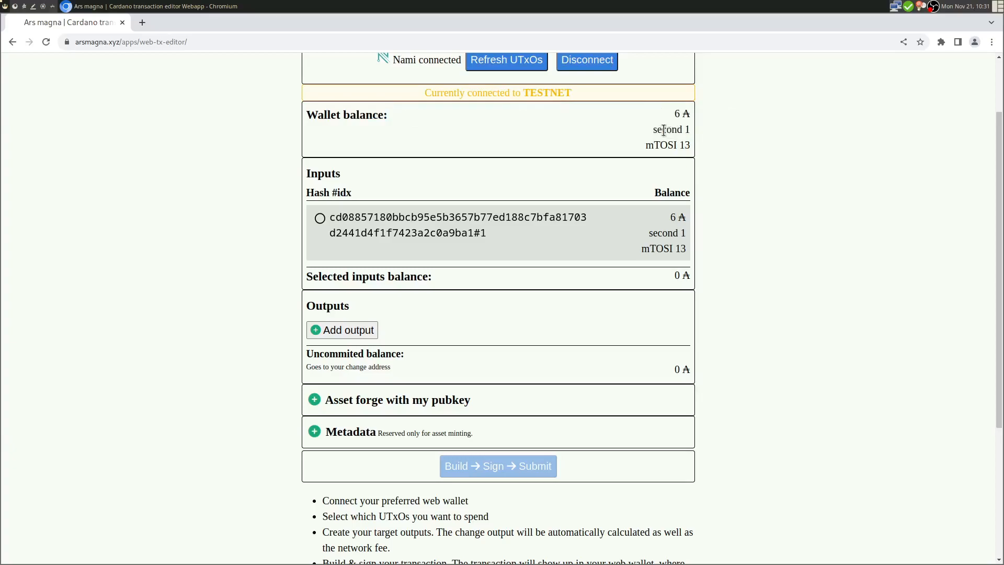
pyautogui.doubleClick(685, 144)
pyautogui.scroll(-1, 656, 133)
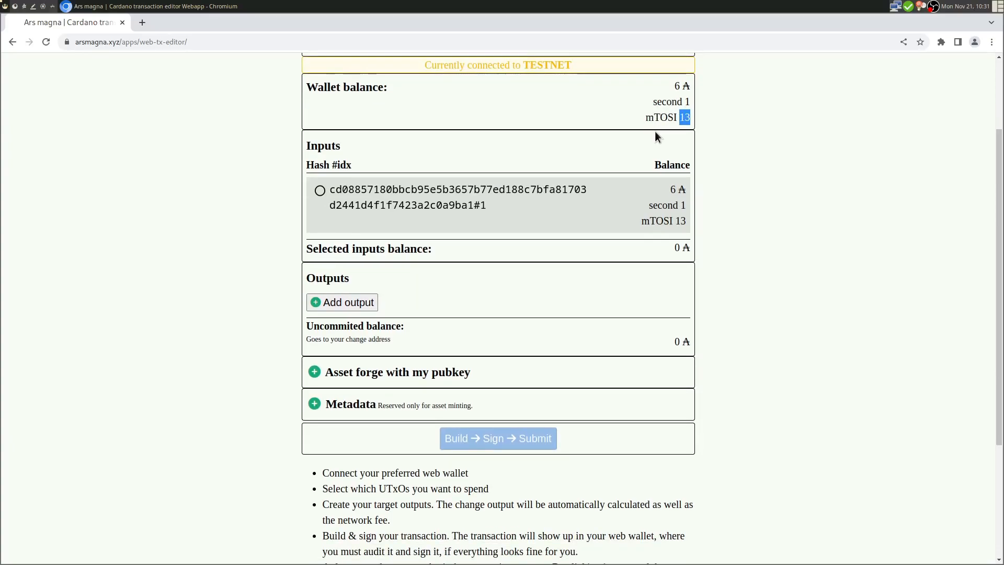
pyautogui.scroll(2, 657, 137)
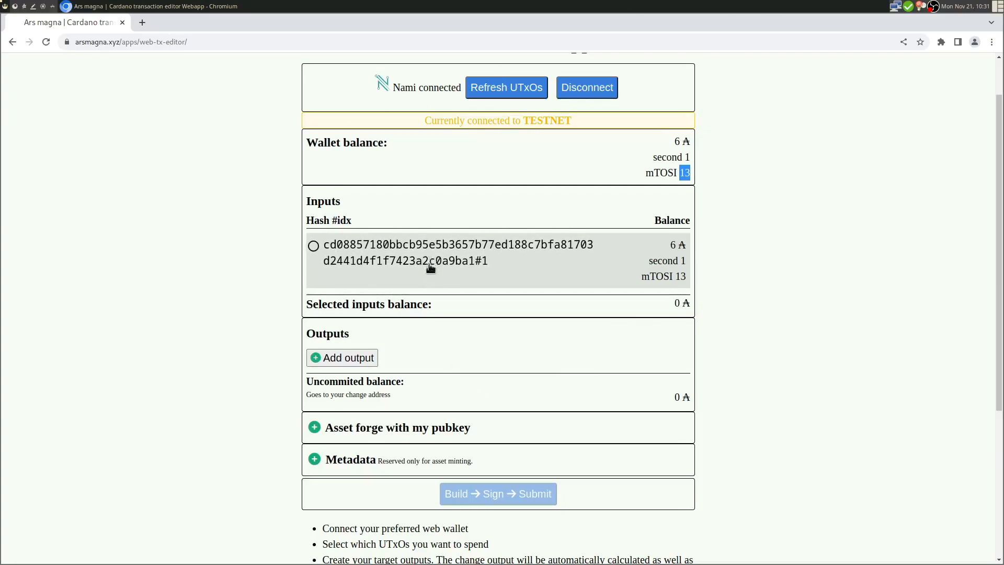
# - Use the wallet's only UTxO as the transaction input
pyautogui.click(446, 262)
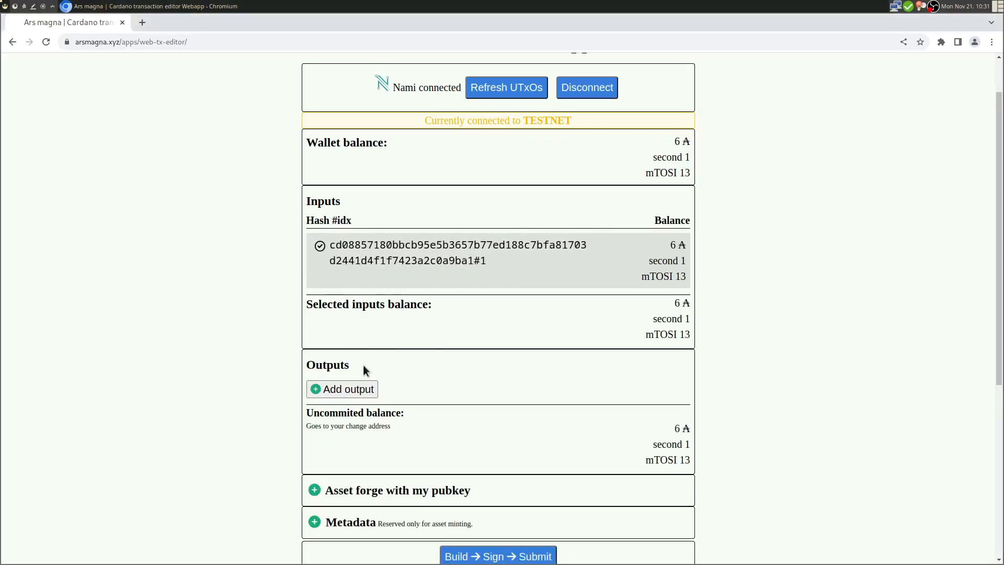
pyautogui.moveTo(342, 305); pyautogui.dragTo(387, 305)
pyautogui.moveTo(655, 302); pyautogui.dragTo(693, 339)
pyautogui.scroll(-2, 707, 293)
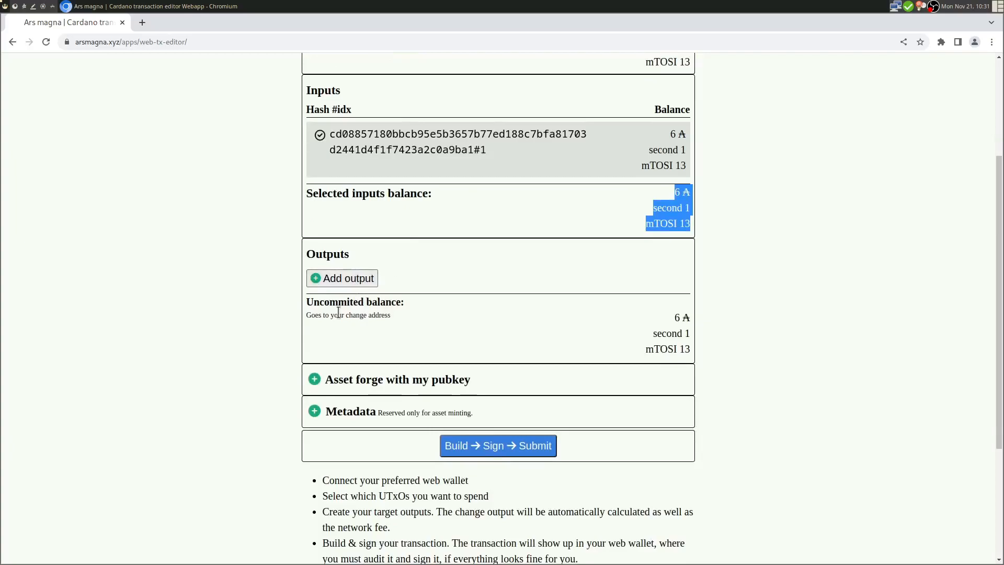
# - Add an output with included assets, keeping mTOSI and removing the 'second' token
pyautogui.click(348, 279)
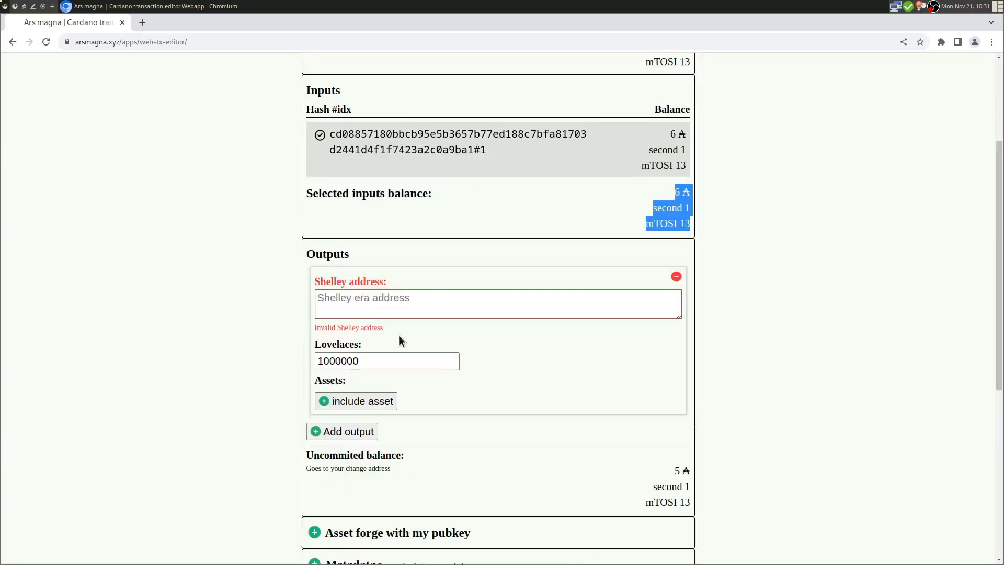
pyautogui.click(386, 308)
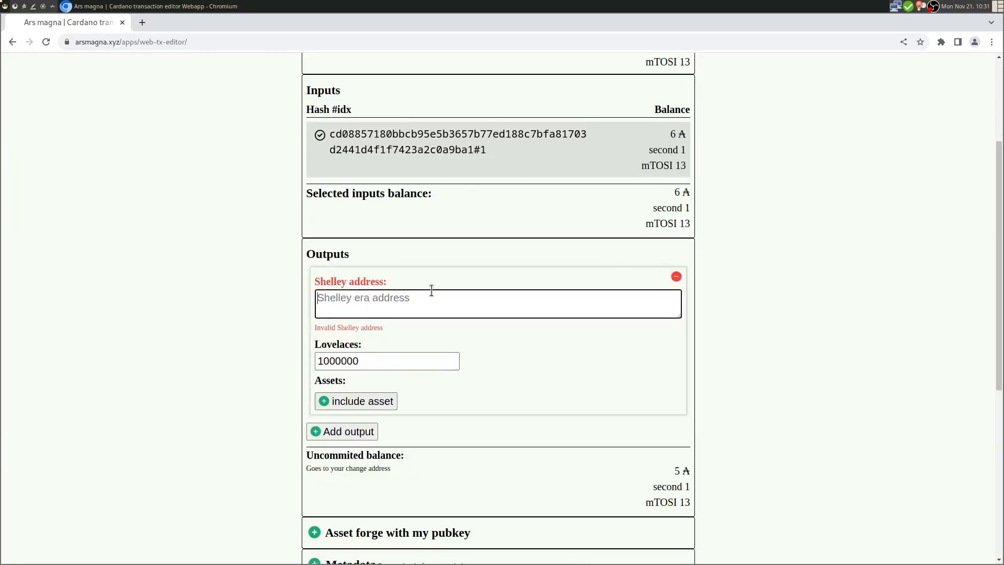
pyautogui.moveTo(323, 360); pyautogui.dragTo(319, 361)
pyautogui.click(370, 401)
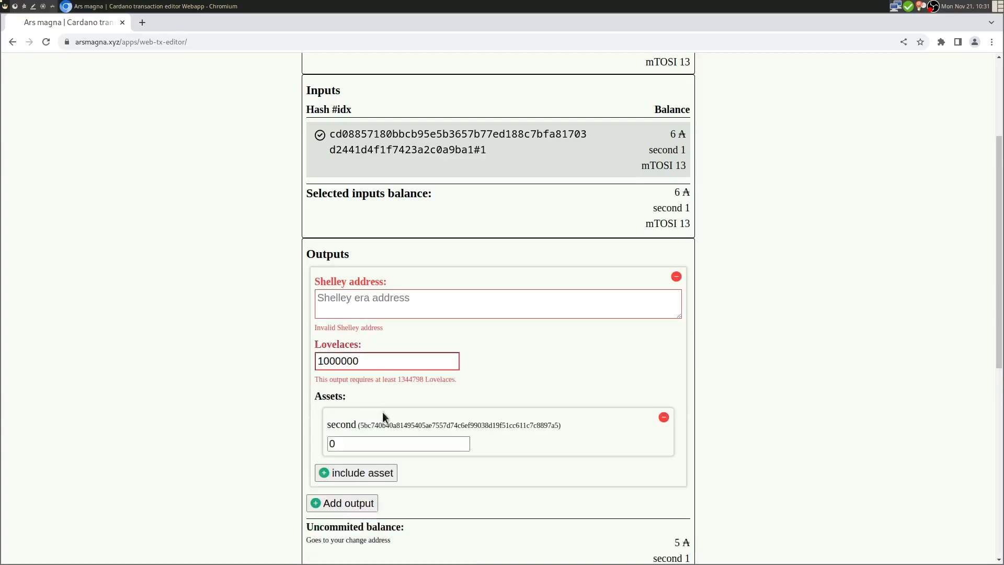
pyautogui.click(464, 441)
pyautogui.click(391, 475)
pyautogui.click(429, 494)
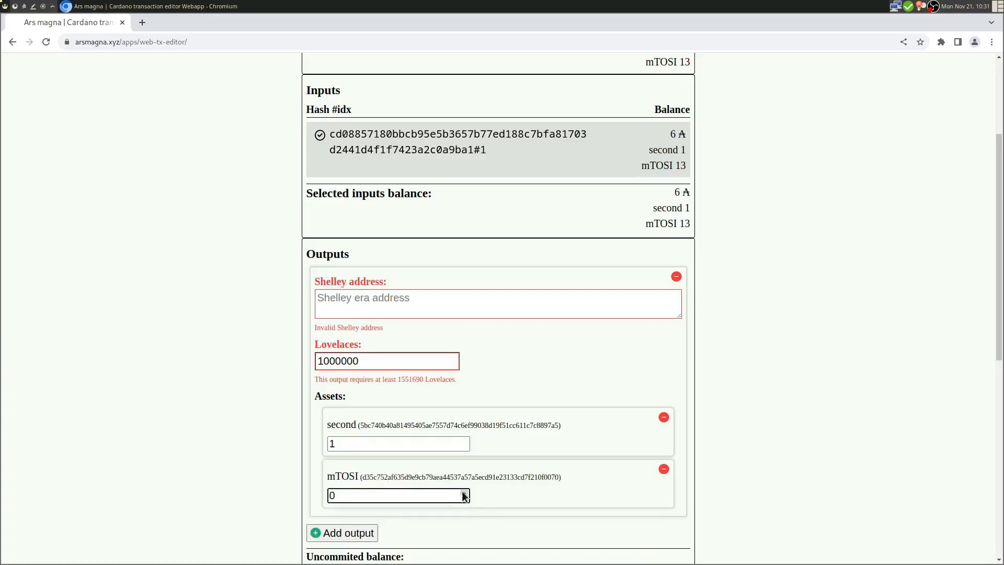
pyautogui.doubleClick(660, 422)
pyautogui.click(664, 420)
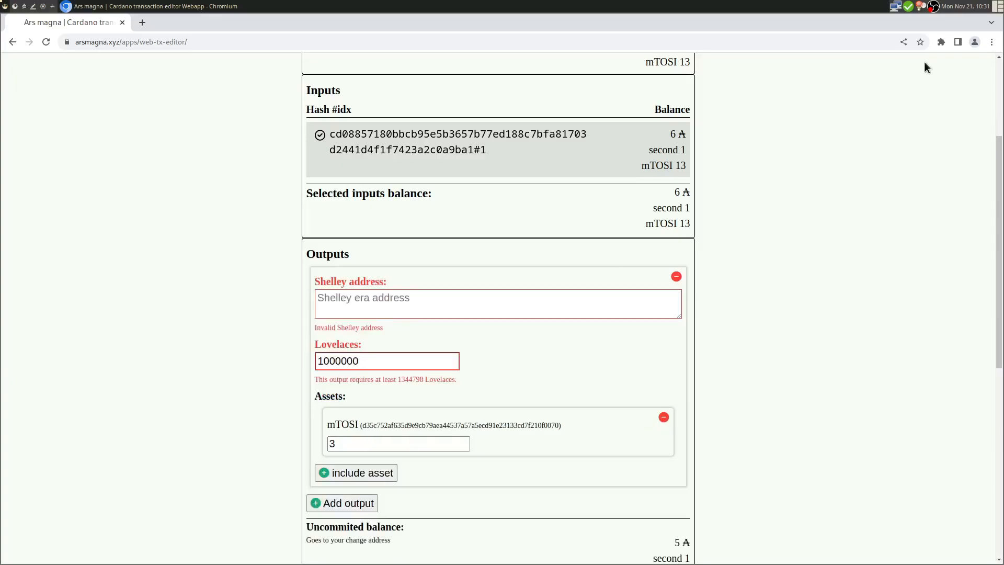
# - Paste Nami's own receive address as the output's Shelley address
pyautogui.click(943, 45)
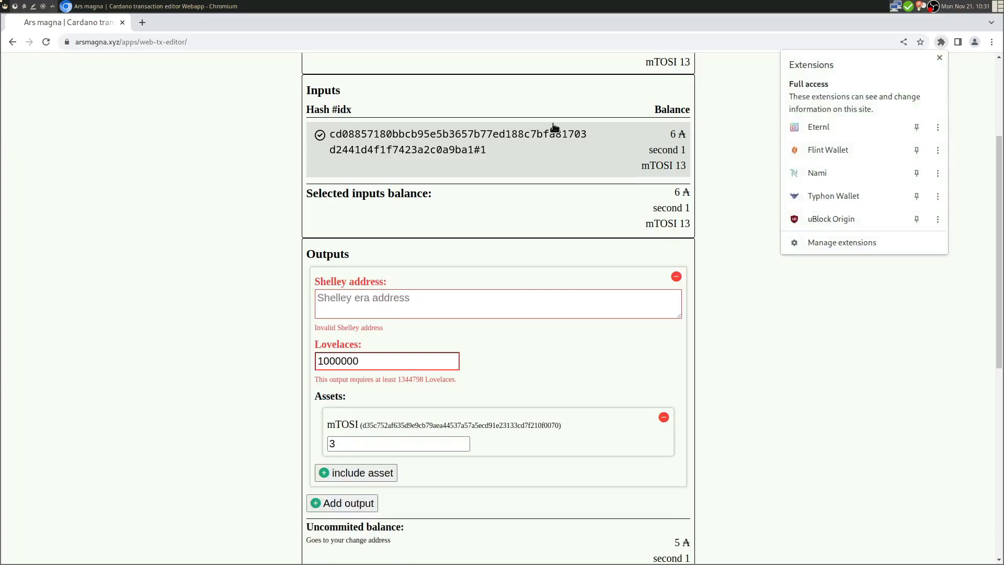
pyautogui.click(856, 173)
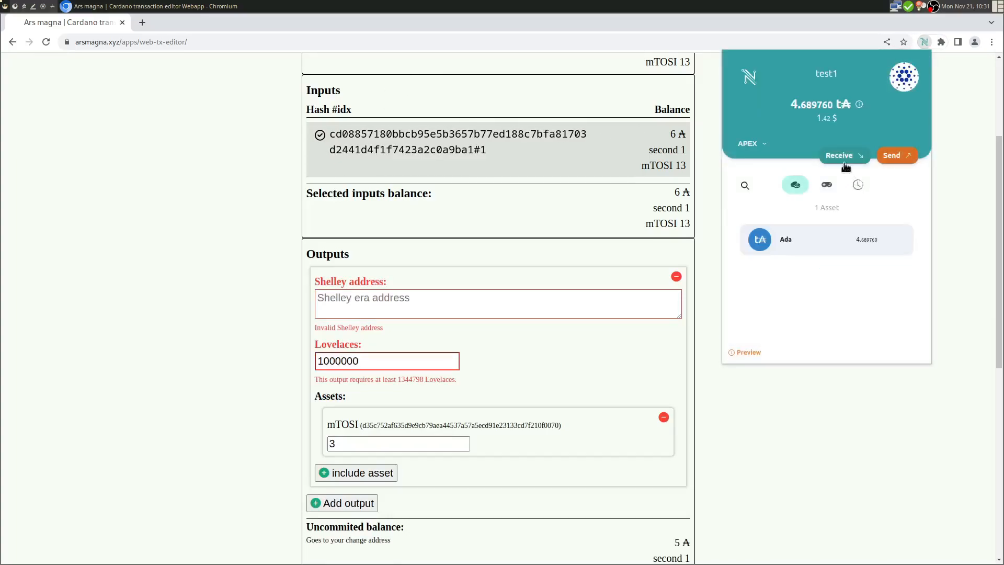
pyautogui.click(844, 155)
pyautogui.click(871, 296)
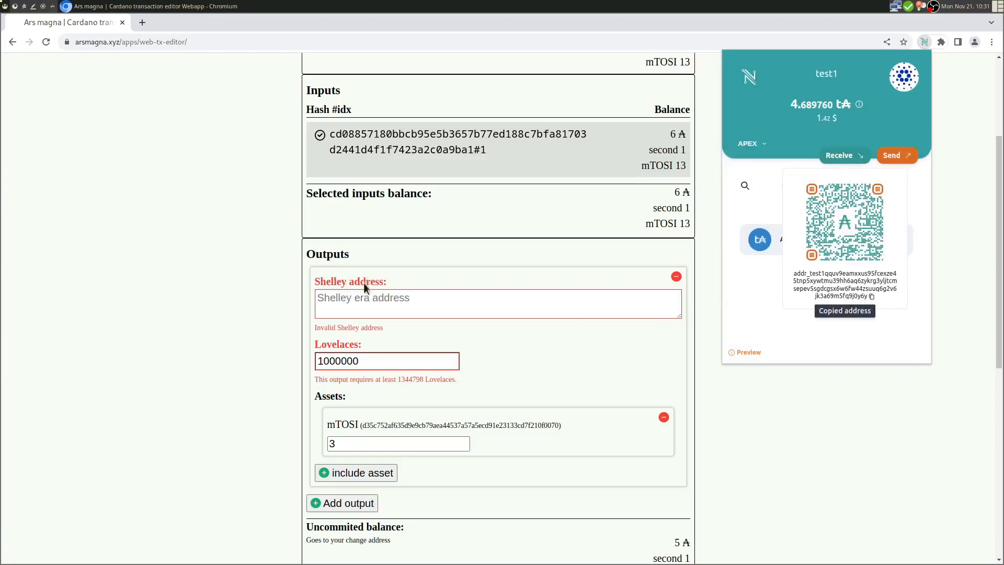
pyautogui.click(393, 300)
pyautogui.hotkey('ctrl', 'v')
# - Set the output to 3000000 lovelaces and 6 mTOSI, leaving 3 ₳, second 1, mTOSI 7 change
pyautogui.moveTo(326, 345); pyautogui.dragTo(305, 349)
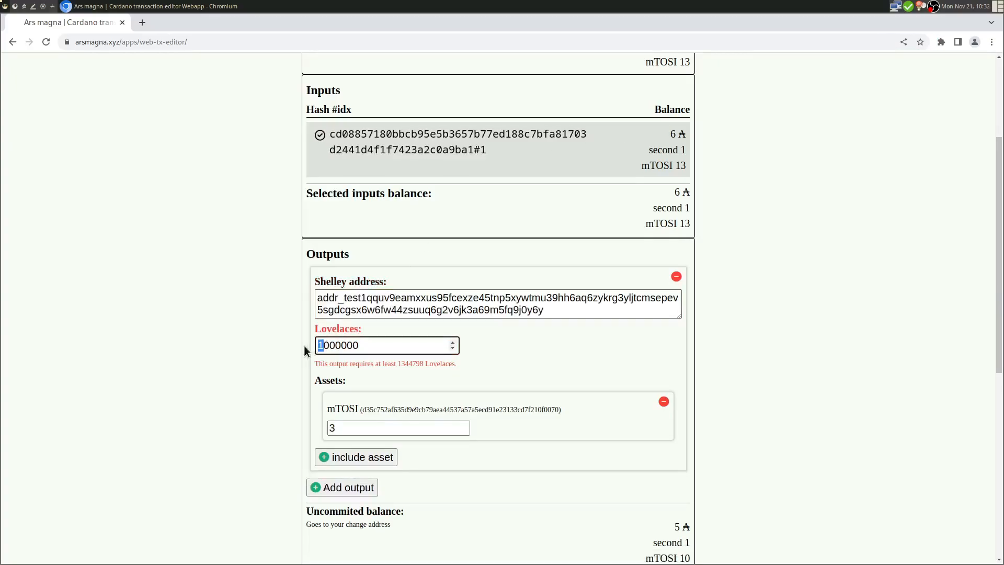
pyautogui.moveTo(387, 358); pyautogui.dragTo(533, 361)
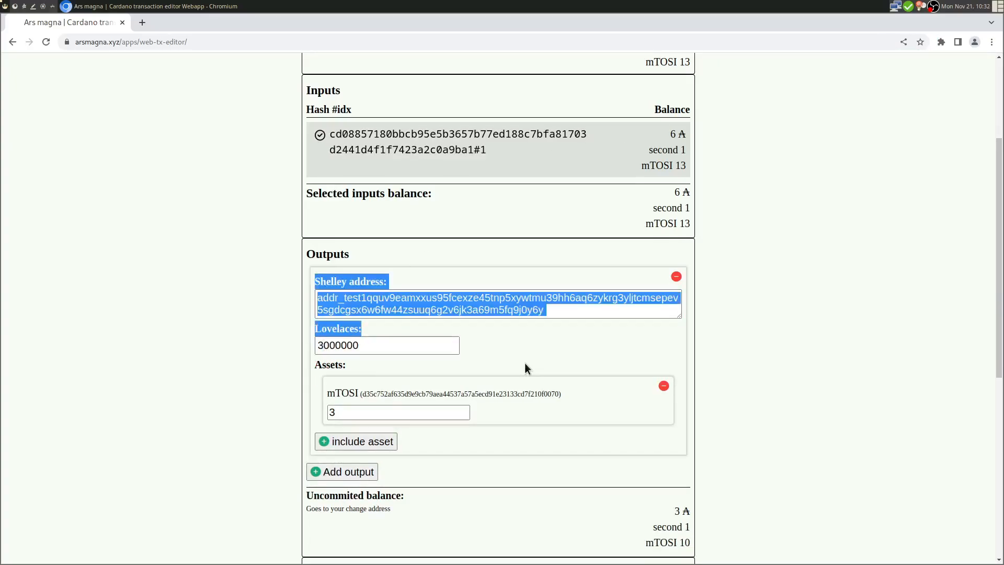
pyautogui.scroll(-3, 525, 362)
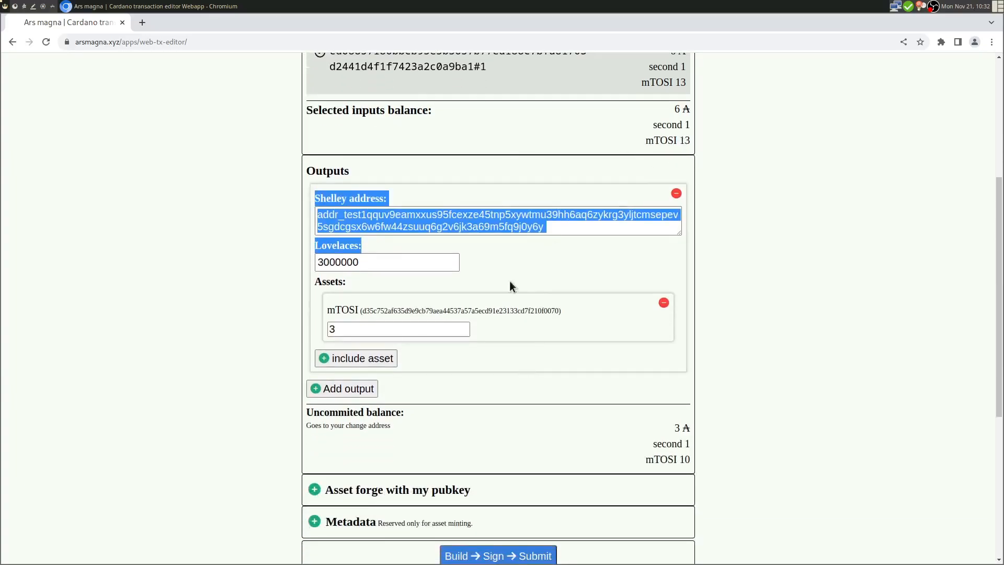
pyautogui.moveTo(359, 328); pyautogui.dragTo(311, 318)
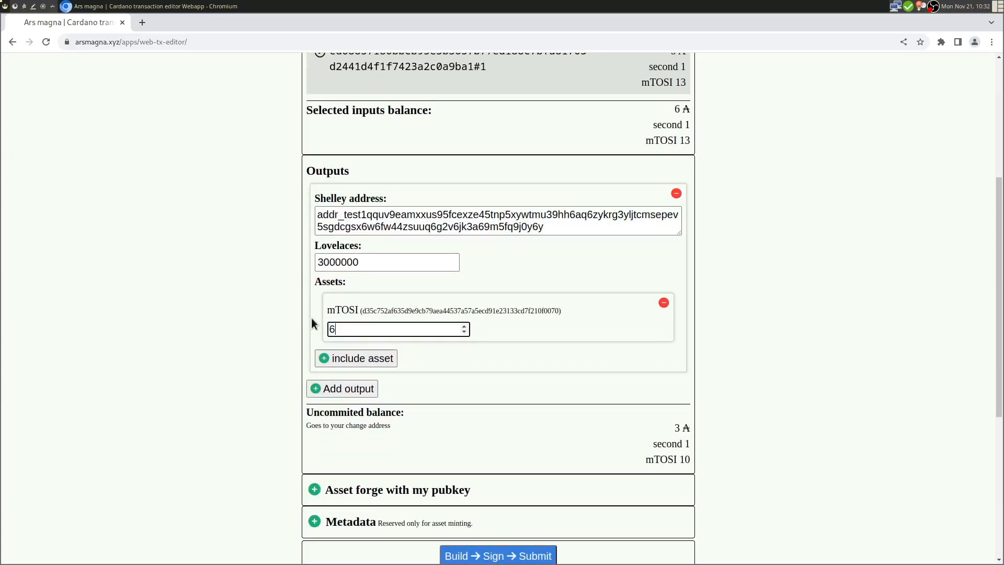
pyautogui.moveTo(477, 255); pyautogui.dragTo(550, 259)
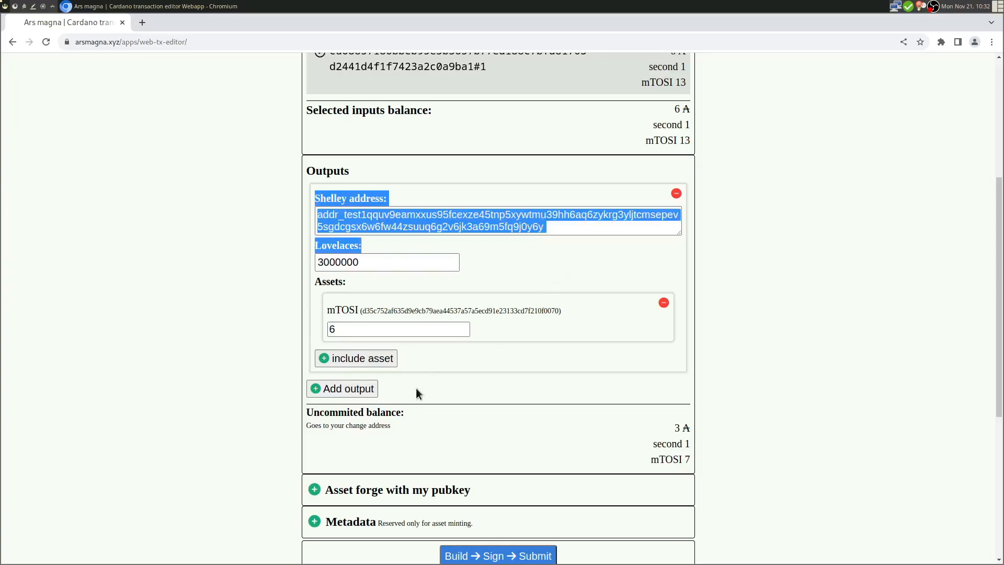
pyautogui.moveTo(314, 416); pyautogui.dragTo(408, 430)
pyautogui.click(483, 441)
pyautogui.moveTo(671, 430); pyautogui.dragTo(683, 455)
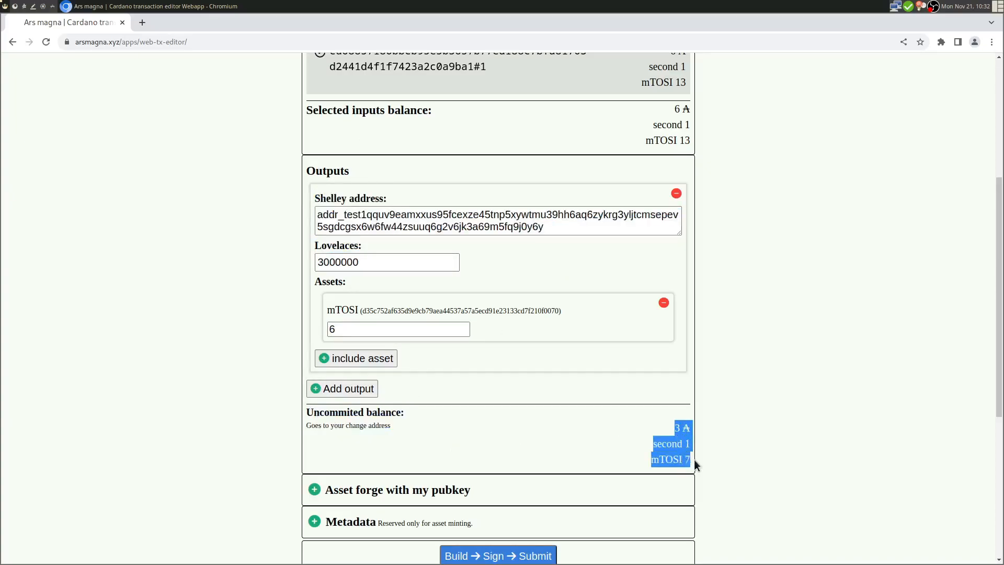
pyautogui.scroll(-4, 613, 408)
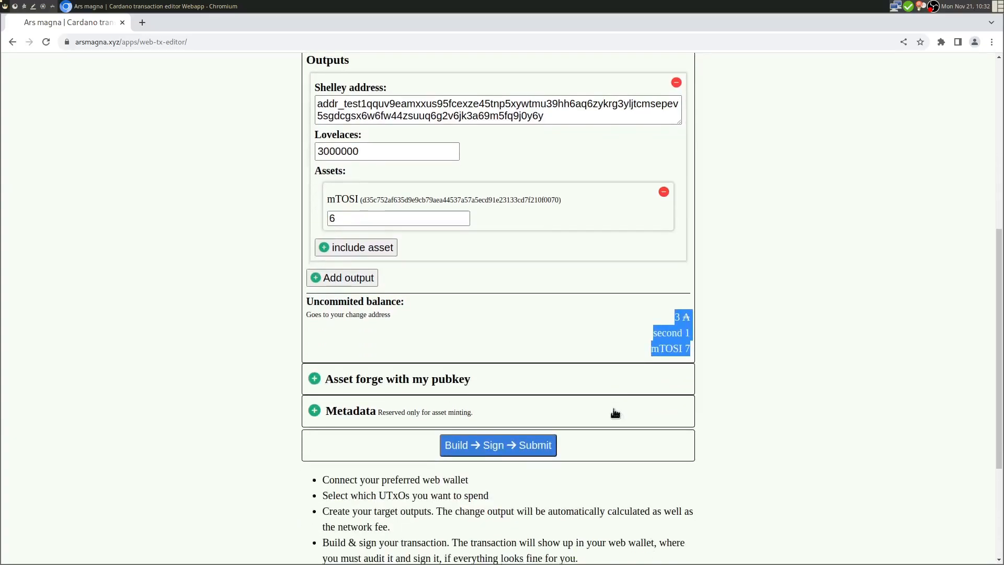
# - Build the transaction and review its details and 0.173289 tA fee in Nami
pyautogui.click(493, 452)
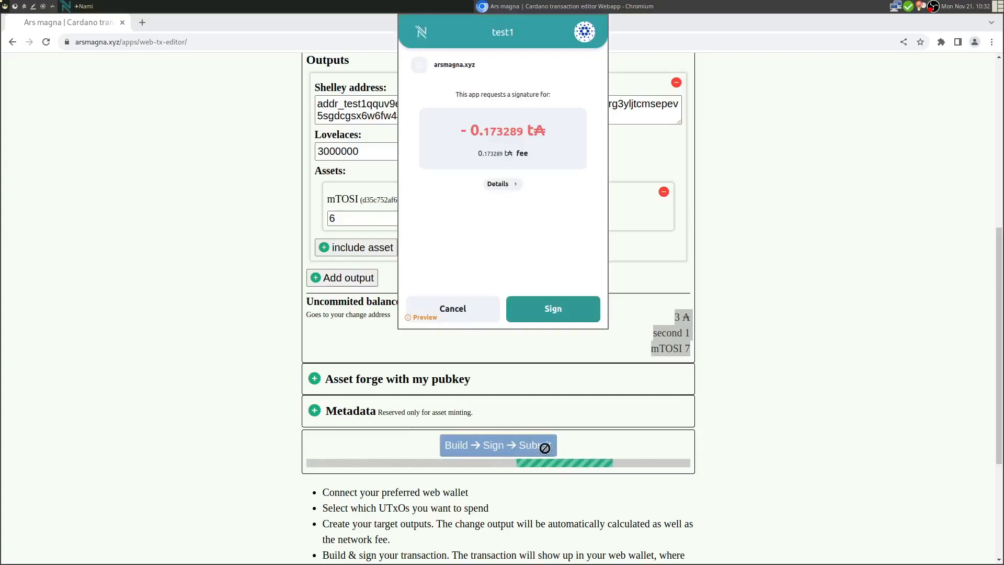
pyautogui.moveTo(472, 131); pyautogui.dragTo(533, 129)
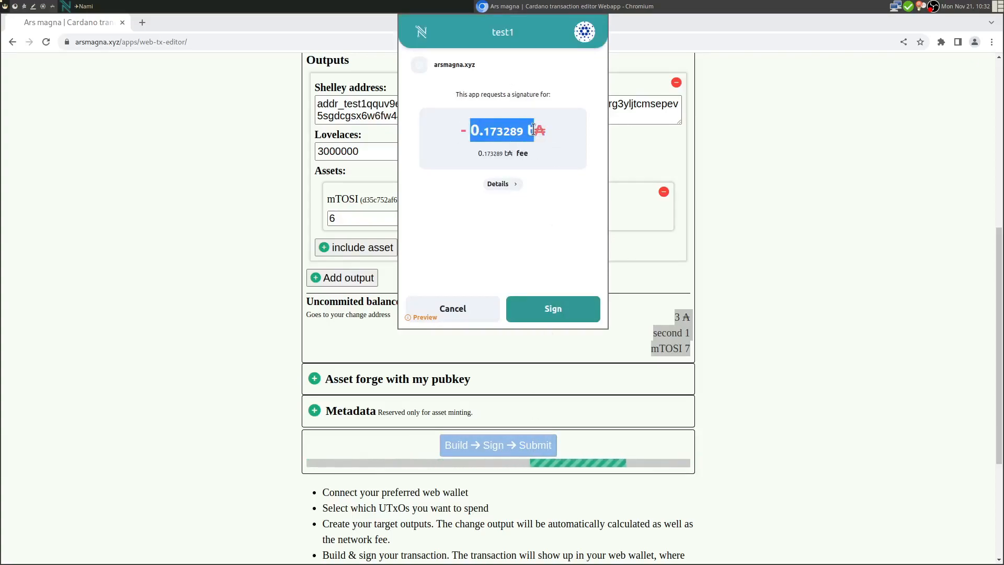
pyautogui.click(514, 84)
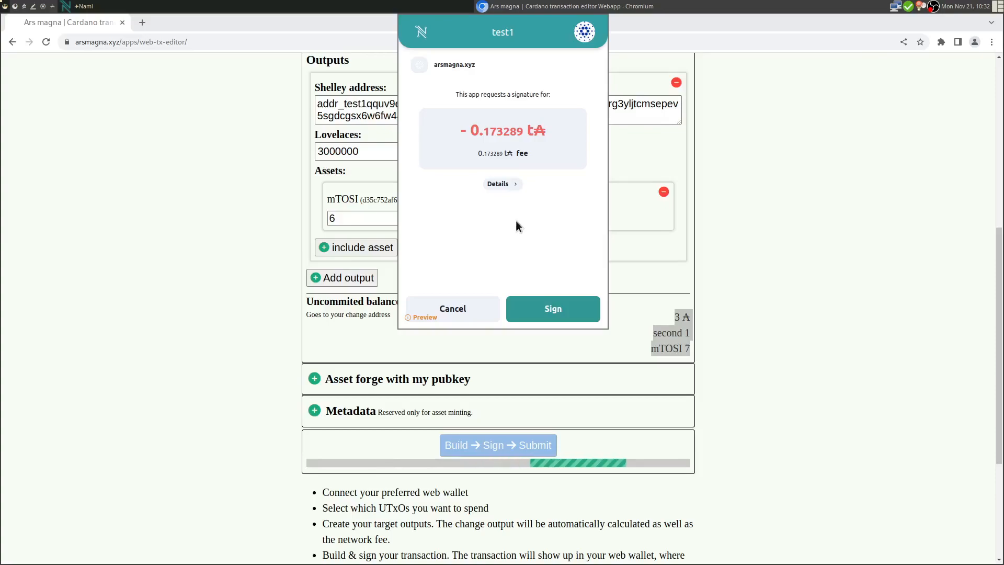
pyautogui.click(507, 186)
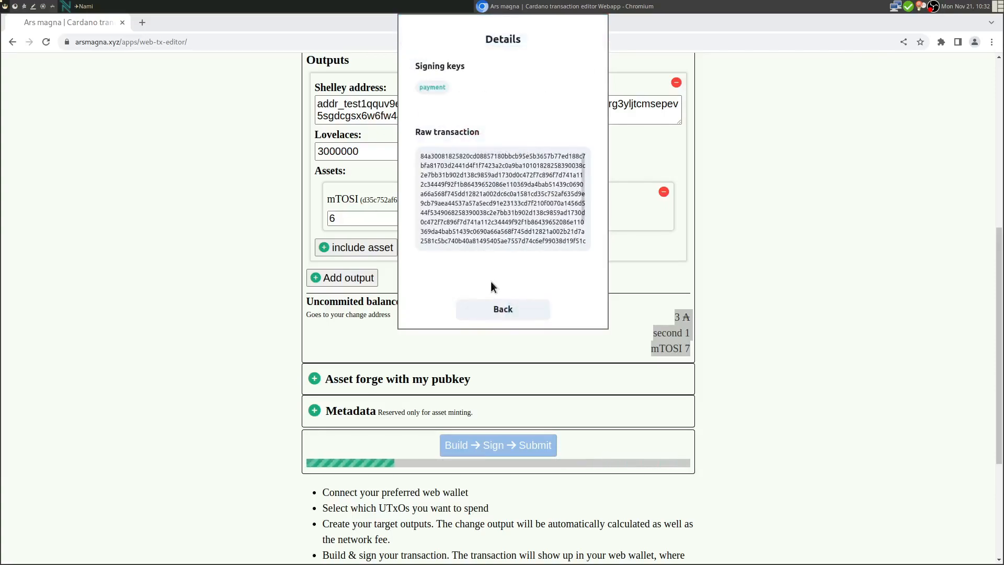
pyautogui.click(508, 310)
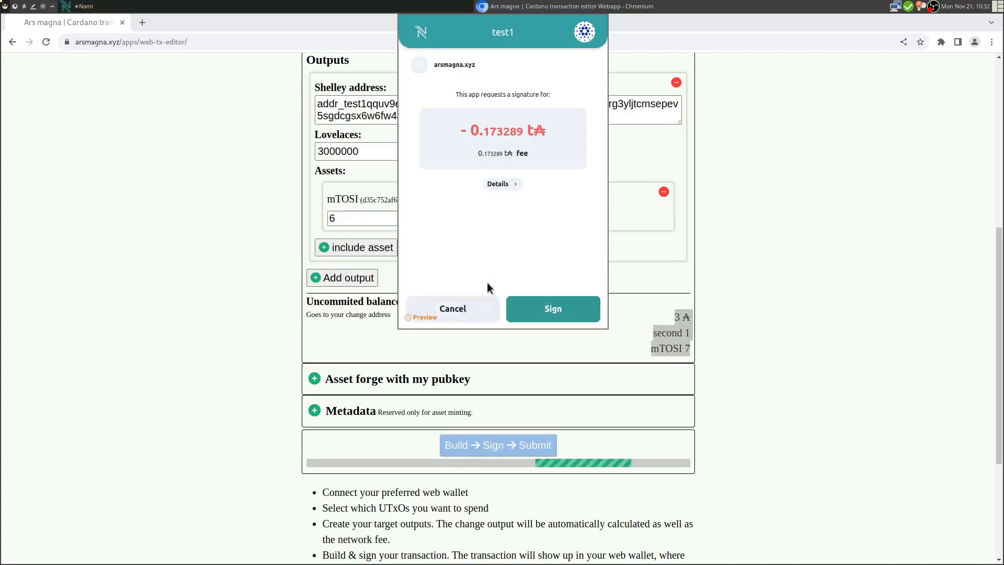
# - Sign the transaction in Nami, confirming with the wallet password
pyautogui.click(563, 309)
pyautogui.write('********')
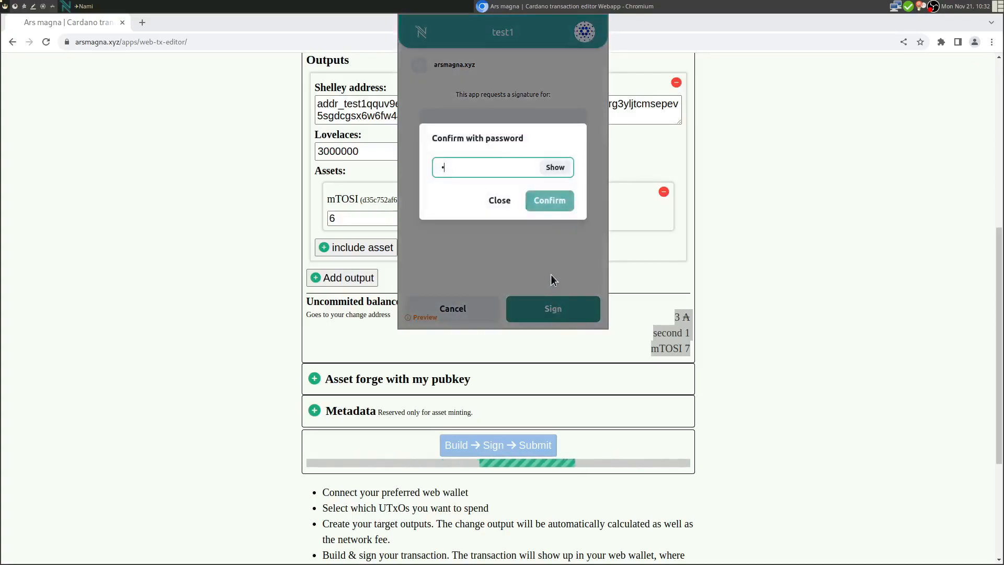
pyautogui.click(557, 205)
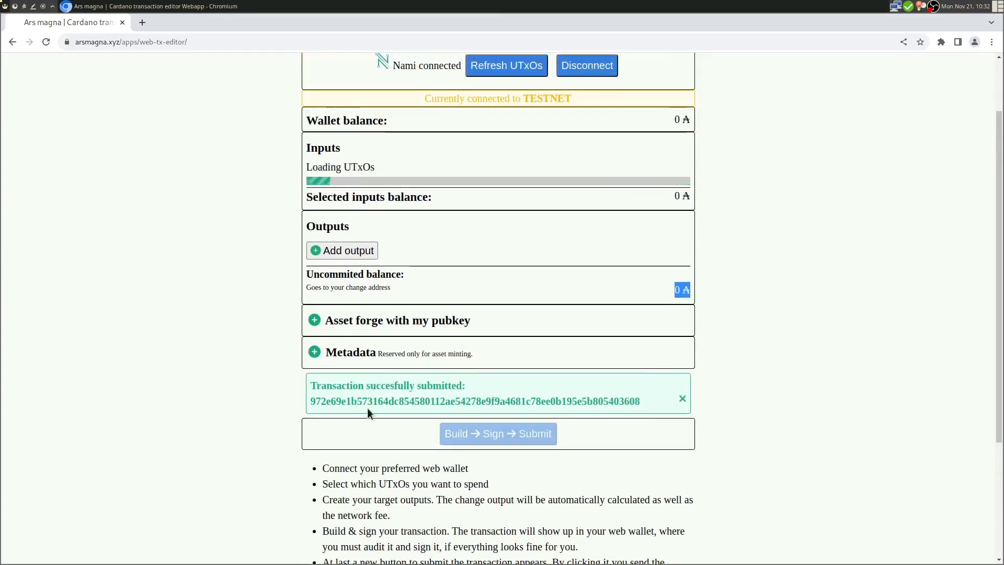
# - Dismiss the transaction submission success message
pyautogui.moveTo(319, 165); pyautogui.dragTo(416, 187)
pyautogui.click(431, 218)
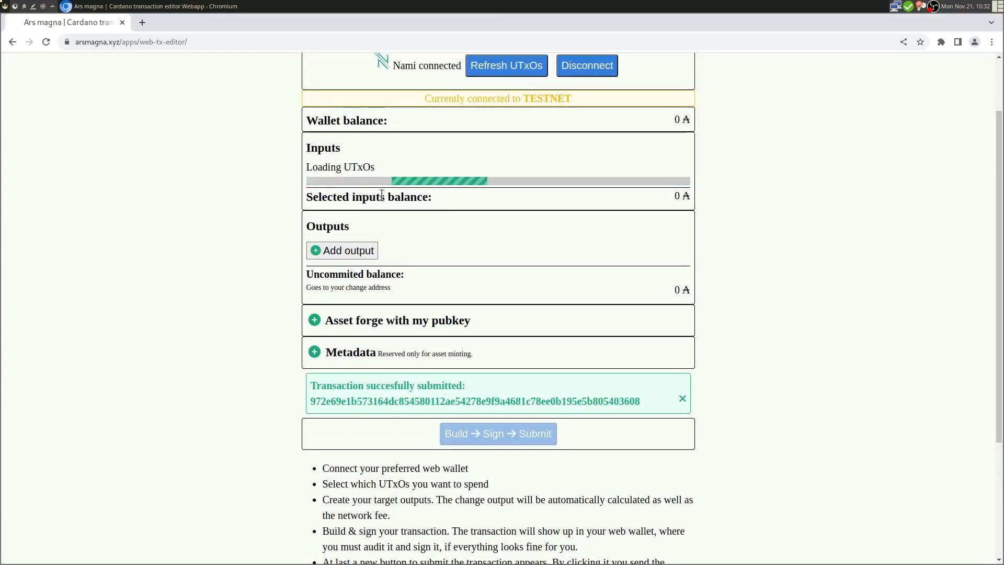
pyautogui.click(683, 401)
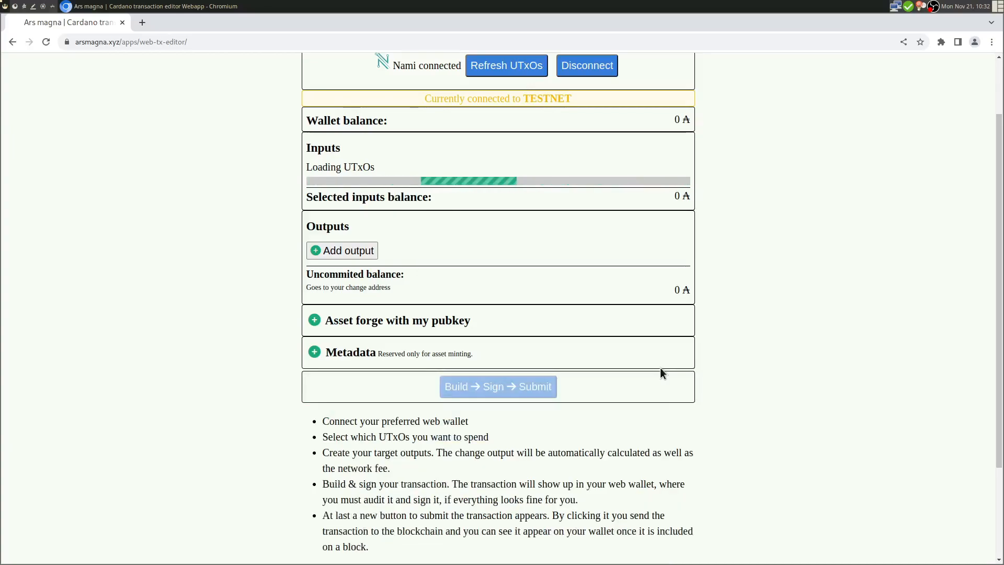
pyautogui.scroll(3, 660, 367)
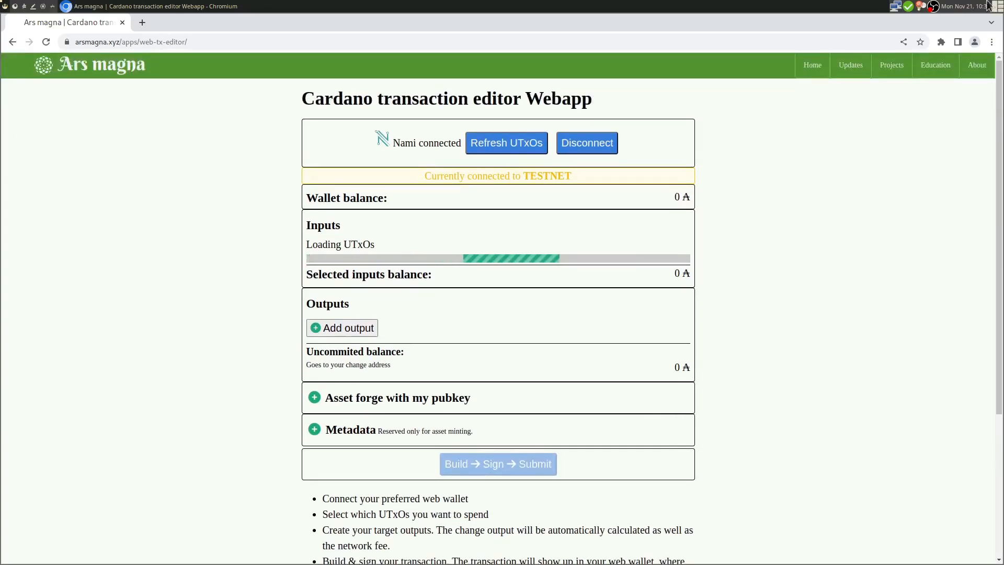
# - Check the transaction history in Nami, then disconnect Nami from the editor
pyautogui.click(942, 42)
pyautogui.click(828, 173)
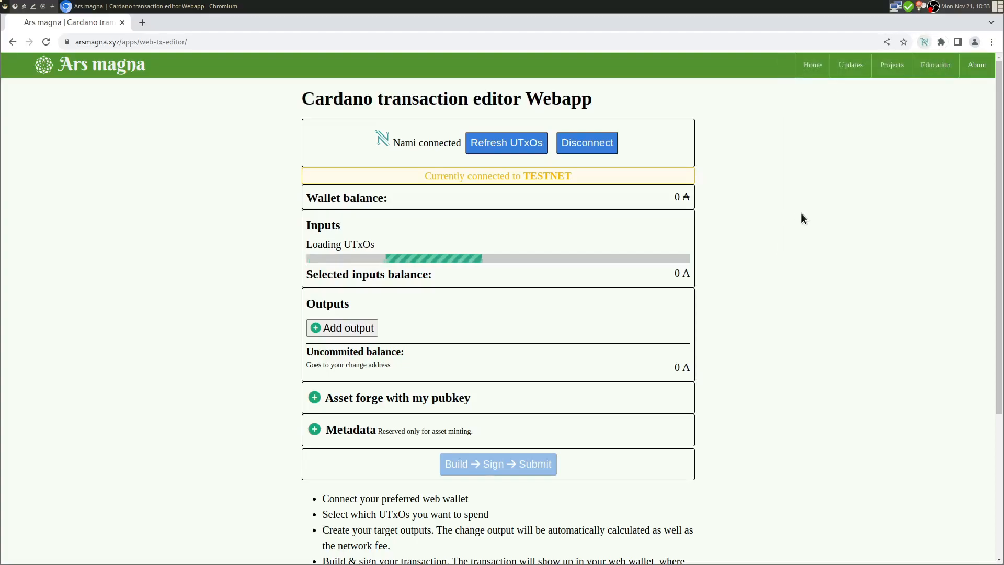
pyautogui.click(857, 193)
pyautogui.click(718, 211)
pyautogui.click(599, 151)
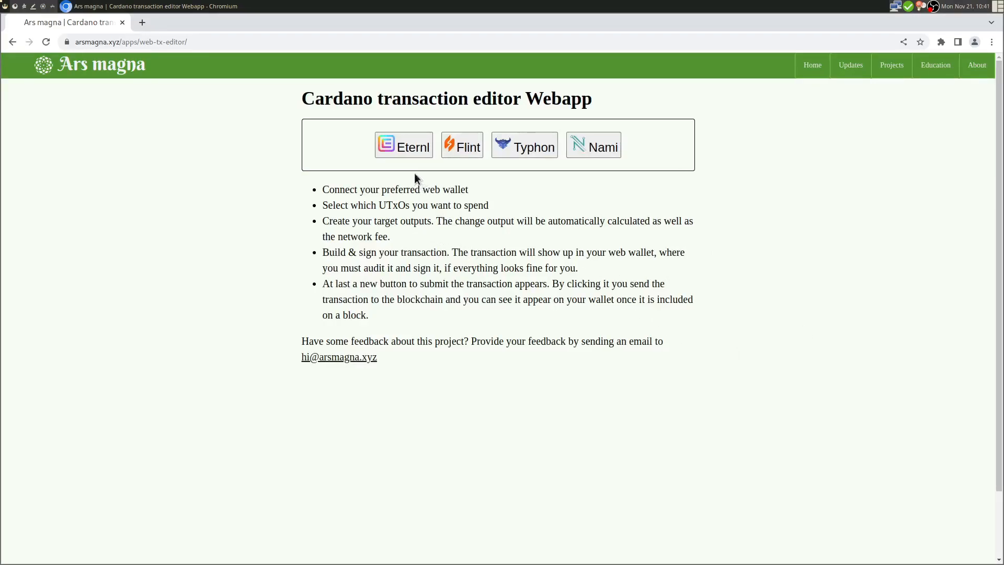
# - Request the Eternl connection, review the site address and features, and approve Connect To Site
pyautogui.click(410, 149)
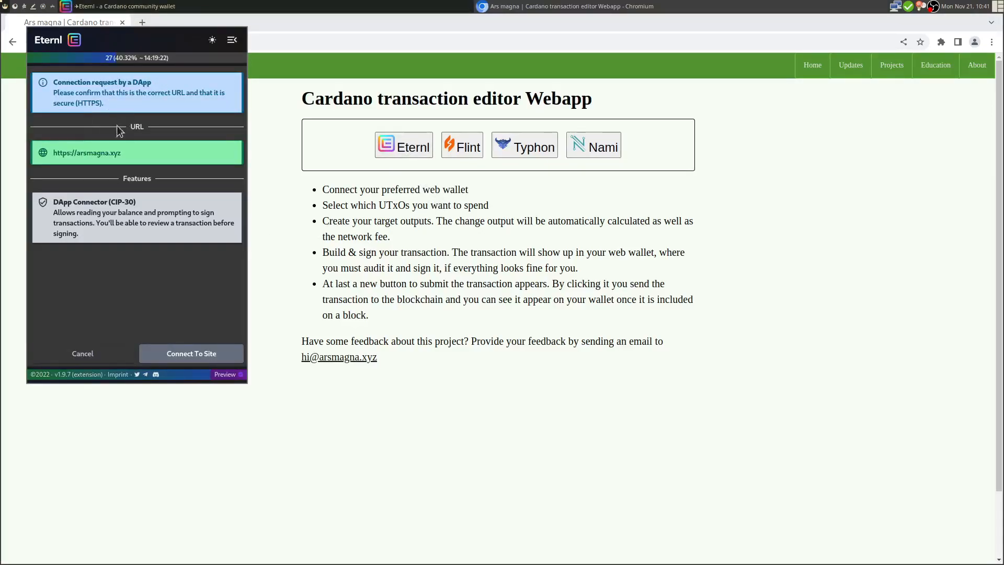
pyautogui.moveTo(130, 152); pyautogui.dragTo(60, 152)
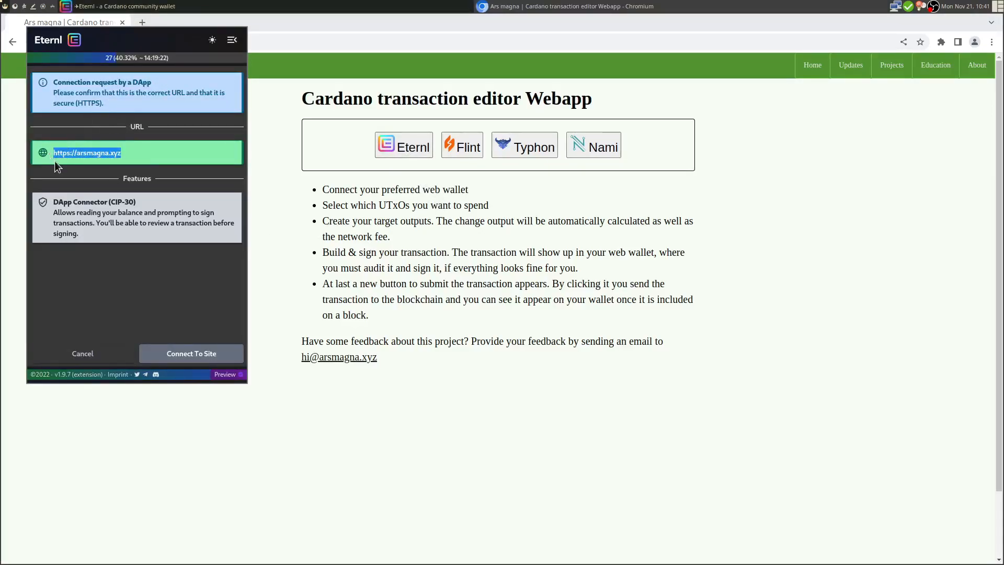
pyautogui.moveTo(82, 202); pyautogui.dragTo(135, 202)
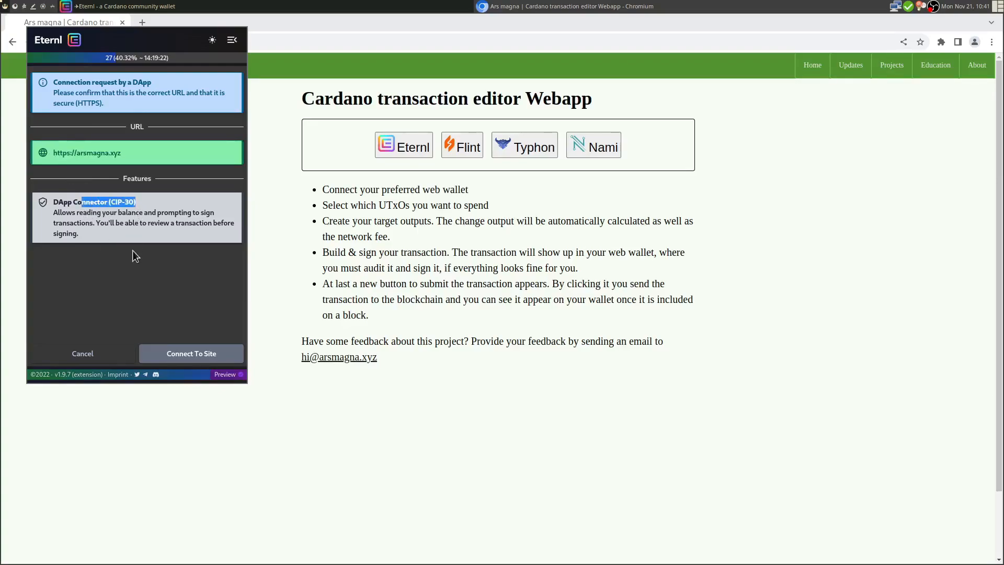
pyautogui.click(199, 355)
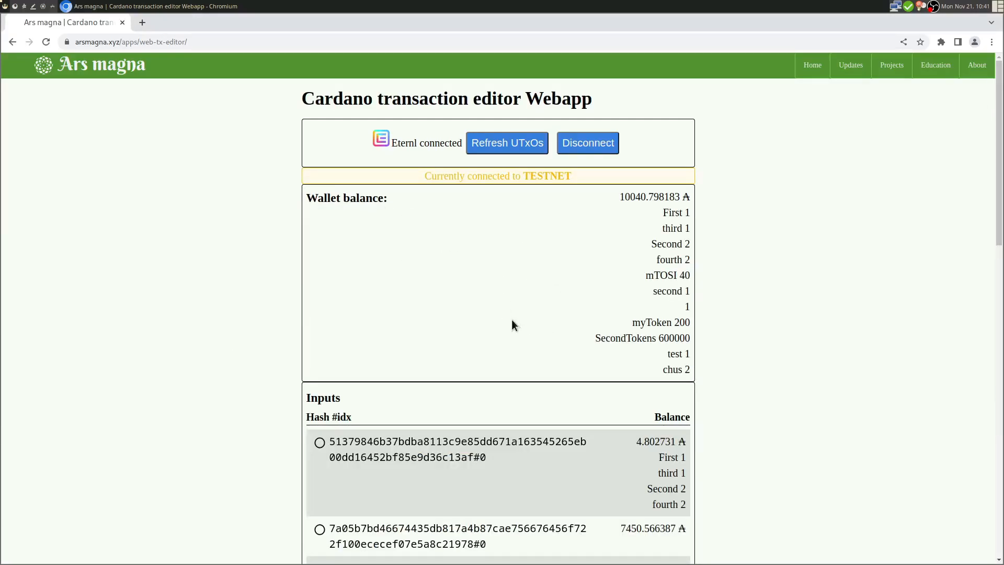
# - Review the Eternl wallet's ada balance and its test and chus token holdings
pyautogui.scroll(-1, 512, 320)
pyautogui.scroll(-2, 513, 325)
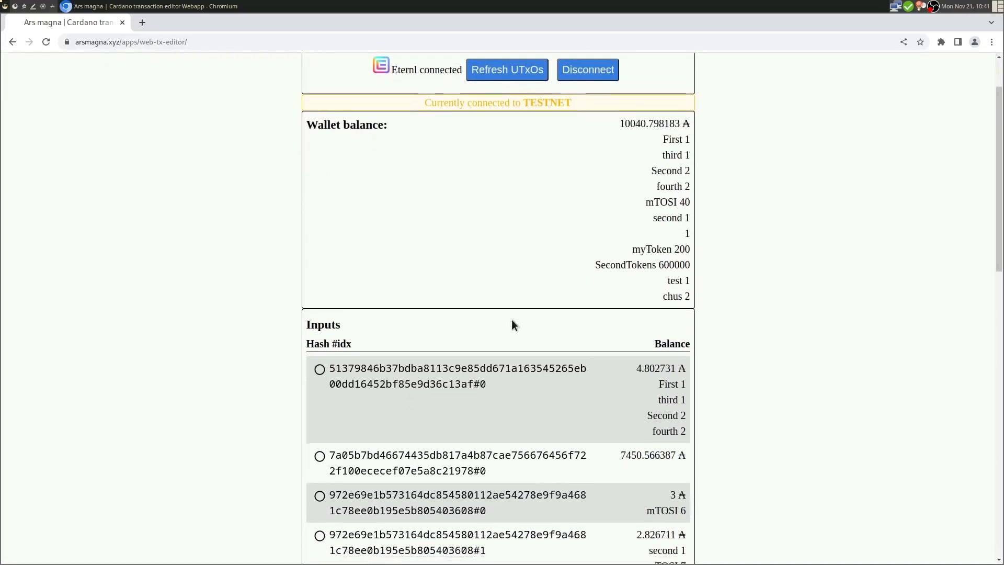
pyautogui.scroll(-6, 513, 323)
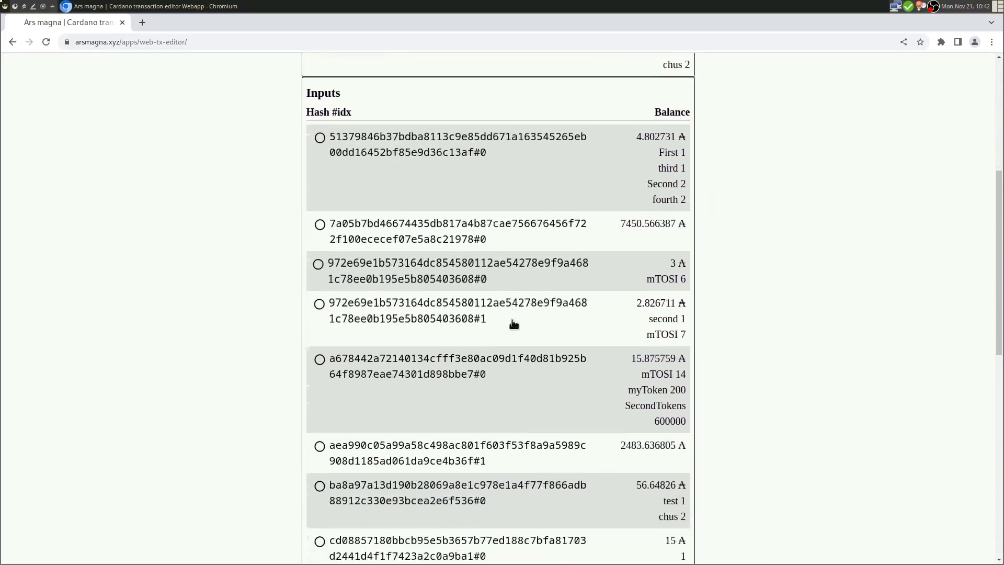
pyautogui.scroll(8, 513, 323)
pyautogui.moveTo(620, 142); pyautogui.dragTo(705, 141)
pyautogui.click(662, 157)
pyautogui.moveTo(675, 199); pyautogui.dragTo(680, 289)
pyautogui.moveTo(682, 298); pyautogui.dragTo(678, 315)
pyautogui.scroll(-10, 685, 358)
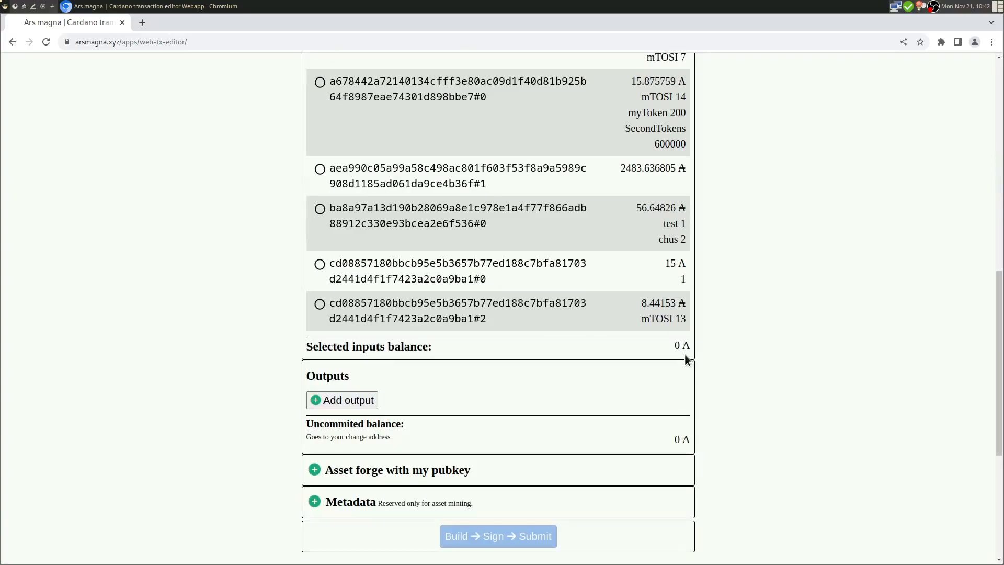
# - Select the ba8a97…#0, cd0885…#0 and cd0885…#2 UTxOs as transaction inputs
pyautogui.moveTo(437, 224); pyautogui.dragTo(442, 224)
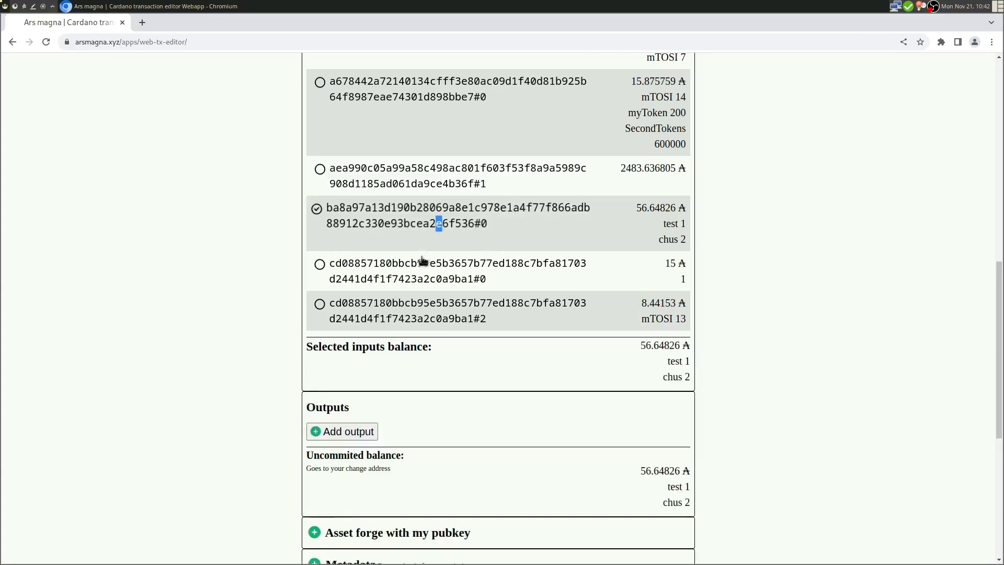
pyautogui.click(439, 278)
pyautogui.moveTo(449, 303); pyautogui.dragTo(455, 303)
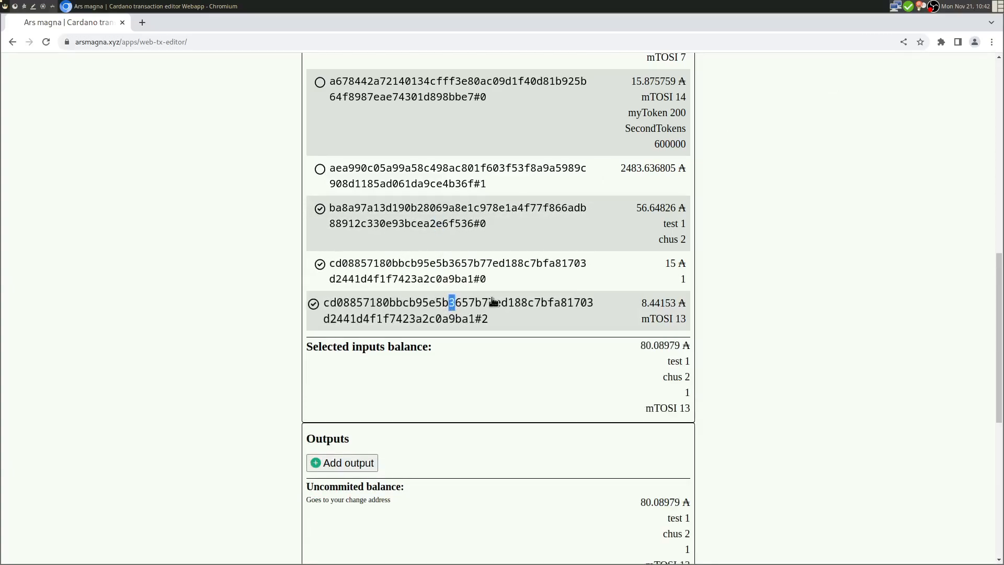
pyautogui.scroll(-5, 492, 301)
pyautogui.scroll(3, 493, 301)
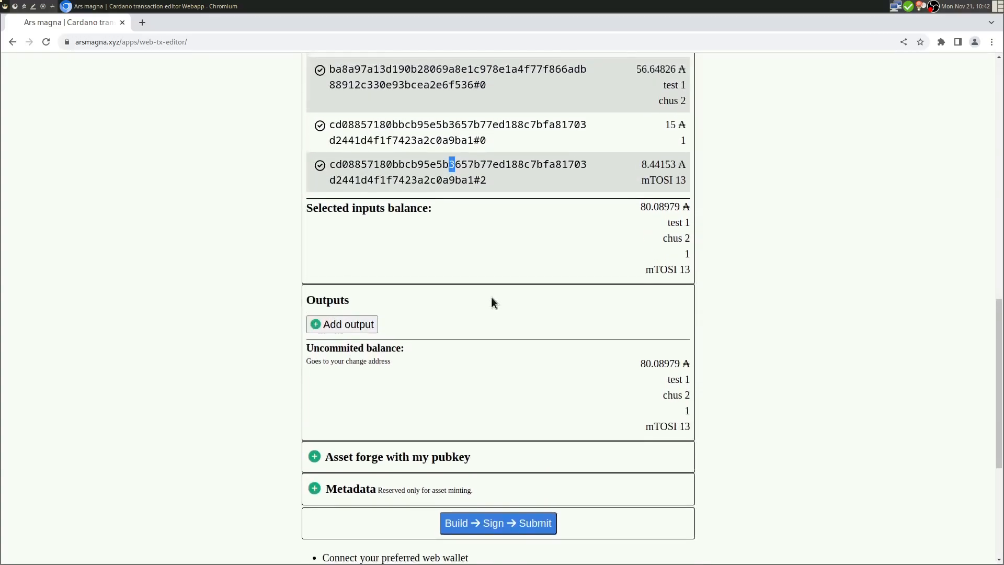
pyautogui.click(345, 86)
pyautogui.click(318, 78)
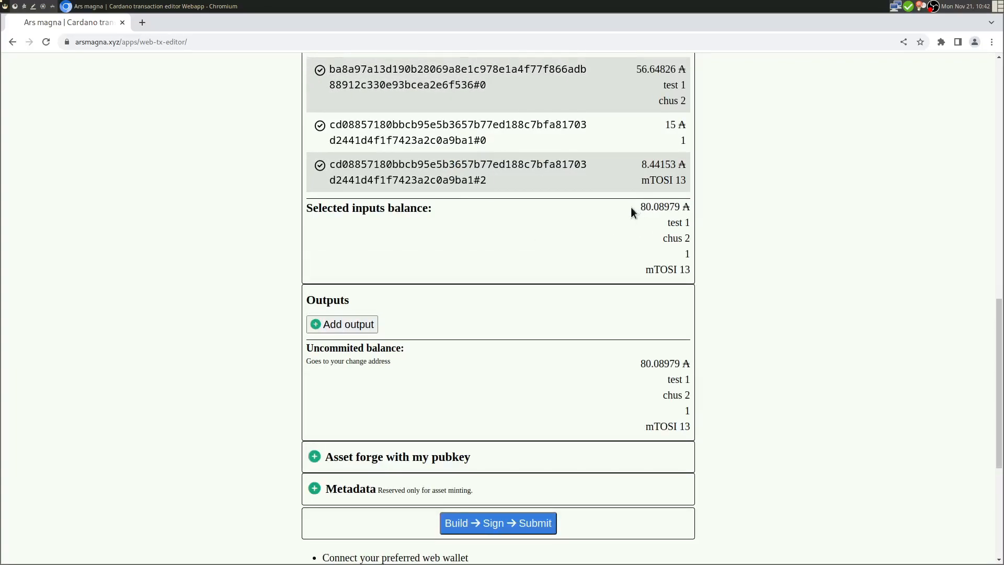
# - Check the selected inputs total 80.08979 ₳, test 1, chus 2 and mTOSI 13
pyautogui.moveTo(630, 207); pyautogui.dragTo(685, 266)
pyautogui.click(706, 274)
pyautogui.moveTo(640, 204); pyautogui.dragTo(706, 239)
pyautogui.click(704, 275)
pyautogui.moveTo(388, 348); pyautogui.dragTo(523, 366)
pyautogui.moveTo(638, 359); pyautogui.dragTo(702, 428)
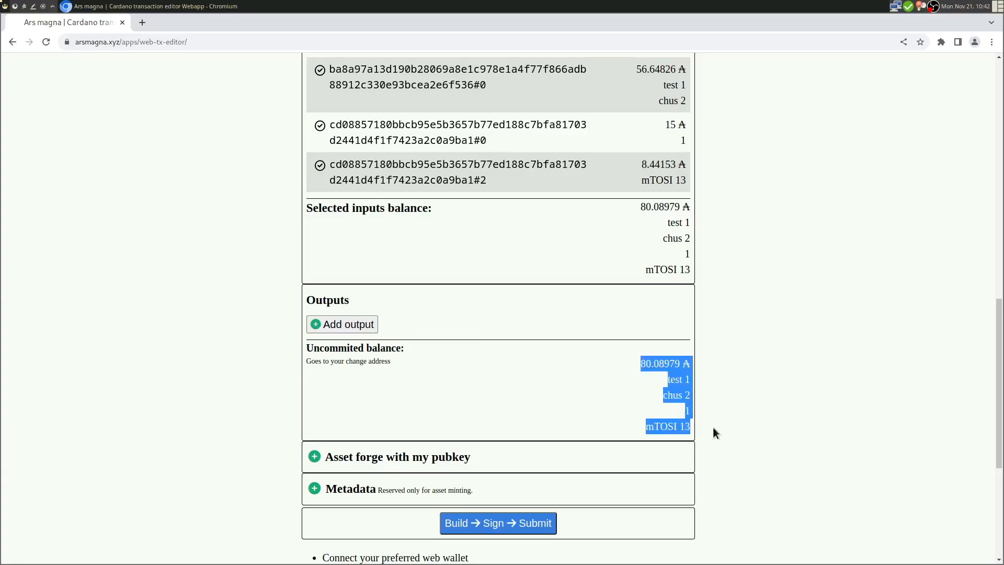
pyautogui.click(761, 287)
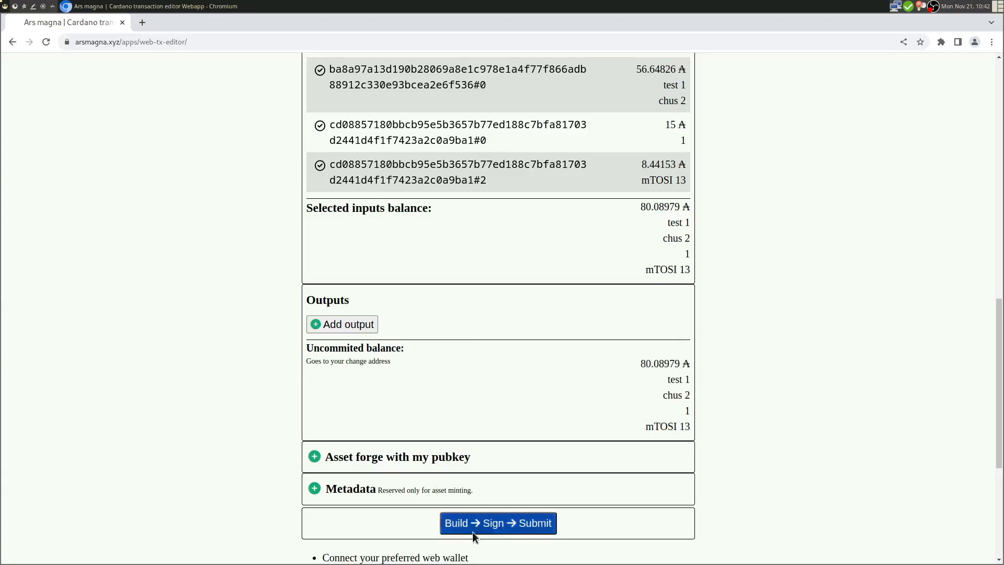
# - Send the transaction to Eternl, copy its 0.183717 fee from the preview, and decline signing
pyautogui.click(504, 527)
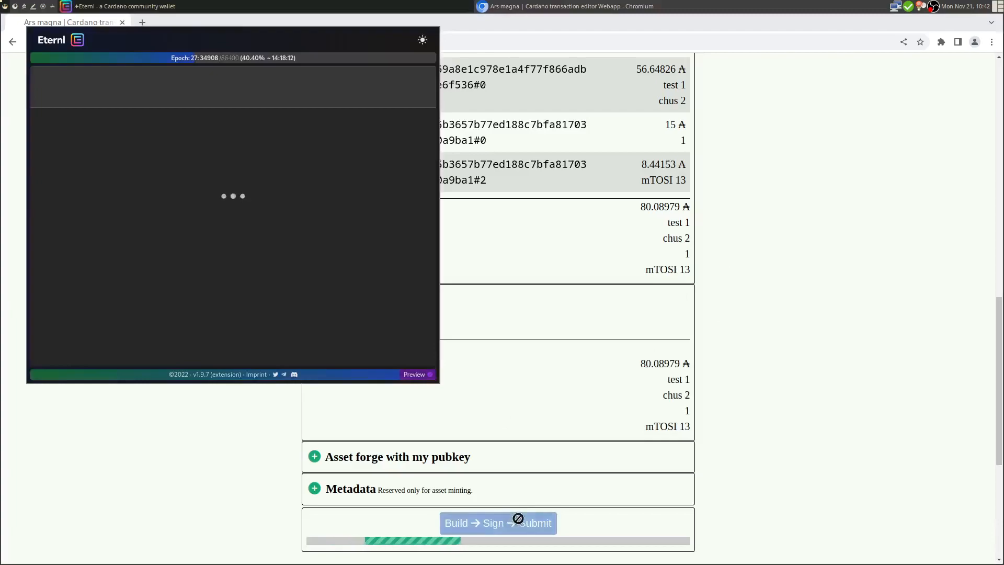
pyautogui.moveTo(436, 207); pyautogui.dragTo(433, 301)
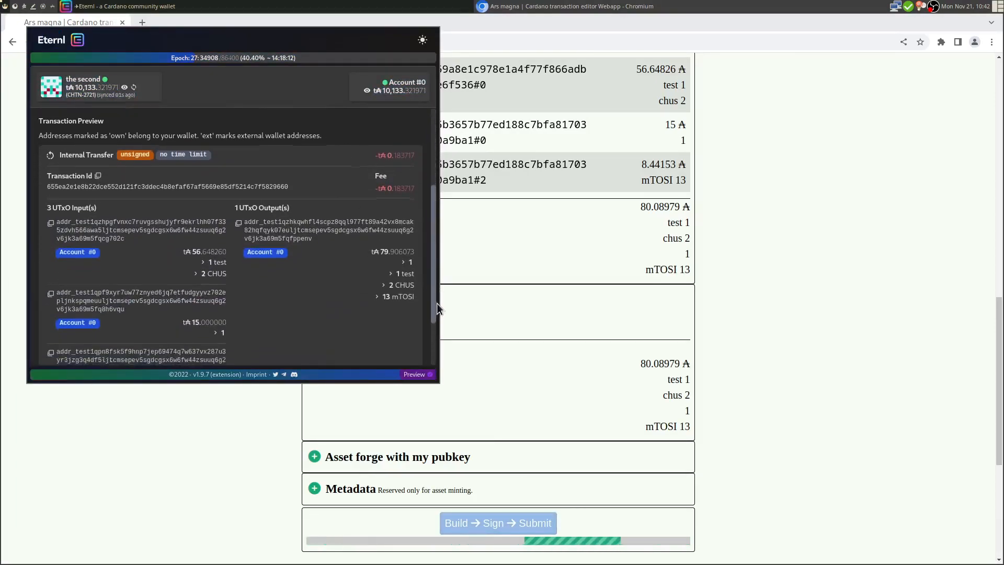
pyautogui.moveTo(434, 255)
pyautogui.mouseDown()
pyautogui.moveTo(439, 298)
pyautogui.moveTo(433, 271)
pyautogui.mouseUp()
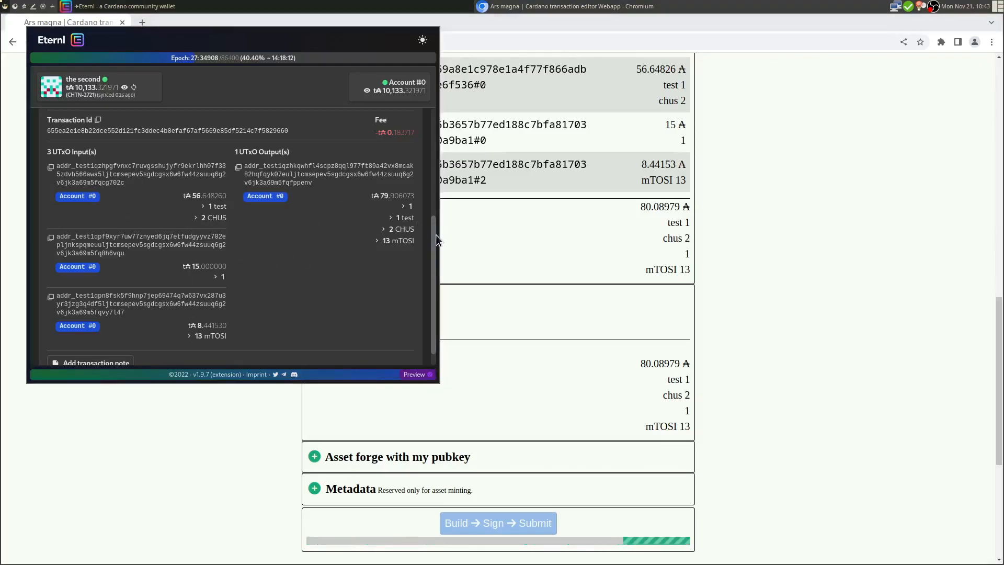
pyautogui.scroll(2, 431, 217)
pyautogui.moveTo(374, 166); pyautogui.dragTo(423, 177)
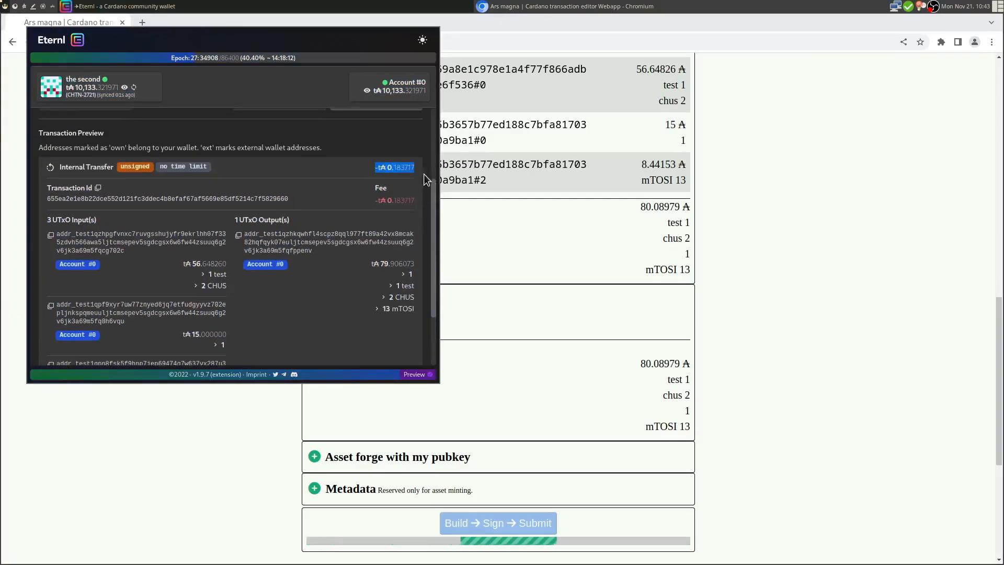
pyautogui.hotkey('ctrl', 'c')
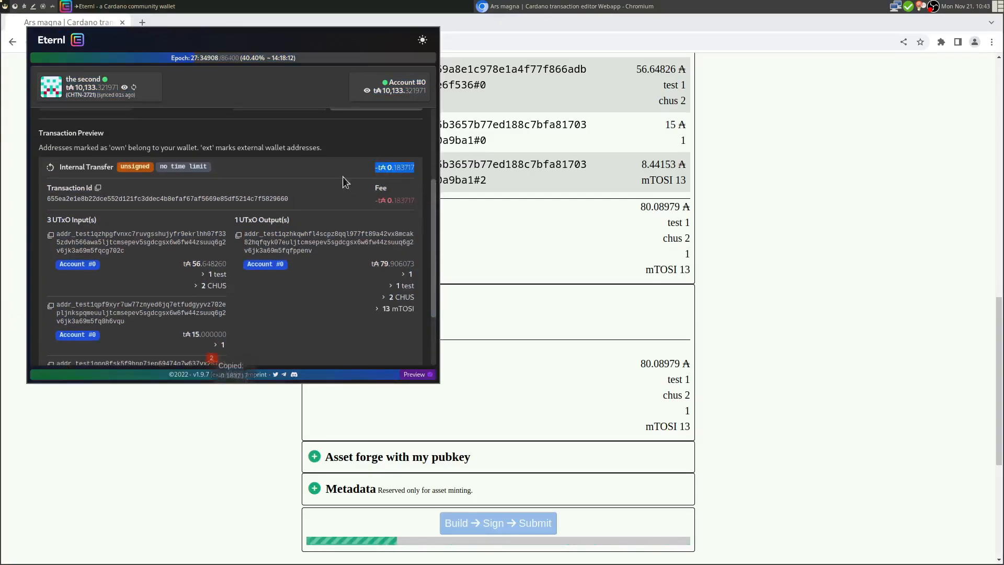
pyautogui.moveTo(434, 195); pyautogui.dragTo(417, 129)
pyautogui.click(98, 227)
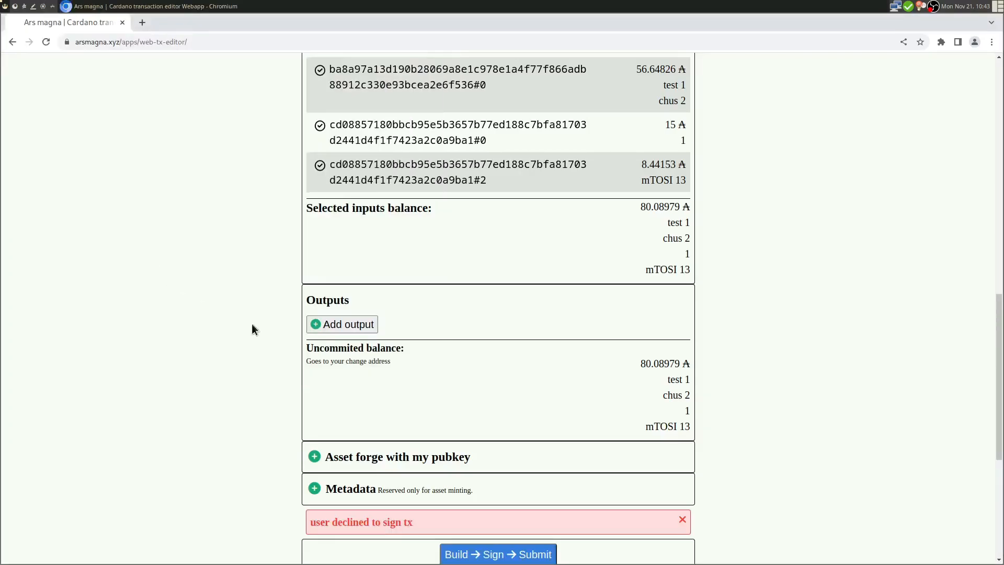
# - Dismiss the 'user declined to sign tx' error
pyautogui.moveTo(313, 525); pyautogui.dragTo(424, 528)
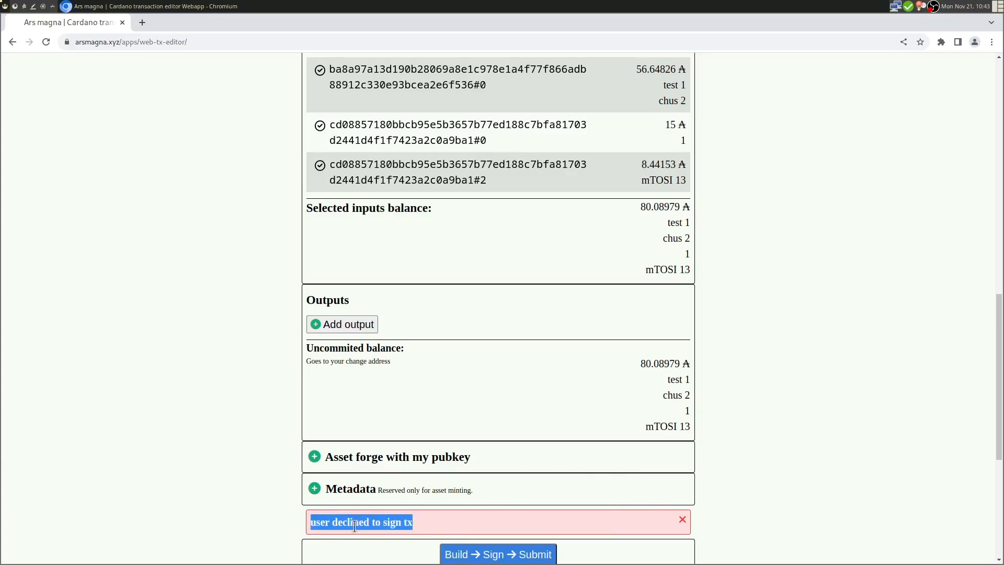
pyautogui.click(684, 520)
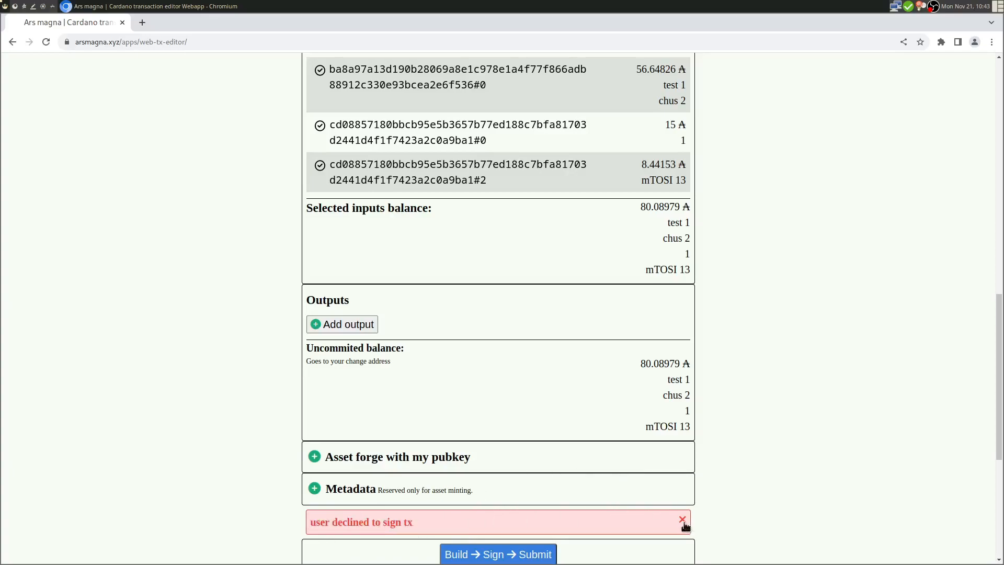
pyautogui.click(684, 520)
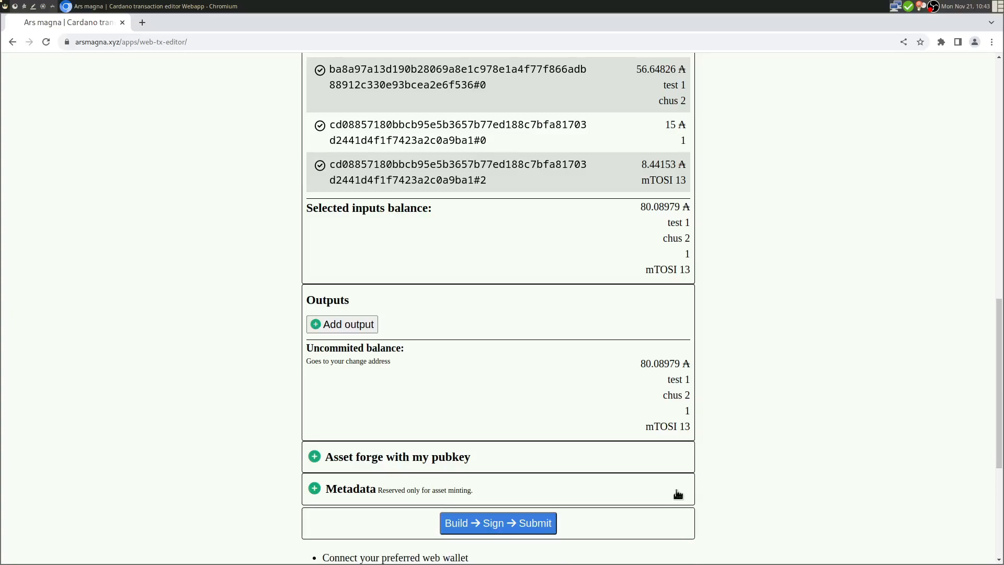
pyautogui.scroll(-3, 716, 406)
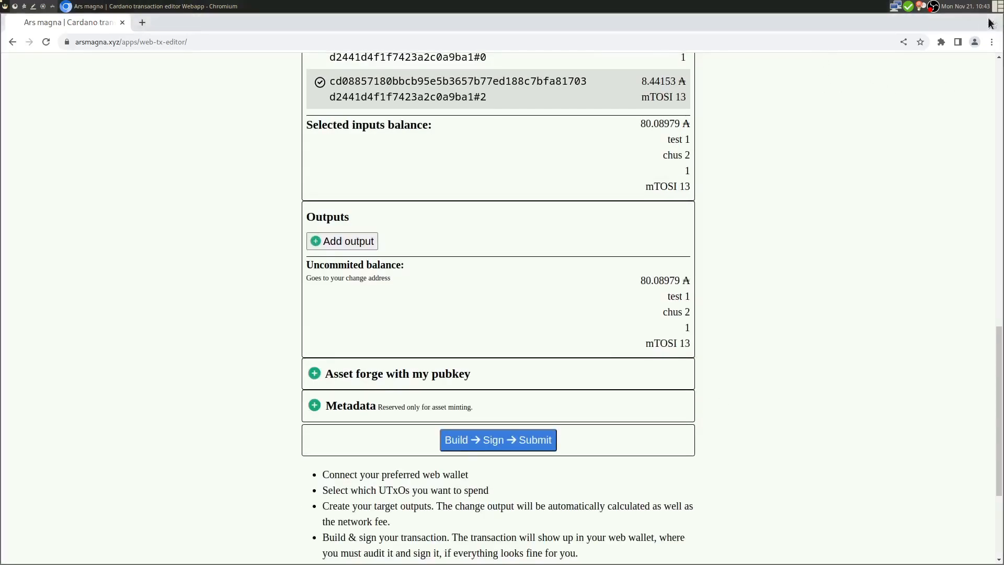
# - Add an output to the pasted testnet address with 5000000 lovelaces
pyautogui.click(347, 240)
pyautogui.click(370, 265)
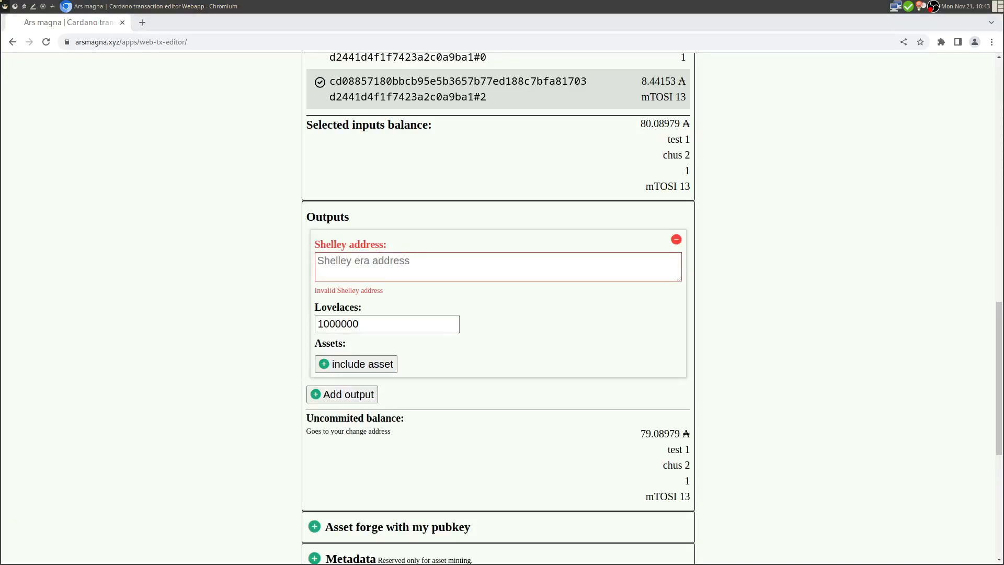
pyautogui.click(424, 258)
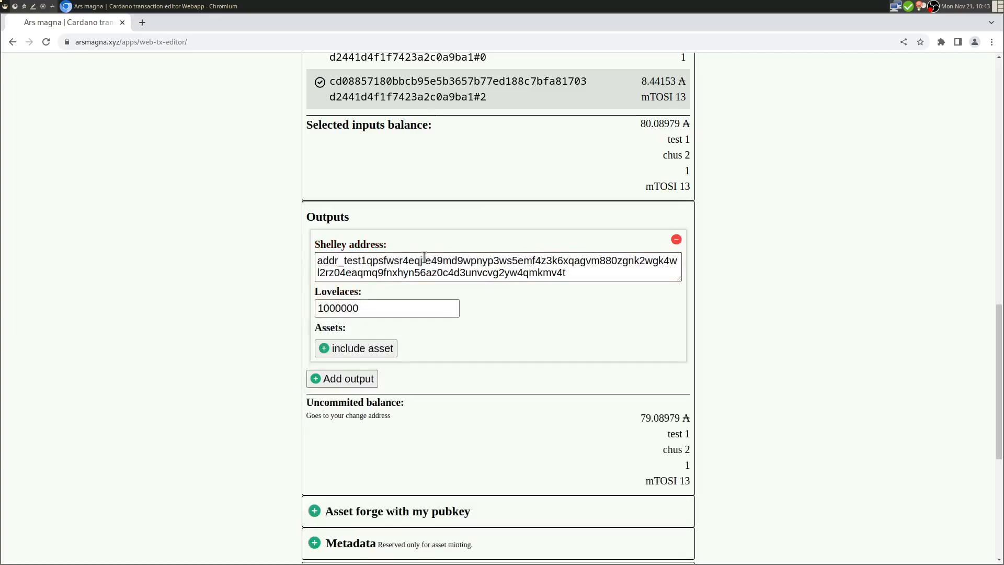
pyautogui.press('Tab')
pyautogui.doubleClick(660, 124)
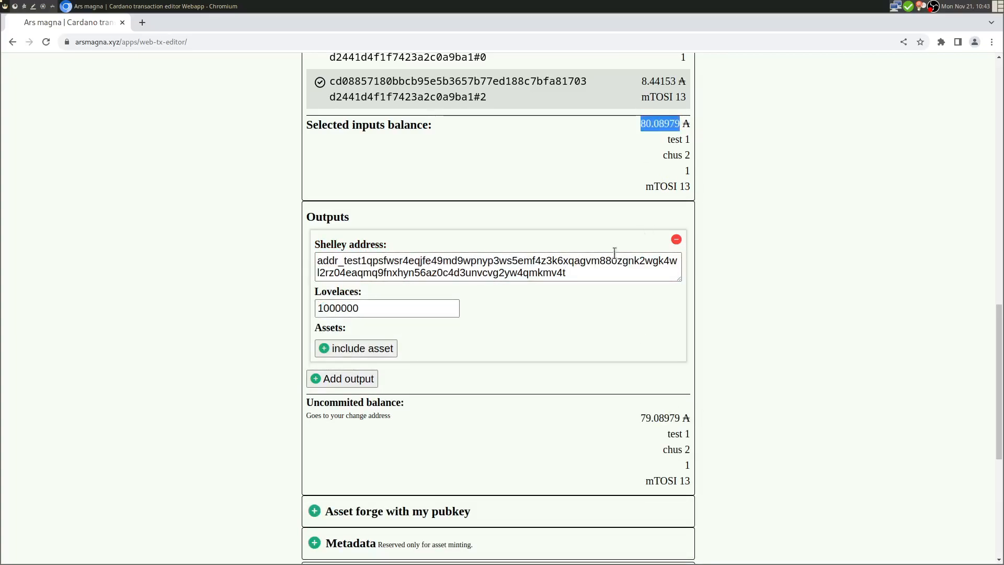
pyautogui.click(335, 310)
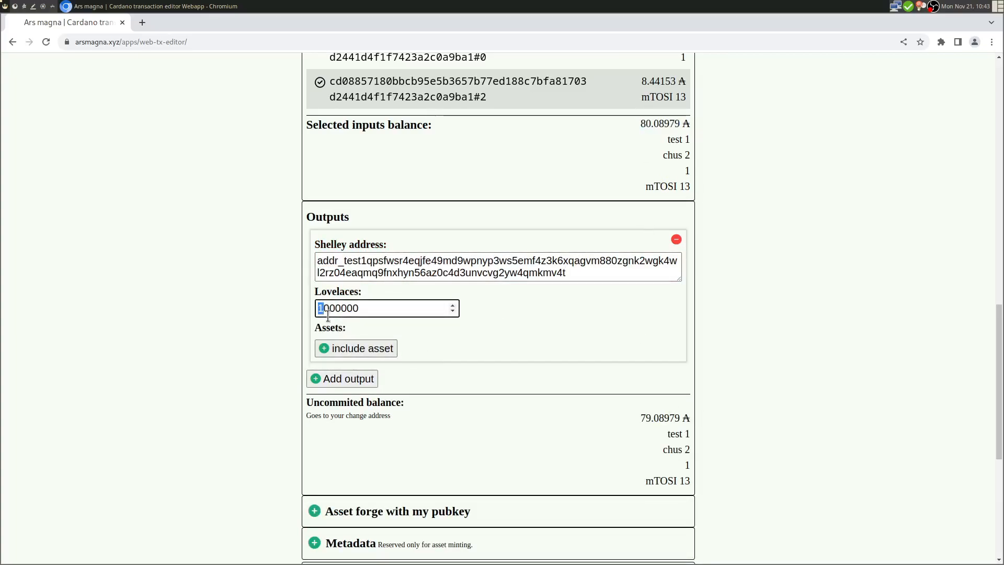
pyautogui.press('Right')
pyautogui.press('BackSpace')
pyautogui.write('5')
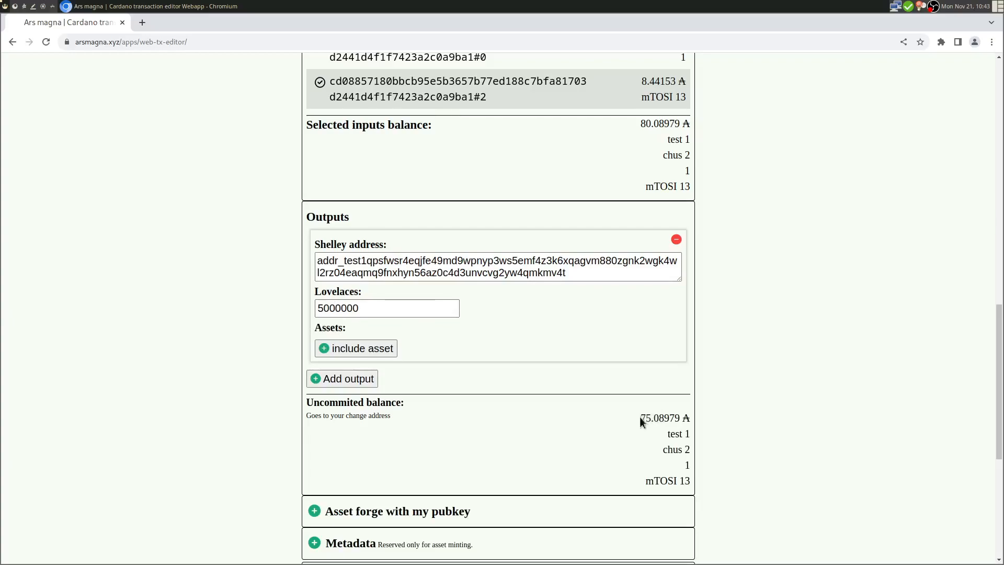
# - Include the test token in the output with quantity 1, checking the balances
pyautogui.moveTo(641, 418); pyautogui.dragTo(693, 416)
pyautogui.click(630, 123)
pyautogui.moveTo(640, 125); pyautogui.dragTo(682, 124)
pyautogui.moveTo(641, 418); pyautogui.dragTo(671, 418)
pyautogui.click(769, 301)
pyautogui.click(362, 349)
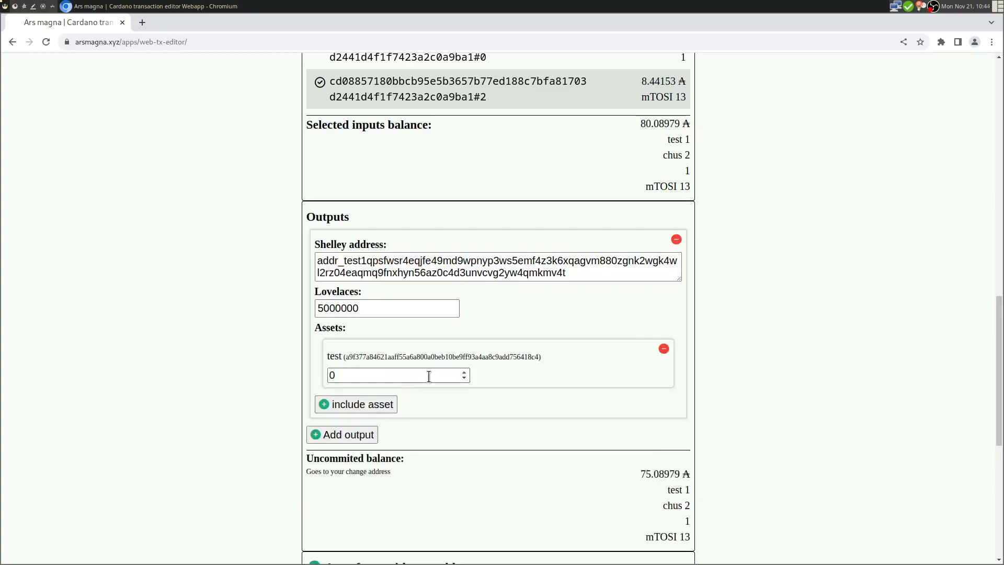
pyautogui.click(463, 372)
pyautogui.click(463, 372)
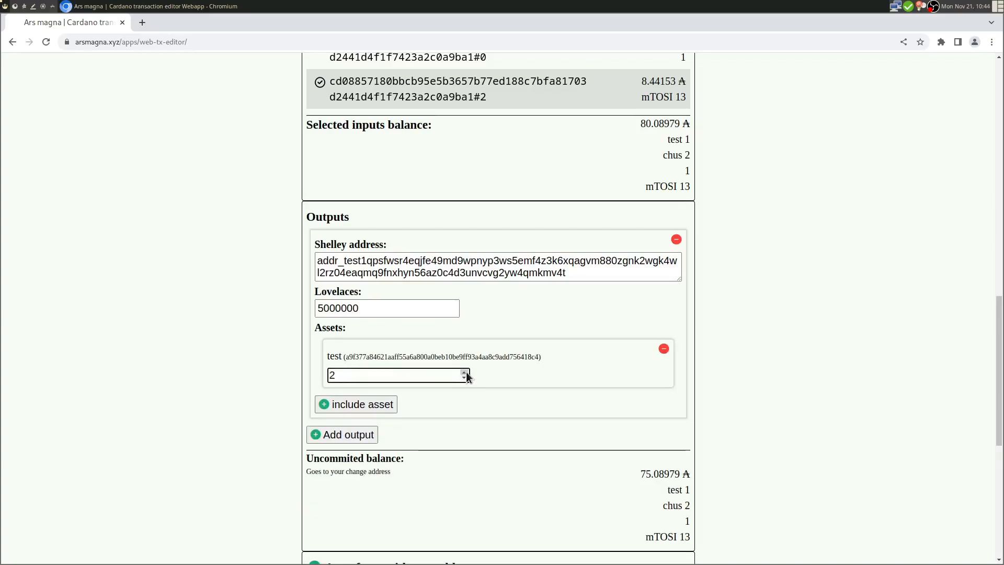
pyautogui.moveTo(663, 491); pyautogui.dragTo(691, 491)
pyautogui.click(423, 394)
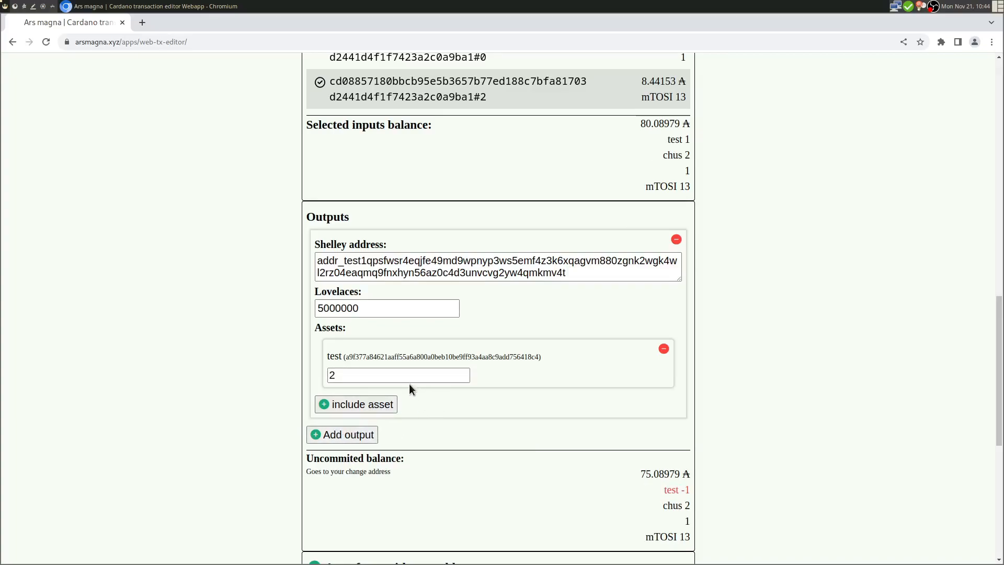
pyautogui.scroll(-6, 767, 431)
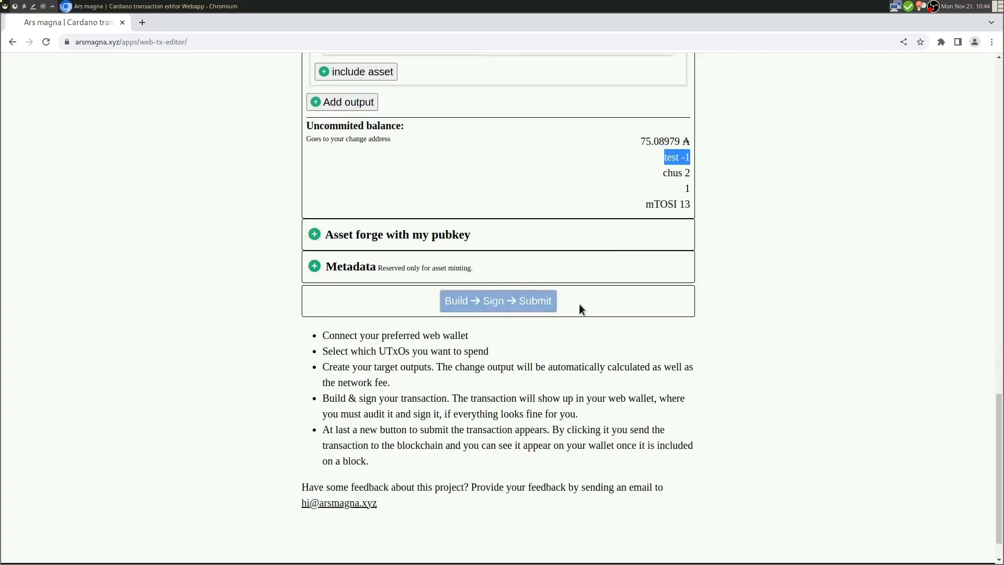
pyautogui.scroll(3, 579, 306)
pyautogui.click(464, 184)
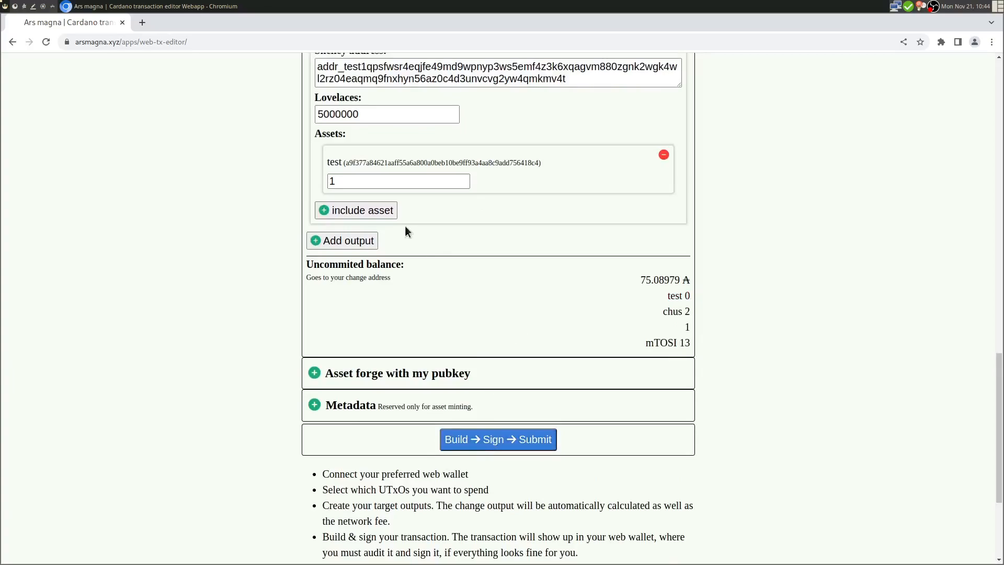
# - Add 2 chus tokens to the same output
pyautogui.click(393, 216)
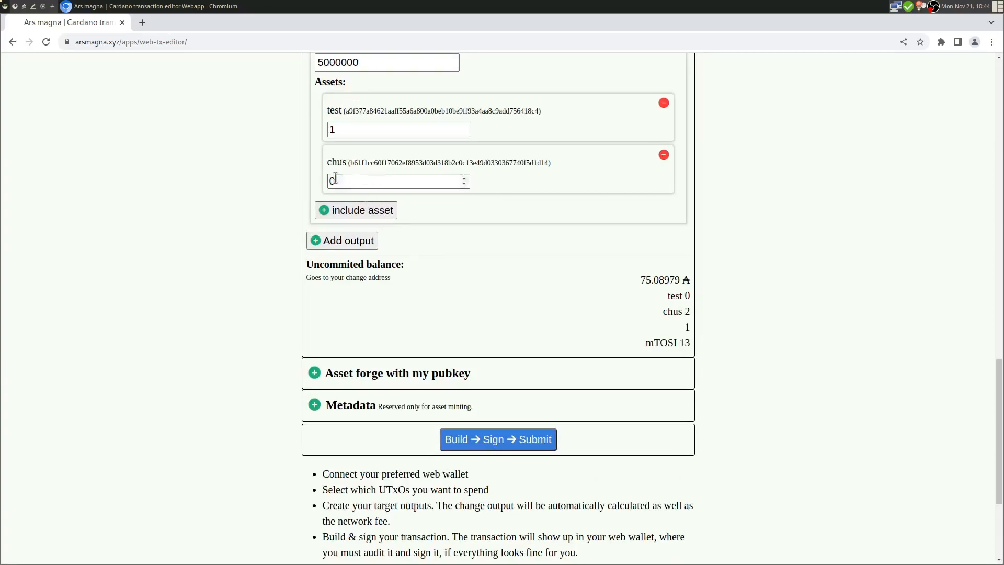
pyautogui.click(464, 177)
pyautogui.click(463, 178)
pyautogui.scroll(5, 372, 210)
# - Add a second output to the same address with 30000000 lovelaces
pyautogui.click(344, 379)
pyautogui.moveTo(578, 164); pyautogui.dragTo(271, 146)
pyautogui.hotkey('ctrl', 'c')
pyautogui.click(359, 413)
pyautogui.hotkey('ctrl', 'v')
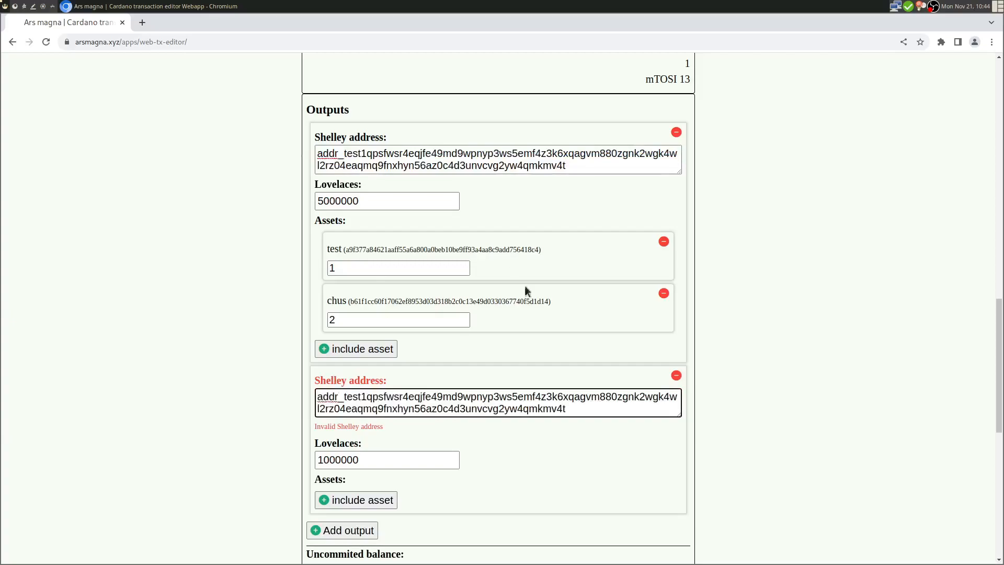
pyautogui.click(319, 460)
pyautogui.write('30')
pyautogui.doubleClick(520, 439)
pyautogui.scroll(-13, 523, 438)
# - Give the second output 1 unnamed asset and 7 mTOSI
pyautogui.click(395, 124)
pyautogui.scroll(5, 482, 162)
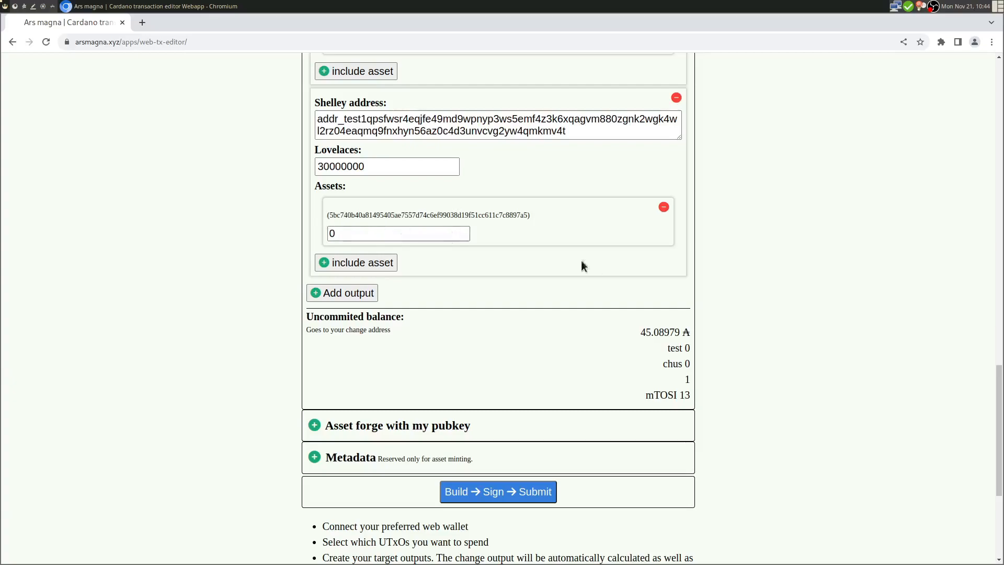
pyautogui.click(464, 230)
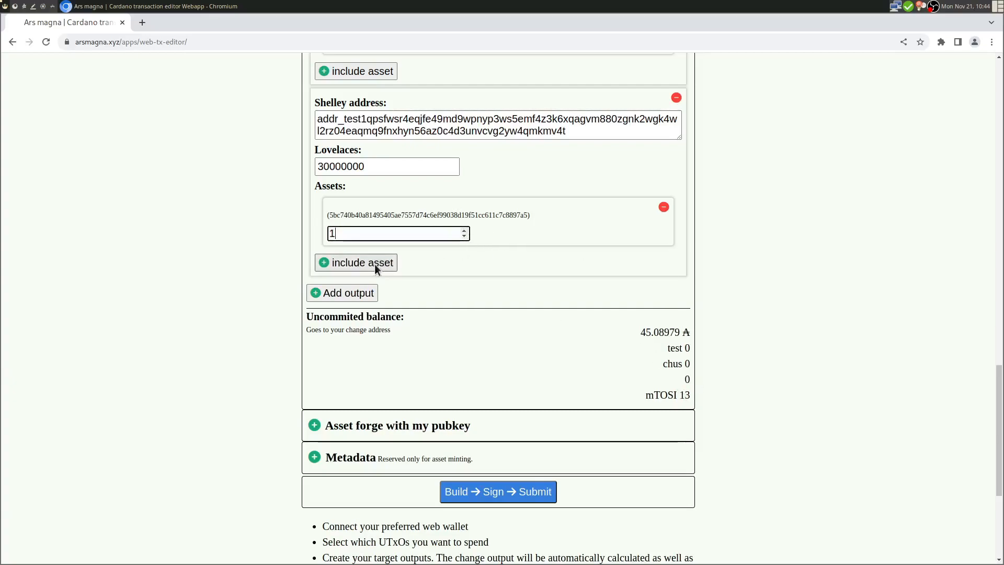
pyautogui.click(388, 261)
pyautogui.click(464, 283)
pyautogui.click(464, 283)
pyautogui.click(464, 283)
pyautogui.click(464, 283)
pyautogui.click(464, 283)
pyautogui.click(463, 283)
pyautogui.click(464, 283)
pyautogui.click(505, 294)
pyautogui.click(505, 303)
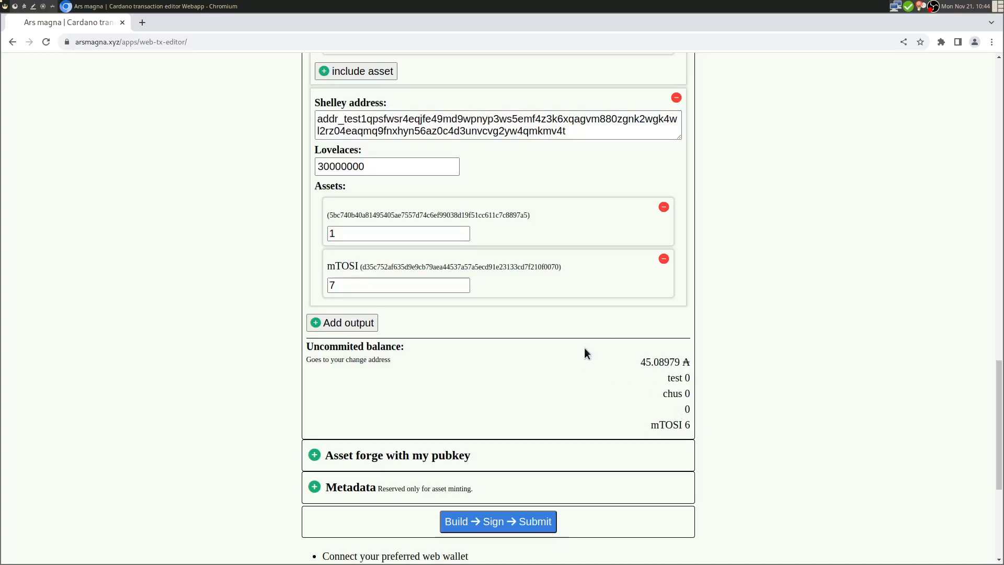
pyautogui.scroll(10, 834, 200)
pyautogui.scroll(-8, 834, 199)
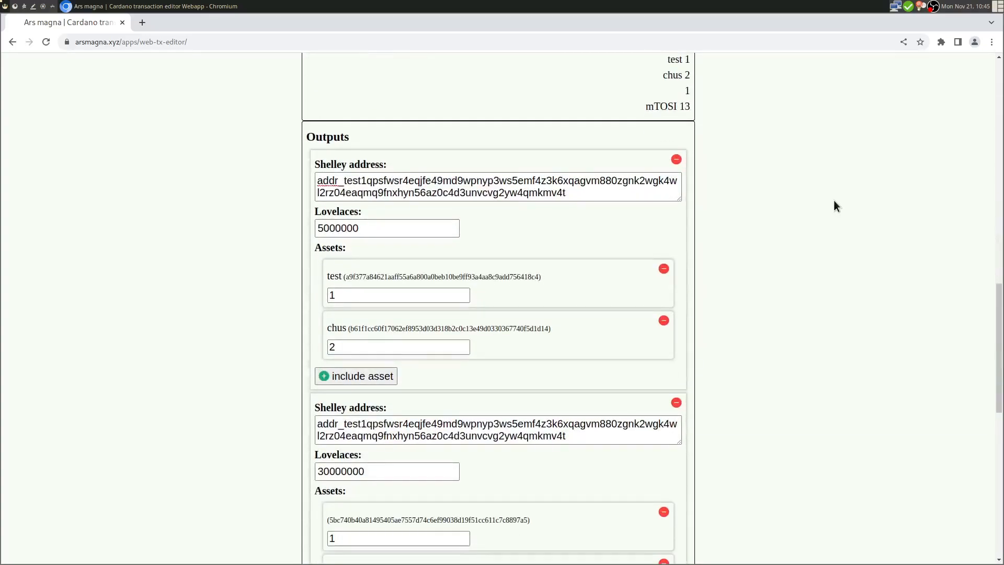
pyautogui.scroll(-3, 835, 201)
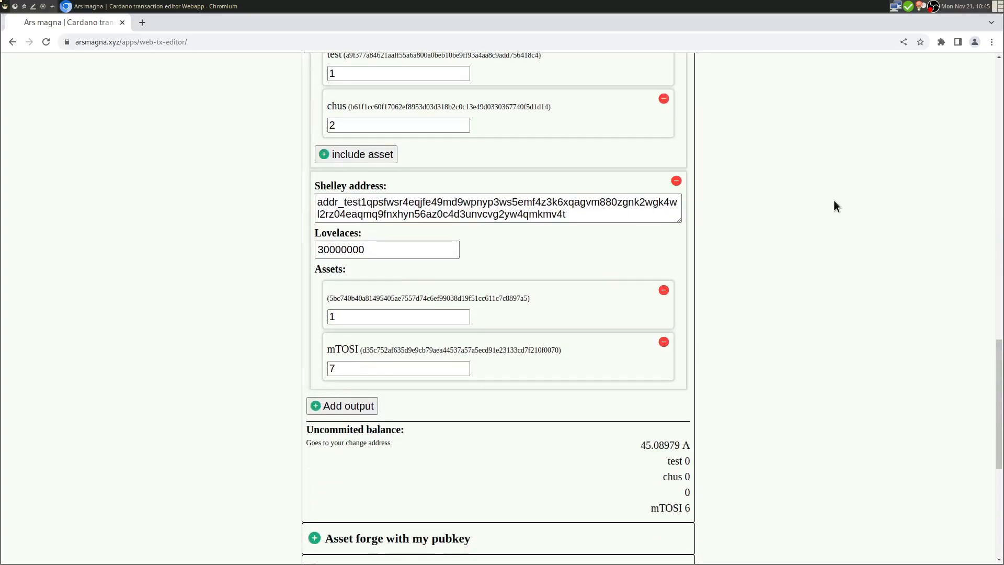
pyautogui.scroll(-2, 833, 205)
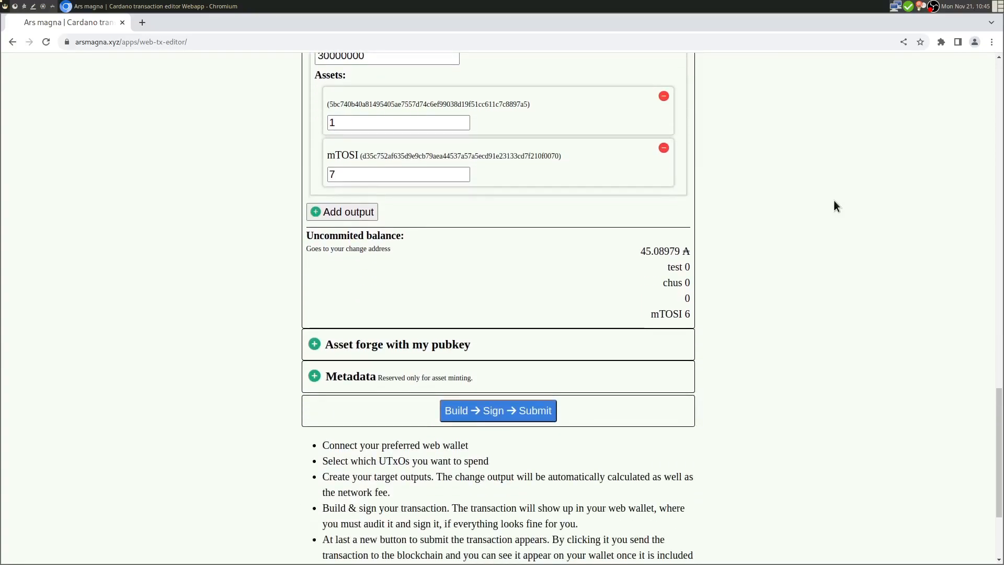
pyautogui.scroll(5, 834, 201)
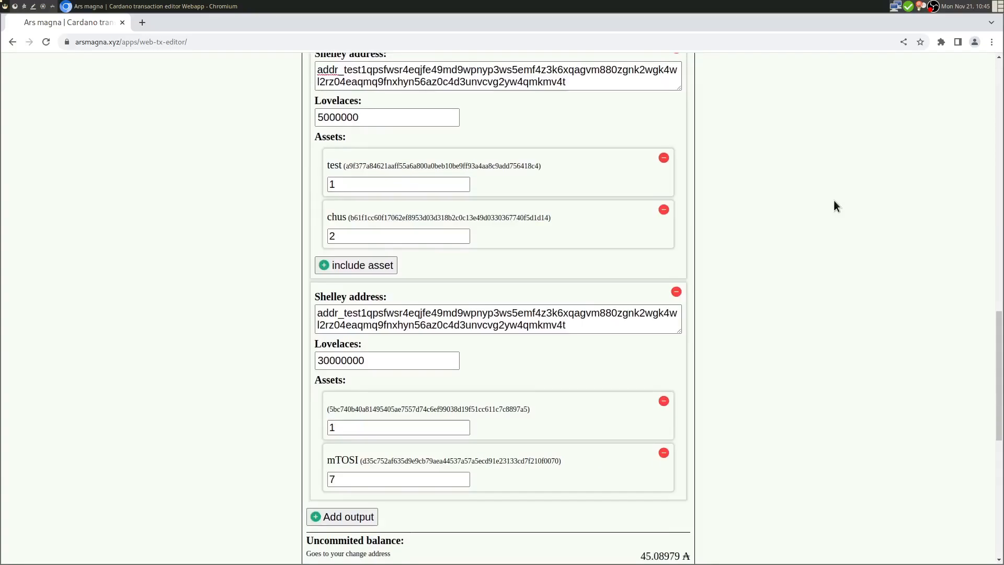
pyautogui.scroll(-7, 834, 200)
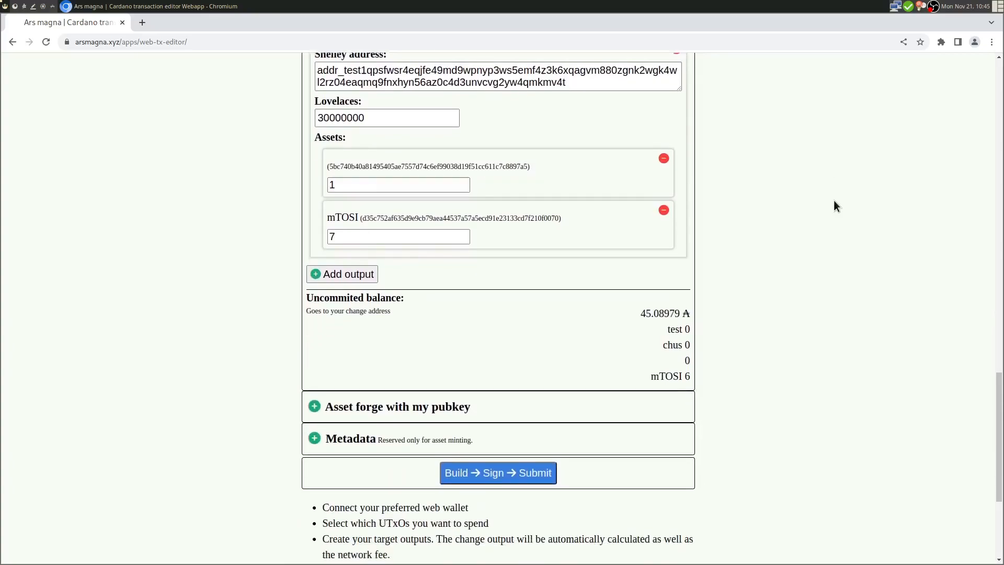
pyautogui.scroll(11, 834, 201)
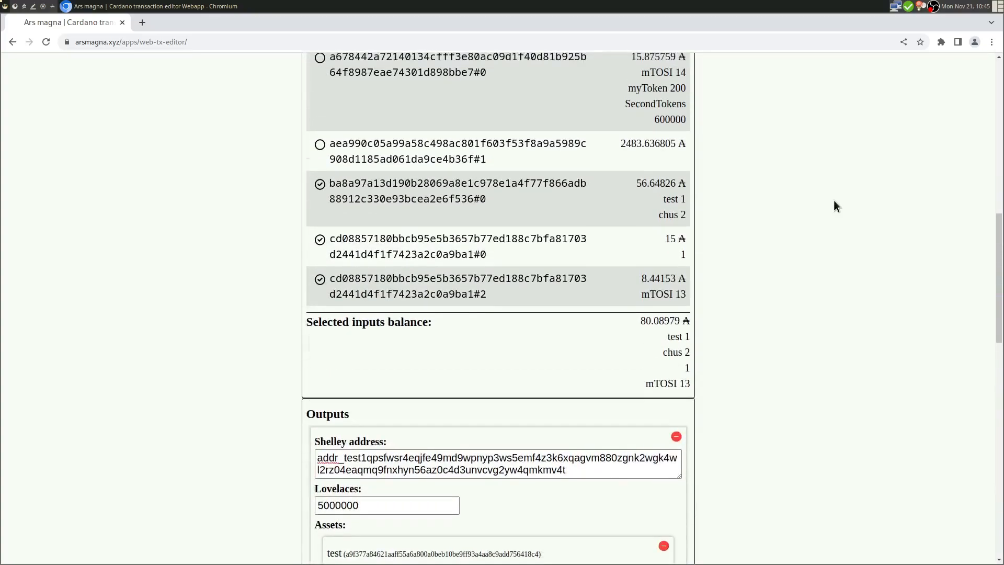
pyautogui.scroll(-13, 834, 199)
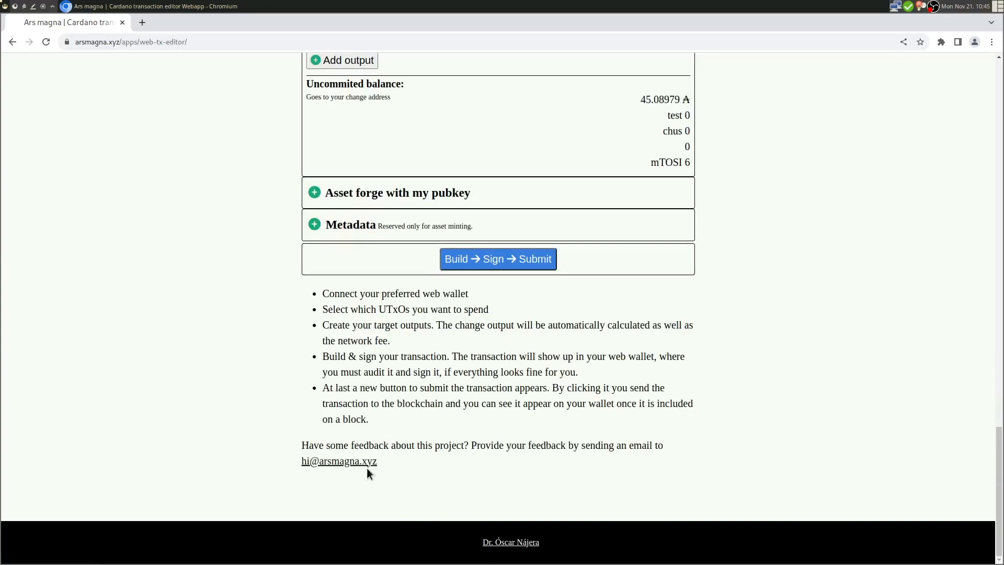
pyautogui.scroll(3, 366, 467)
pyautogui.scroll(7, 366, 468)
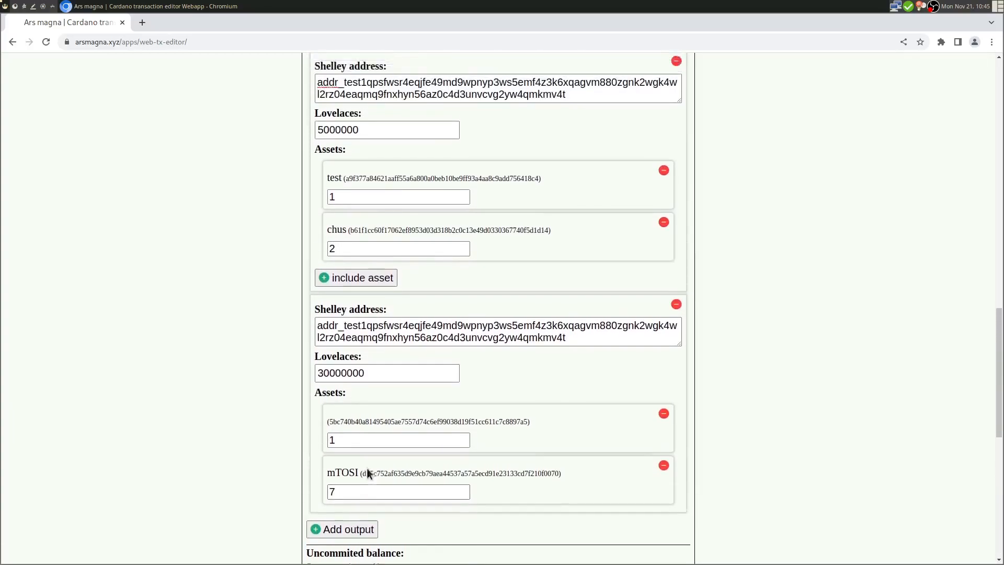
pyautogui.scroll(-3, 367, 469)
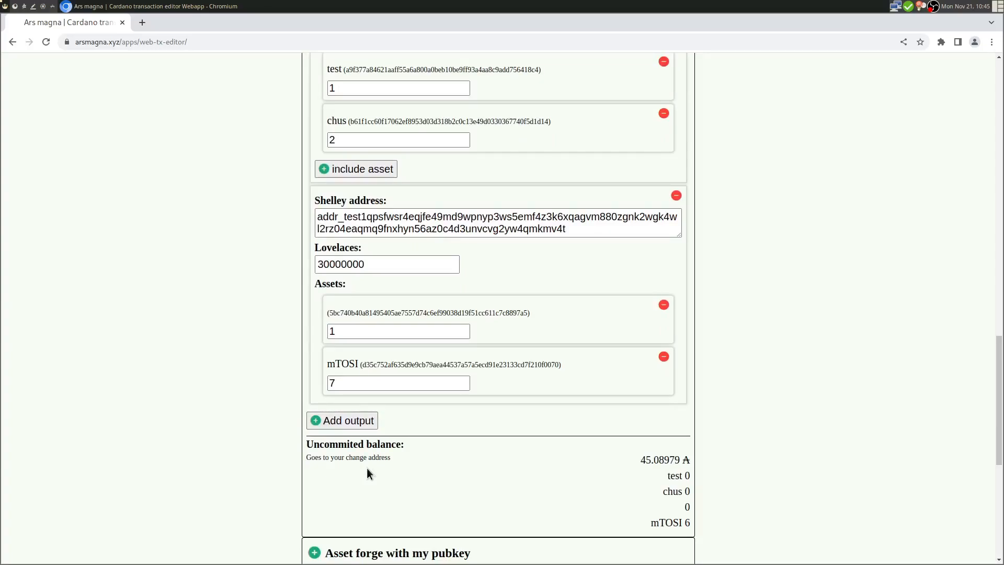
pyautogui.scroll(-2, 366, 468)
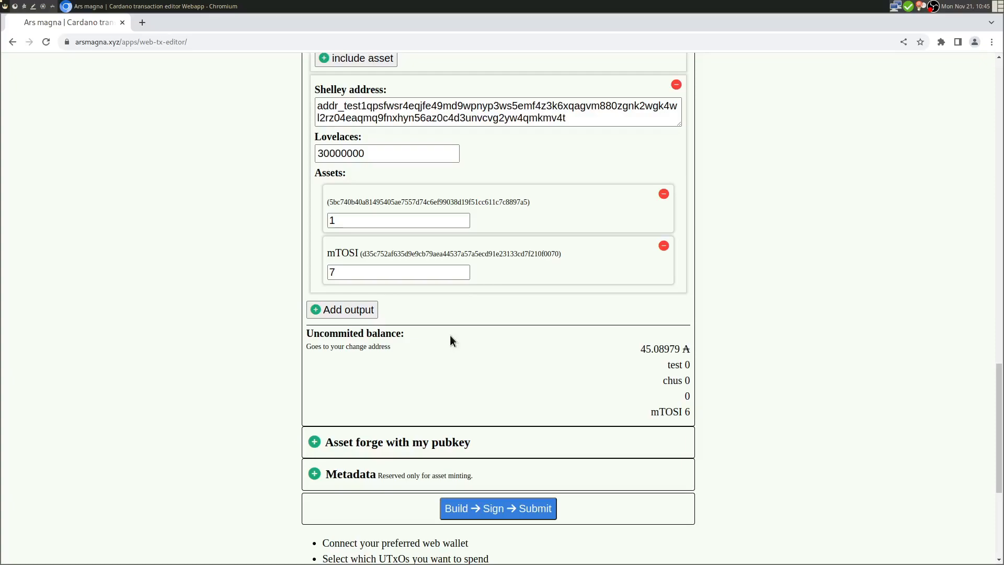
pyautogui.scroll(-1, 434, 340)
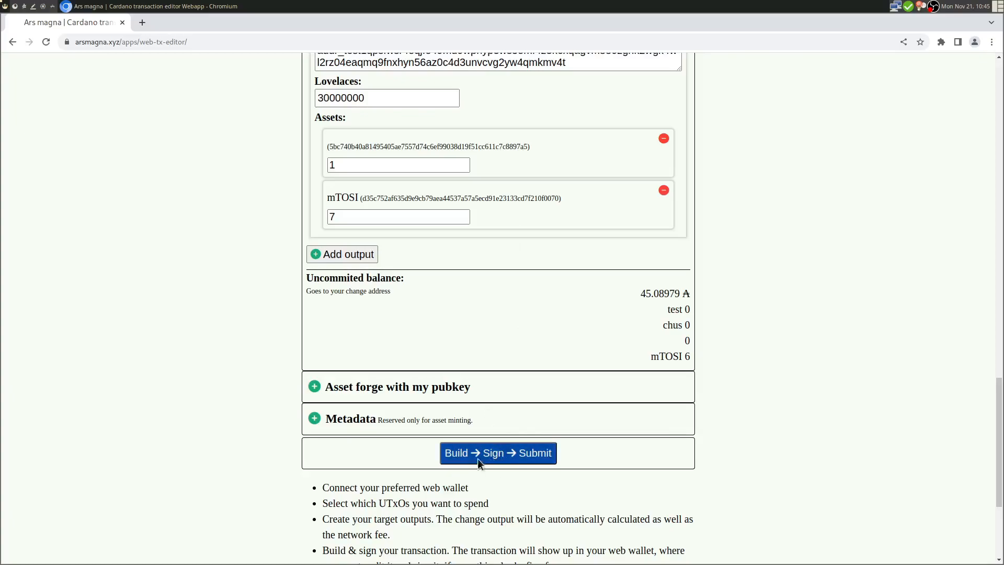
# - Send the two-output transaction to Eternl and review its sent total and test token amounts
pyautogui.click(514, 456)
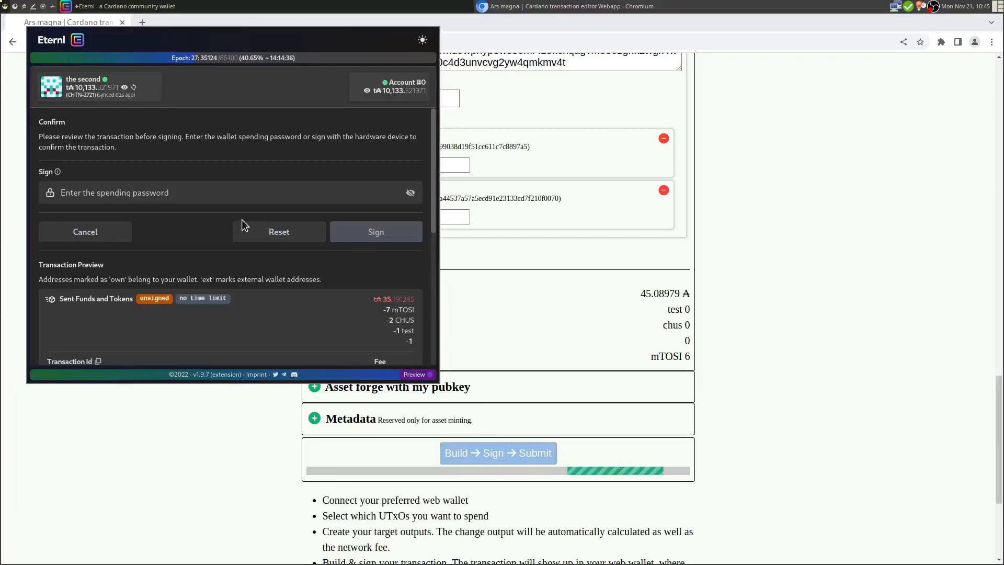
pyautogui.scroll(-2, 242, 219)
pyautogui.scroll(-2, 241, 218)
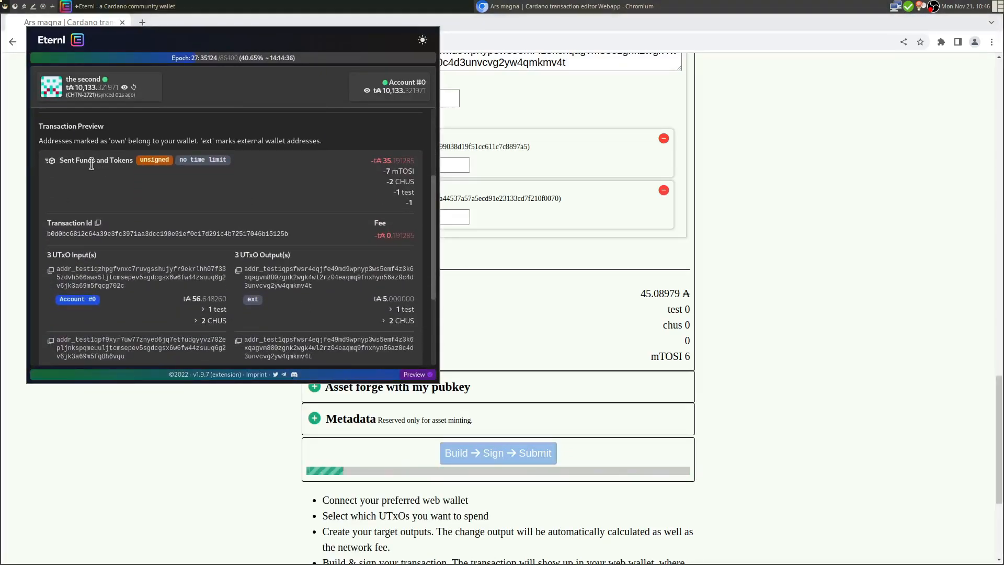
pyautogui.moveTo(376, 161); pyautogui.dragTo(414, 172)
pyautogui.click(391, 162)
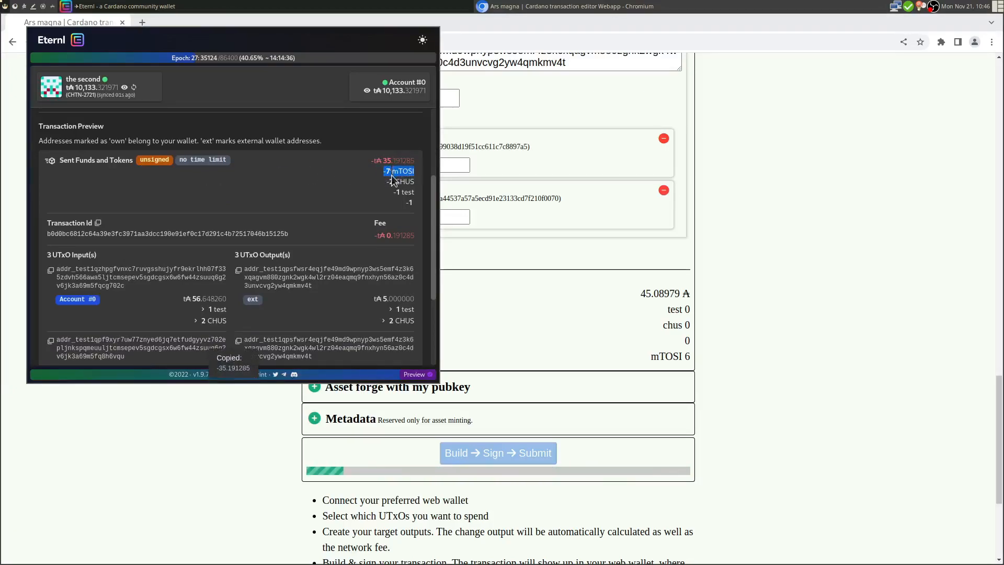
pyautogui.moveTo(392, 193); pyautogui.dragTo(415, 204)
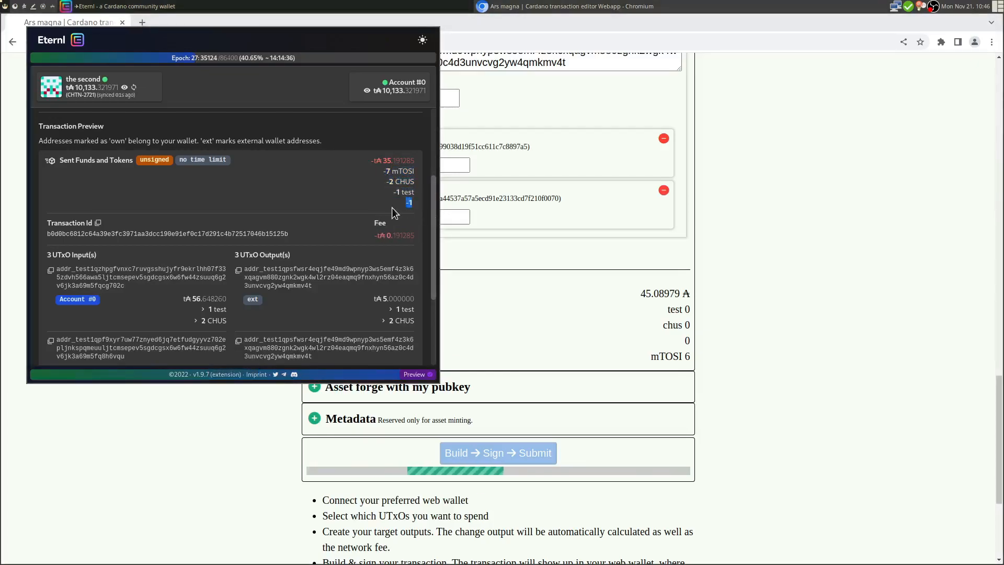
# - Check the 0.191285 fee in the preview, then decline signing
pyautogui.scroll(-1, 392, 207)
pyautogui.scroll(1, 392, 208)
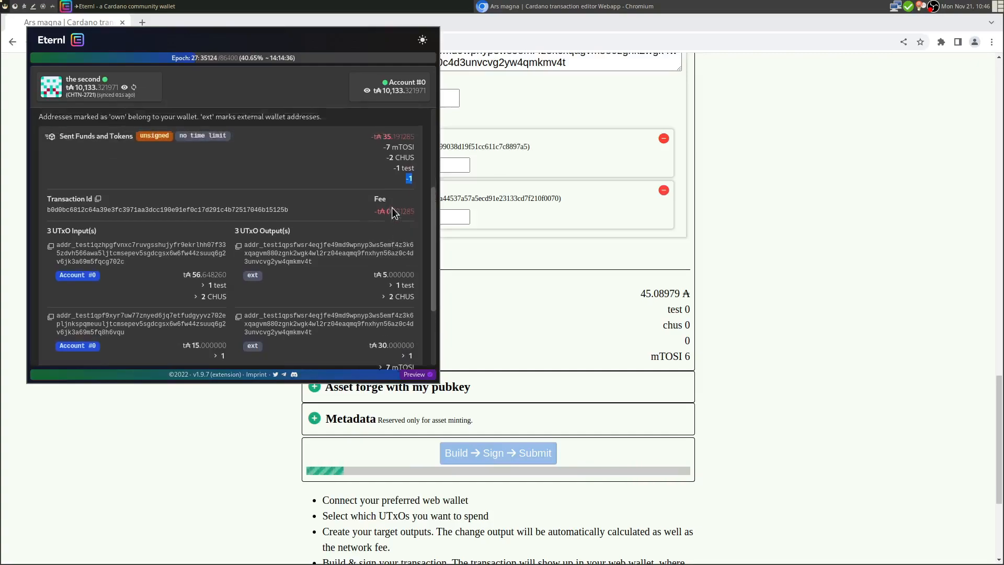
pyautogui.click(360, 192)
pyautogui.moveTo(387, 208); pyautogui.dragTo(416, 209)
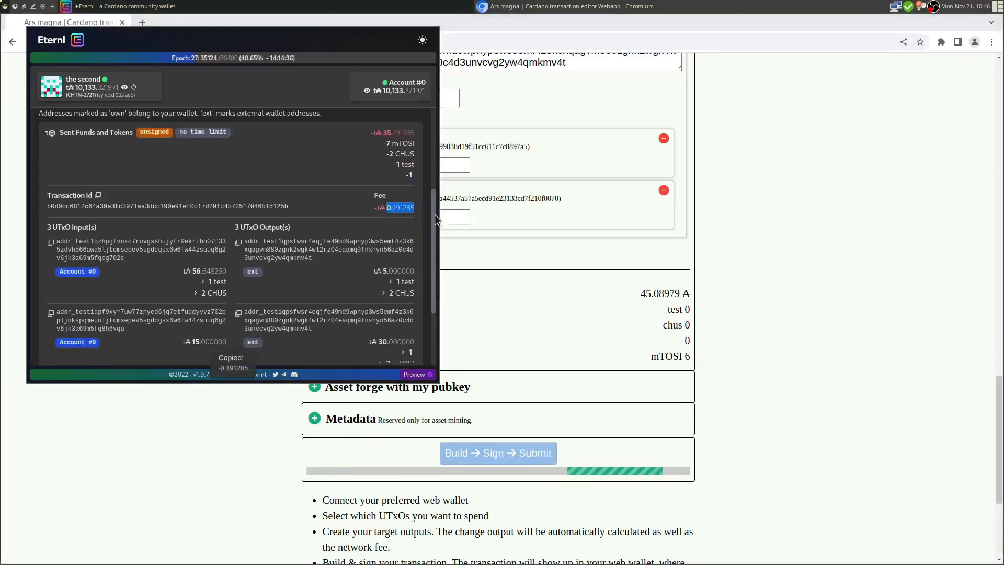
pyautogui.scroll(-2, 436, 214)
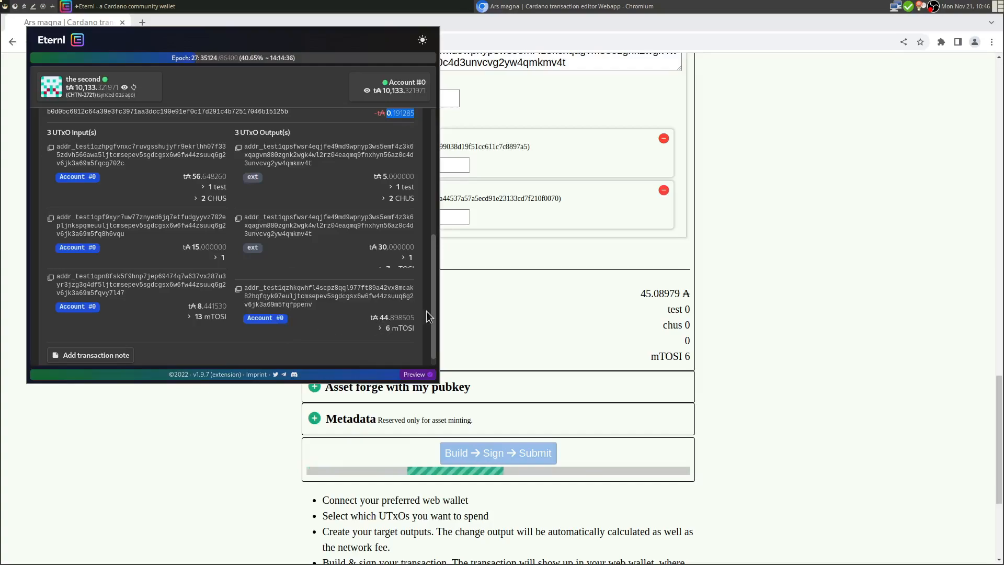
pyautogui.moveTo(434, 299); pyautogui.dragTo(430, 198)
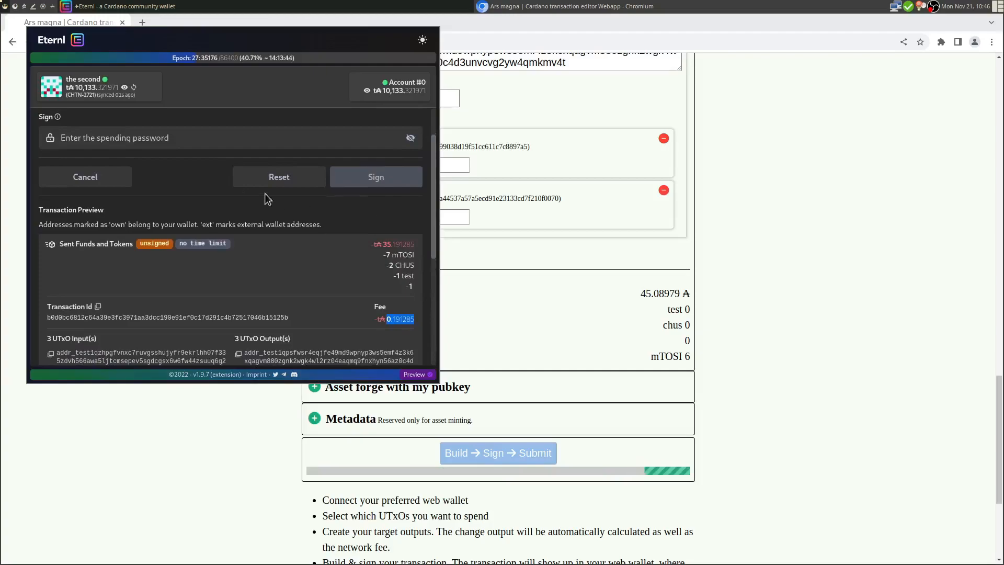
pyautogui.click(88, 182)
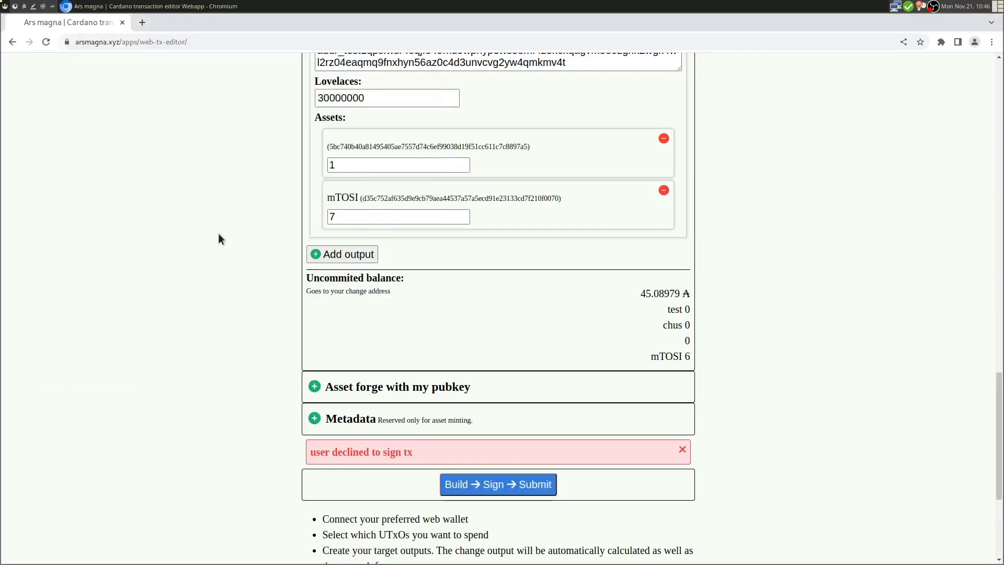
# - Dismiss the declined-signing error and expand 'Asset forge with my pubkey' to inspect its key hash
pyautogui.click(682, 449)
pyautogui.scroll(-3, 650, 362)
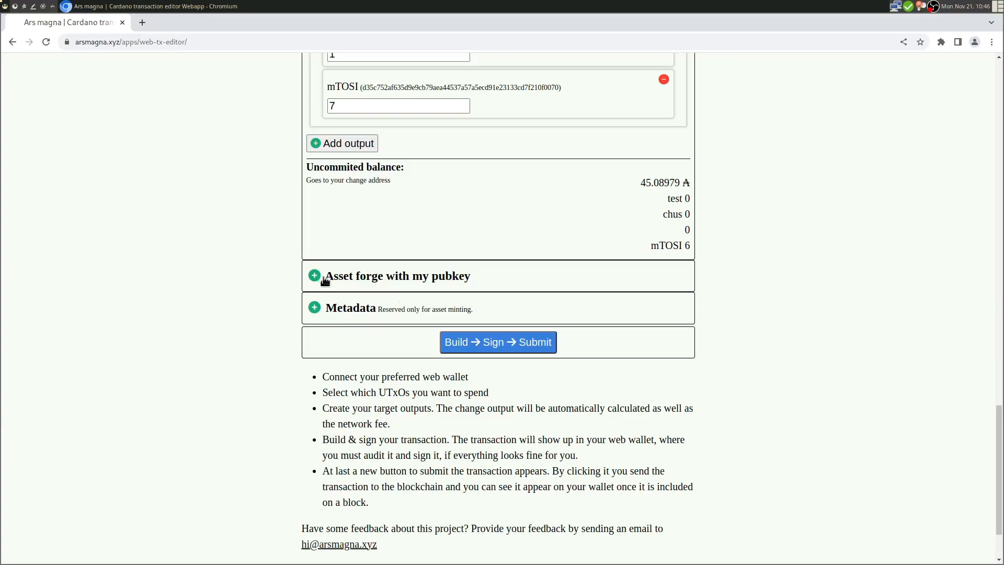
pyautogui.click(417, 280)
pyautogui.moveTo(355, 311); pyautogui.dragTo(617, 312)
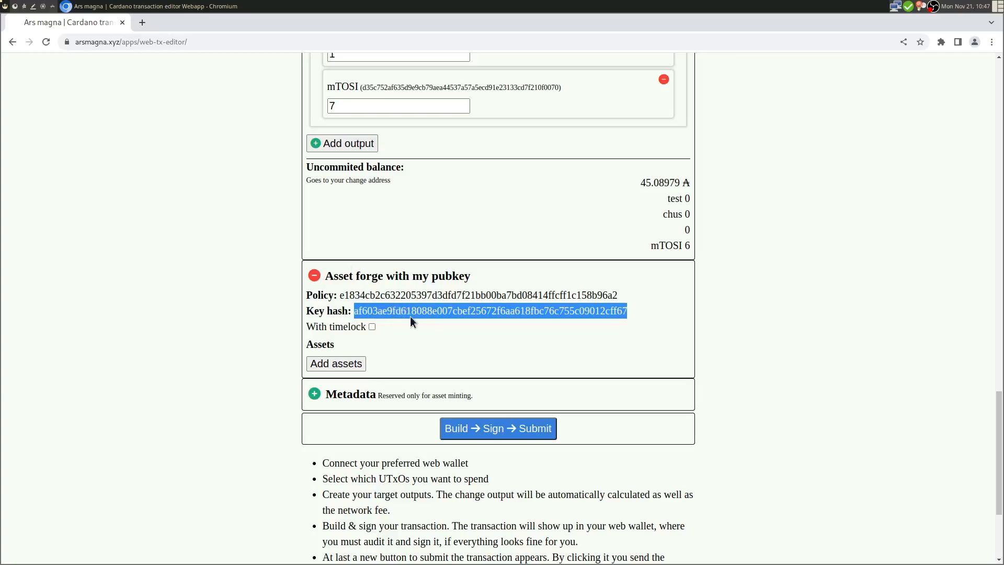
pyautogui.click(391, 316)
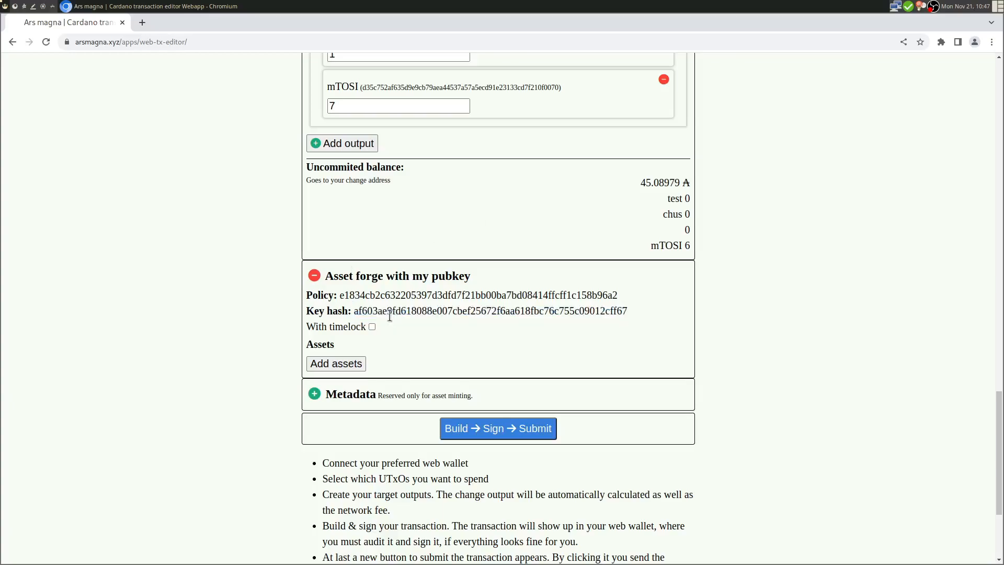
pyautogui.moveTo(349, 314)
pyautogui.mouseDown()
pyautogui.moveTo(392, 312)
pyautogui.moveTo(362, 314)
pyautogui.mouseUp()
pyautogui.click(416, 328)
pyautogui.moveTo(368, 312); pyautogui.dragTo(431, 314)
pyautogui.click(356, 313)
pyautogui.click(372, 327)
pyautogui.click(372, 327)
pyautogui.click(372, 327)
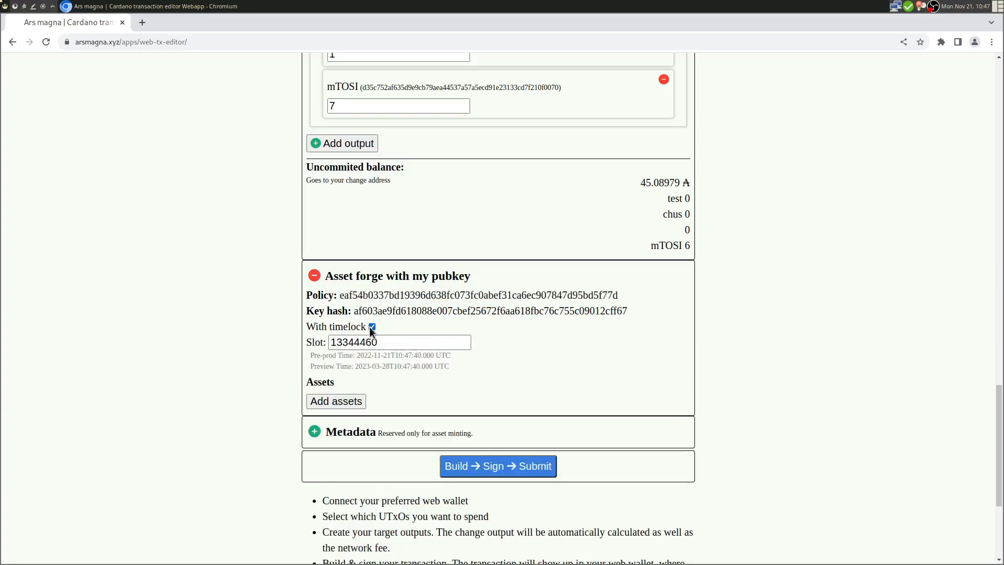
pyautogui.click(373, 326)
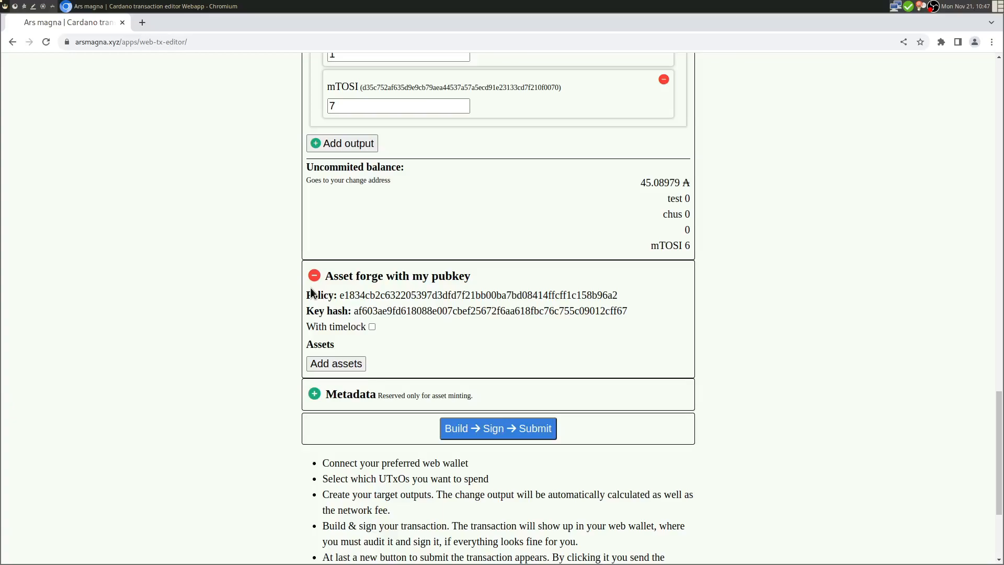
# - Toggle the policy timelock off and on to refresh its slot and Pre-prod Time
pyautogui.click(372, 327)
pyautogui.click(372, 327)
pyautogui.click(371, 326)
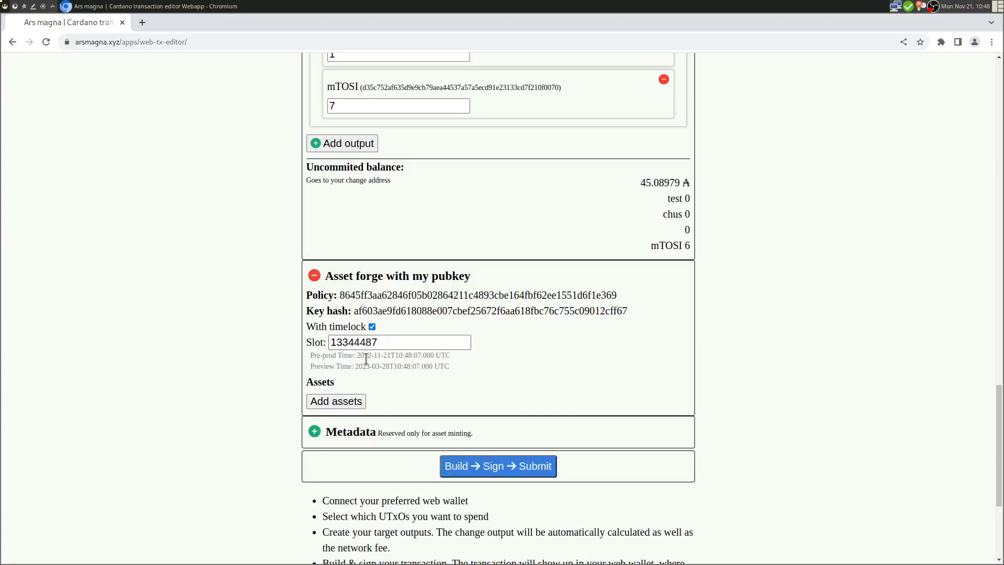
pyautogui.scroll(-2, 376, 255)
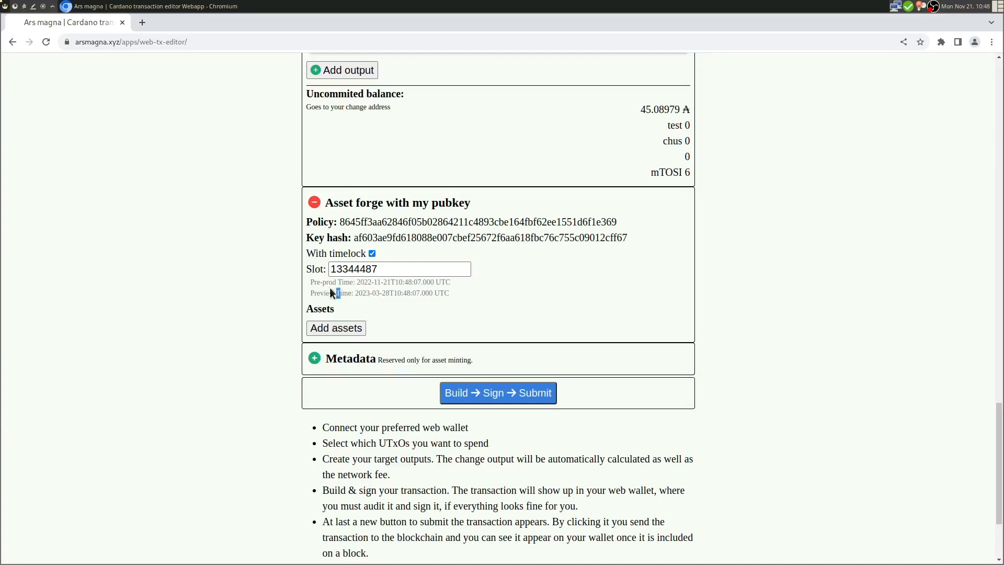
pyautogui.moveTo(327, 283); pyautogui.dragTo(368, 285)
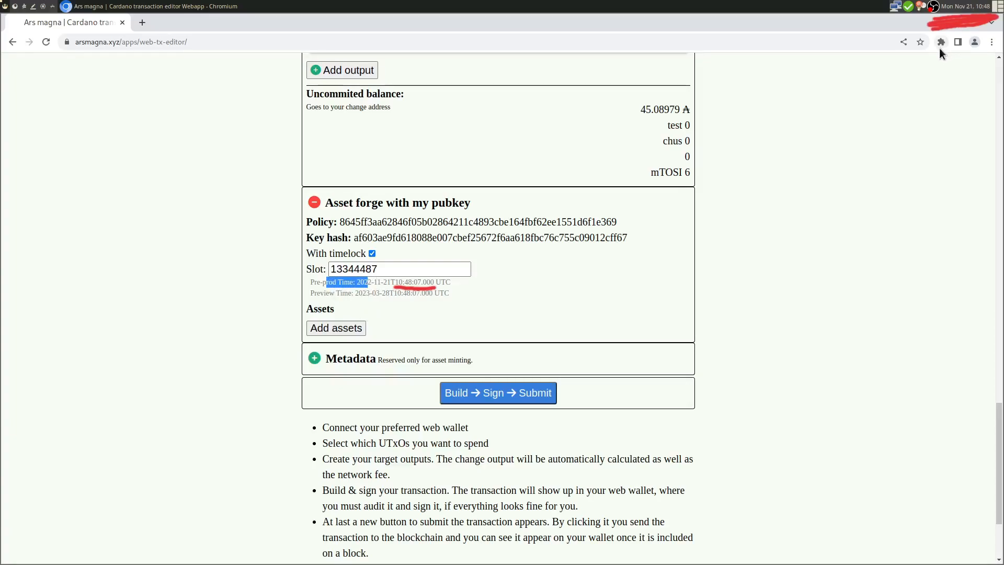
pyautogui.click(393, 283)
pyautogui.moveTo(333, 283); pyautogui.dragTo(417, 283)
pyautogui.click(419, 283)
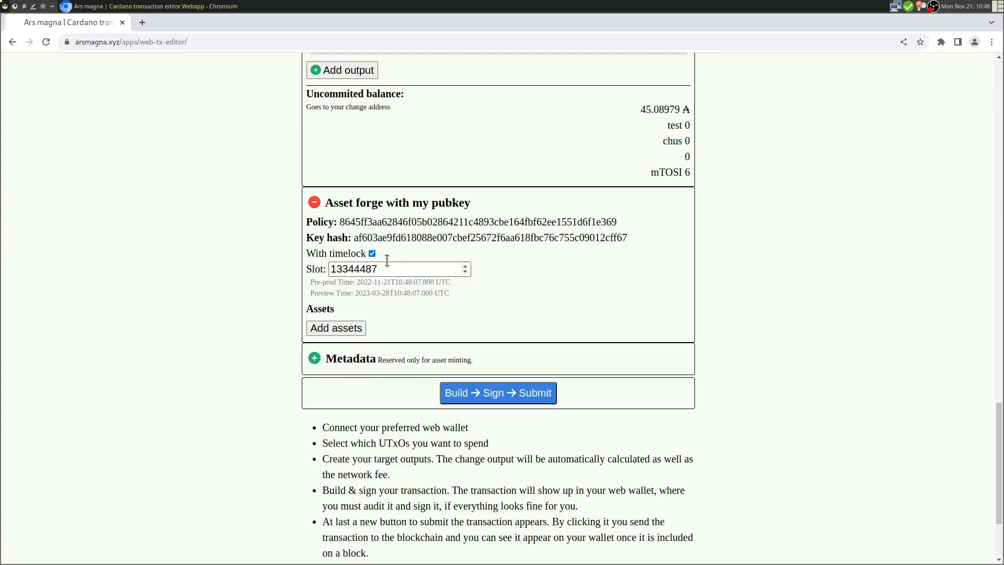
pyautogui.click(371, 254)
pyautogui.click(372, 254)
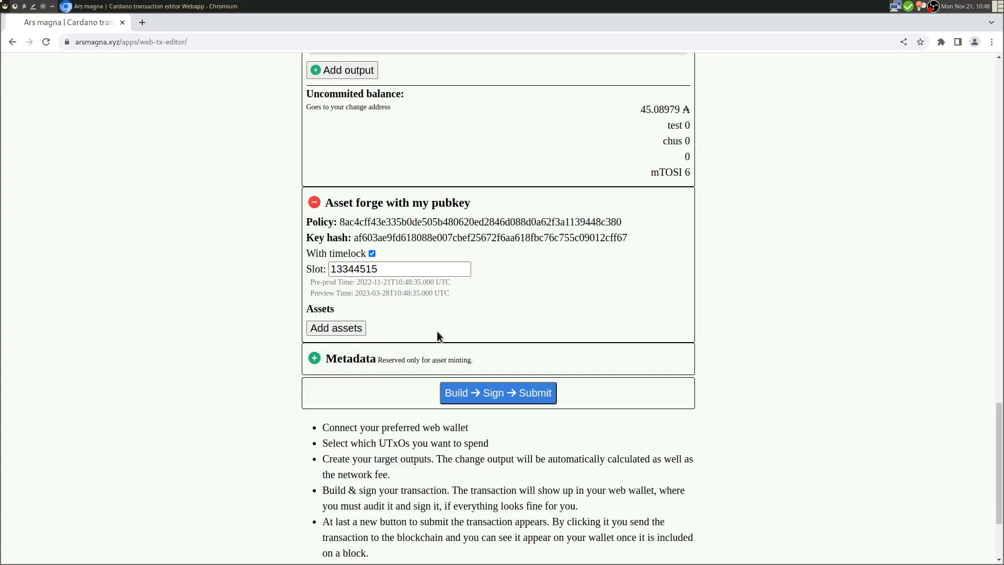
# - Cut the timelock slot down to 515 and check the recomputed preview expiry
pyautogui.moveTo(360, 269); pyautogui.dragTo(314, 273)
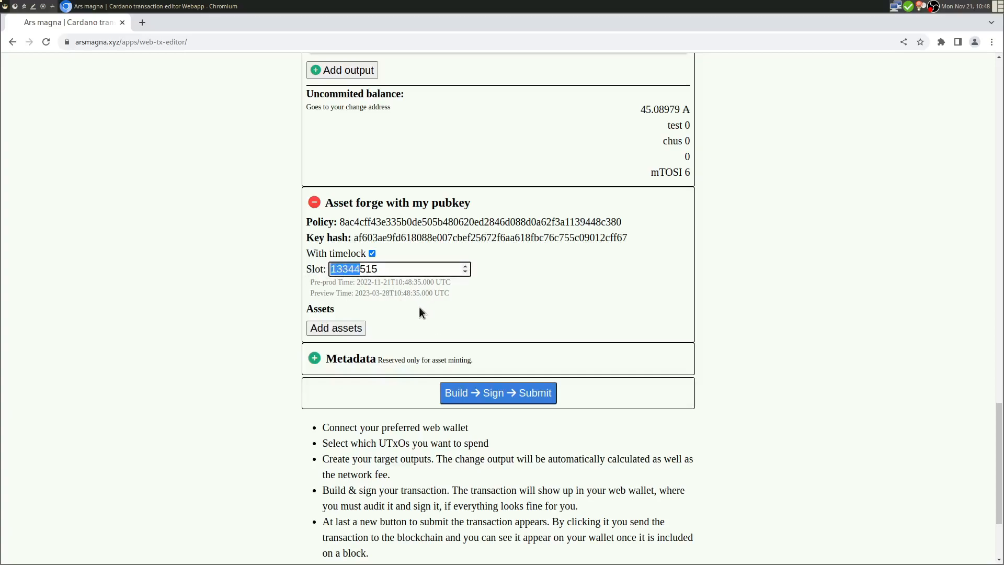
pyautogui.press('BackSpace')
pyautogui.click(273, 285)
pyautogui.moveTo(366, 293); pyautogui.dragTo(398, 294)
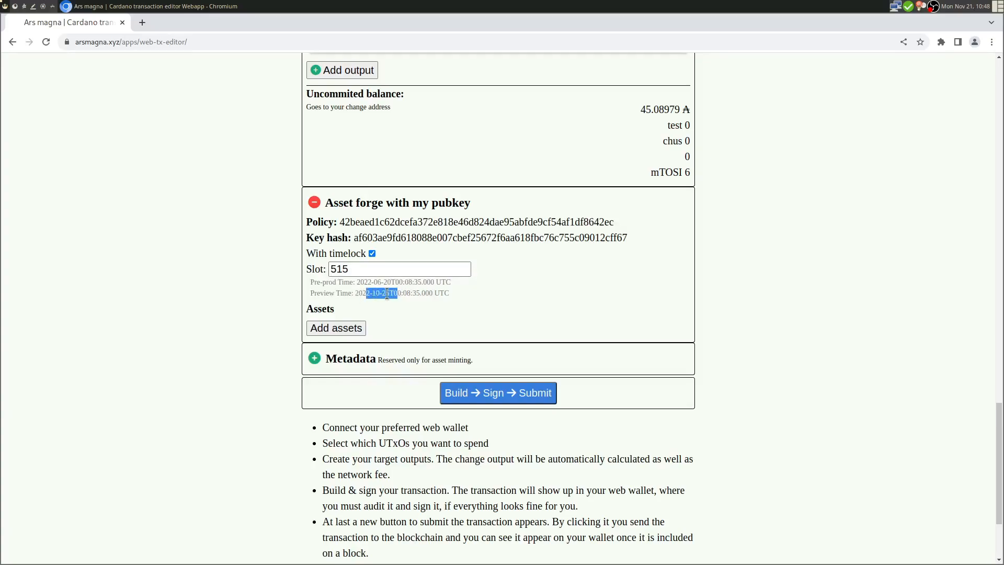
pyautogui.click(391, 295)
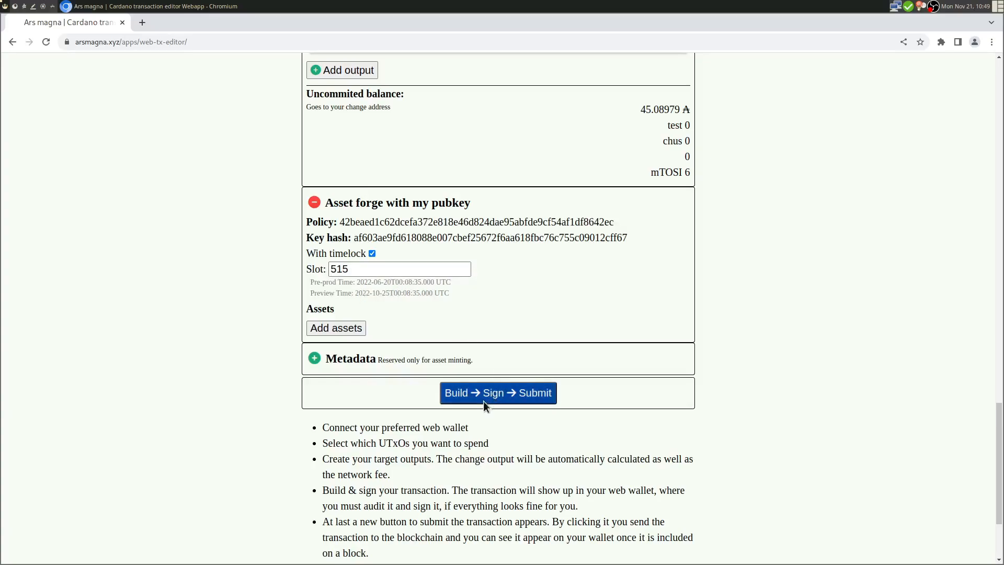
# - Add a minted token named test with quantity 1
pyautogui.click(343, 327)
pyautogui.click(428, 349)
pyautogui.write('test')
pyautogui.click(493, 361)
# - Send the test-minting transaction to Eternl and review the preview flagged as expired
pyautogui.click(492, 456)
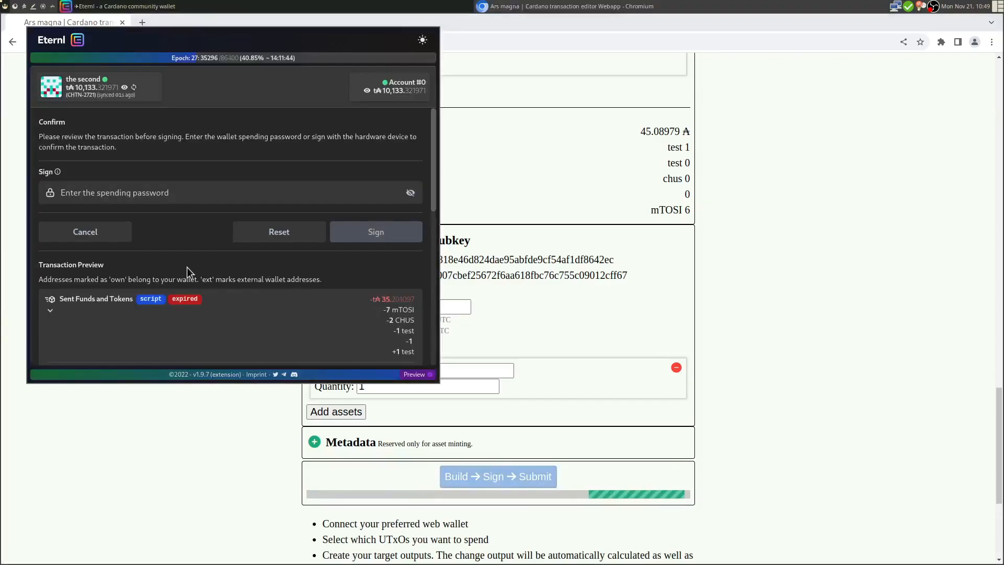
pyautogui.scroll(-2, 189, 270)
pyautogui.scroll(-1, 189, 271)
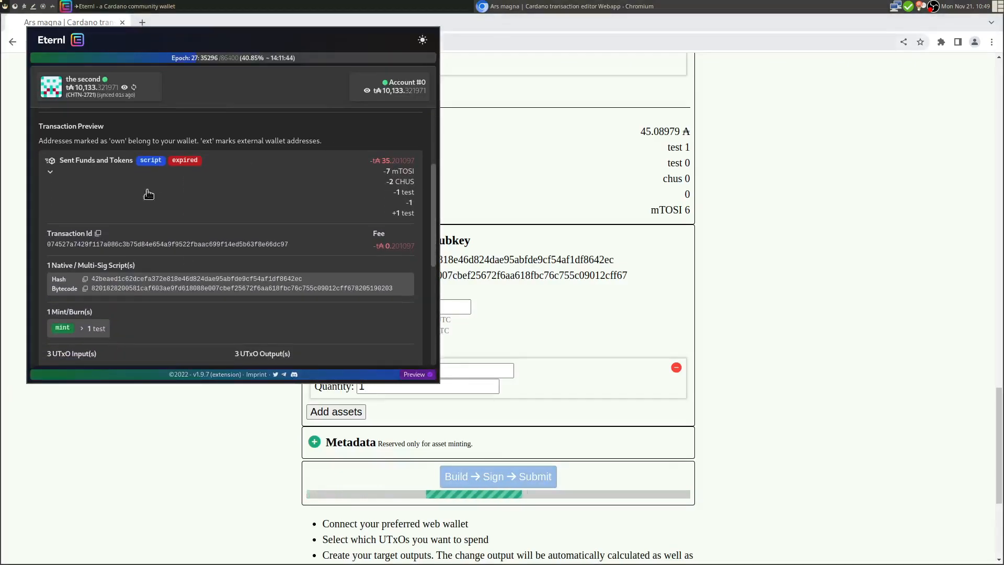
pyautogui.moveTo(184, 164)
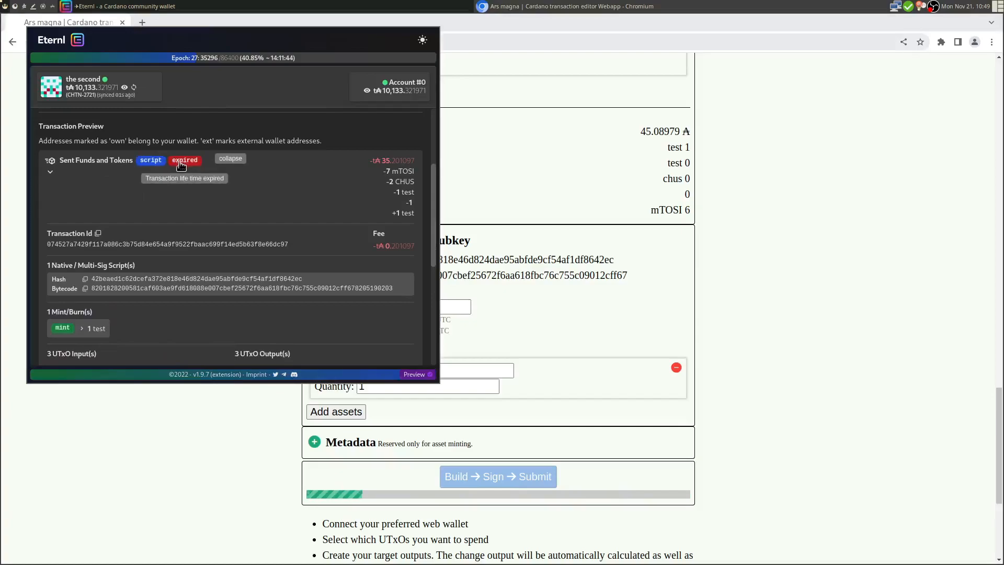
# - Fetch the wallet's spending password from the launcher, paste it, and sign
pyautogui.press('super+p')
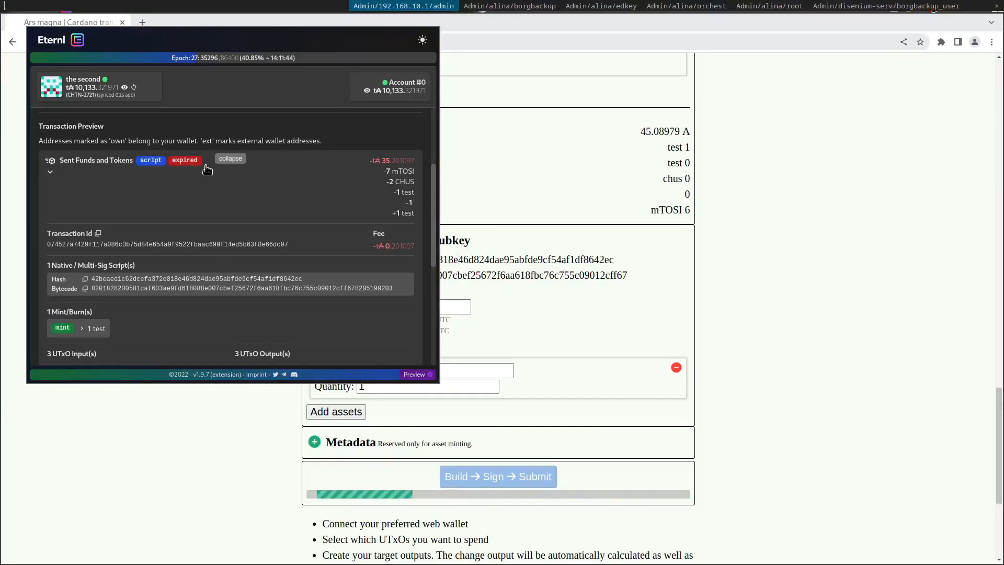
pyautogui.press('Return')
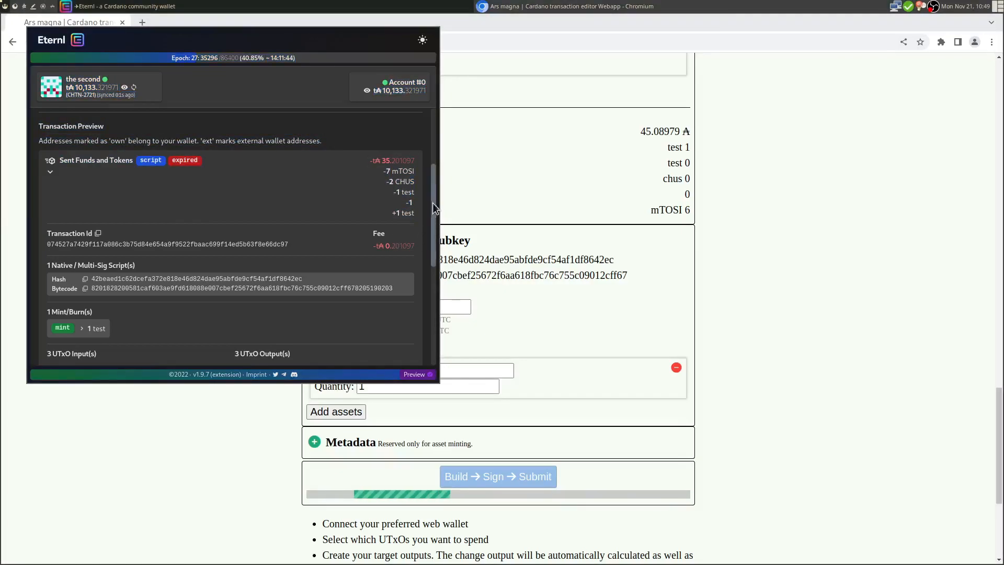
pyautogui.scroll(3, 434, 202)
pyautogui.hotkey('ctrl', 'v')
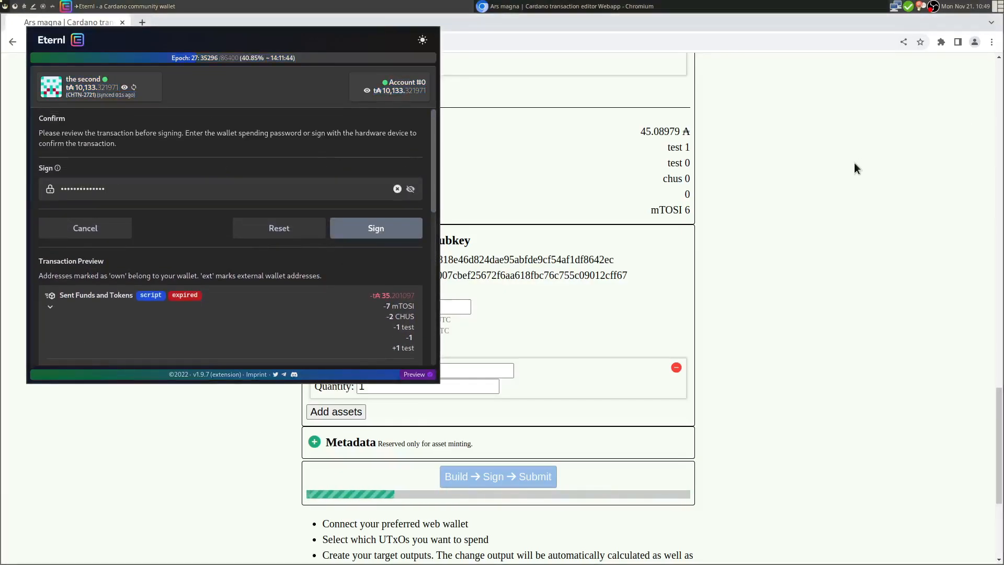
pyautogui.click(385, 232)
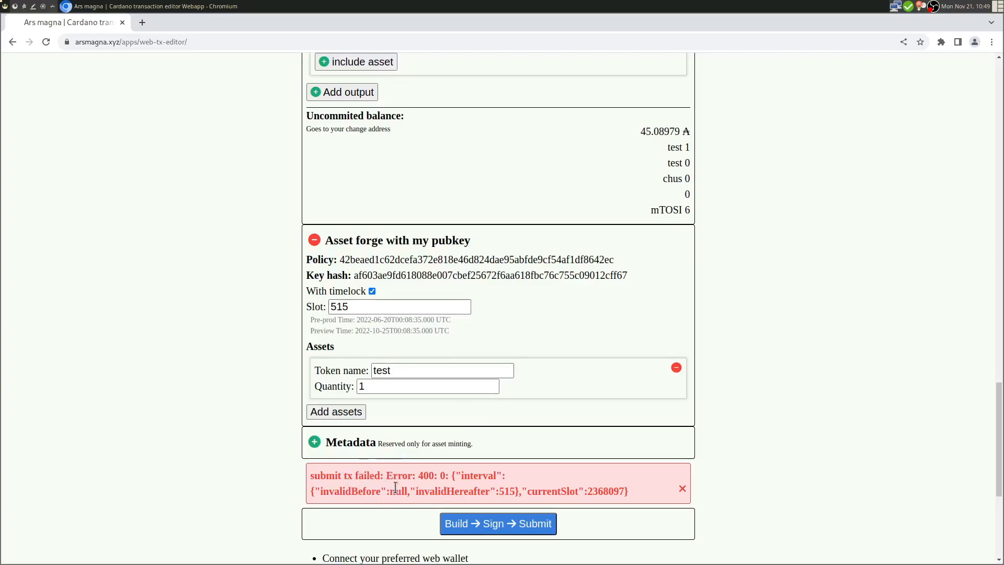
# - Copy the current slot 2368097 from the failed-submission error
pyautogui.moveTo(465, 475); pyautogui.dragTo(497, 474)
pyautogui.click(356, 493)
pyautogui.moveTo(416, 492); pyautogui.dragTo(621, 492)
pyautogui.click(517, 491)
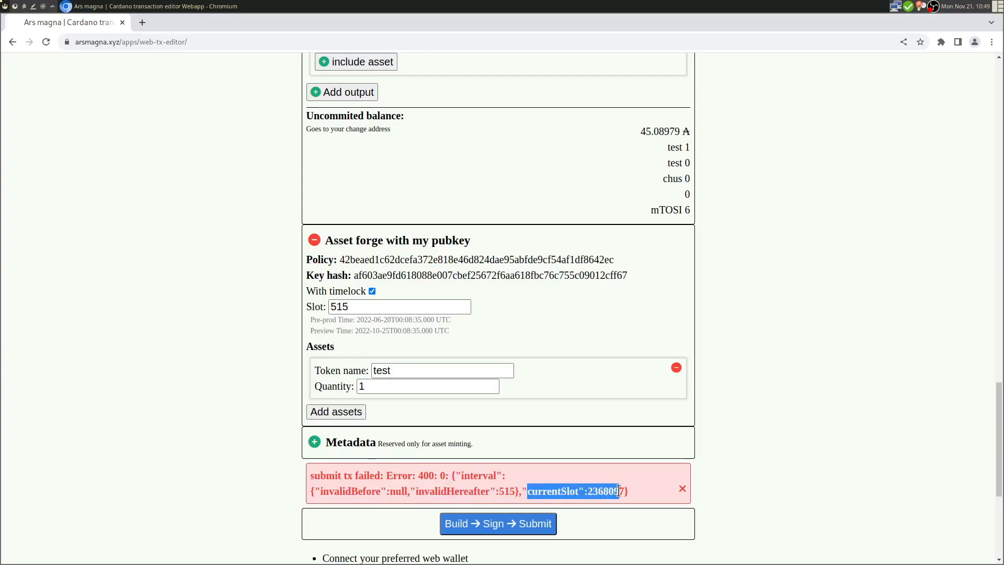
pyautogui.click(617, 493)
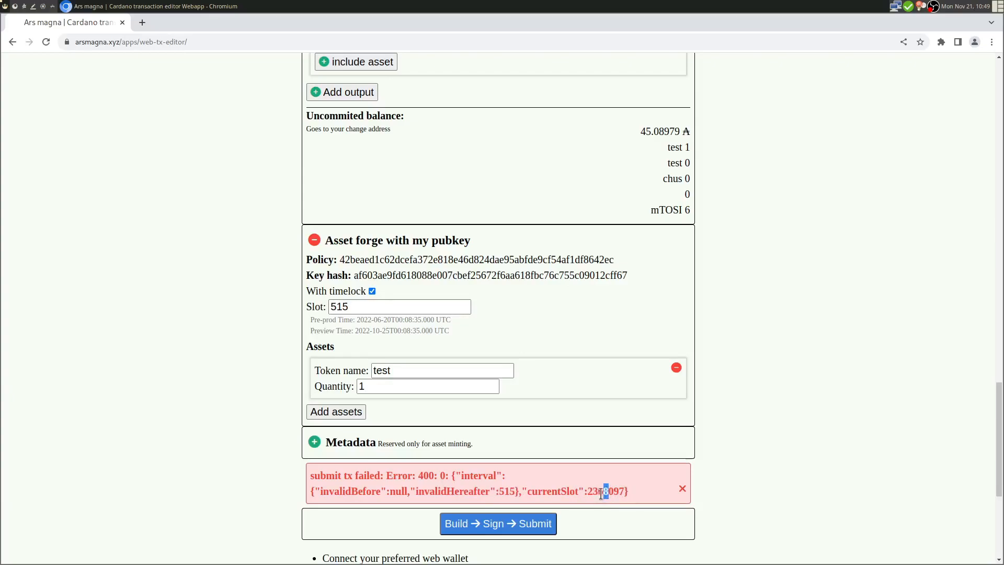
pyautogui.tripleClick(596, 493)
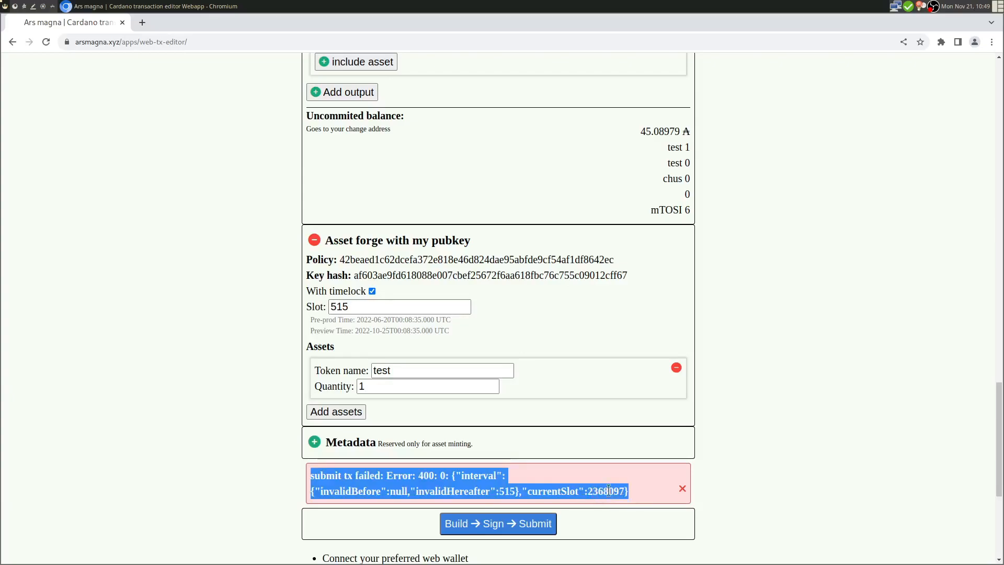
pyautogui.click(595, 493)
pyautogui.moveTo(587, 491); pyautogui.dragTo(623, 489)
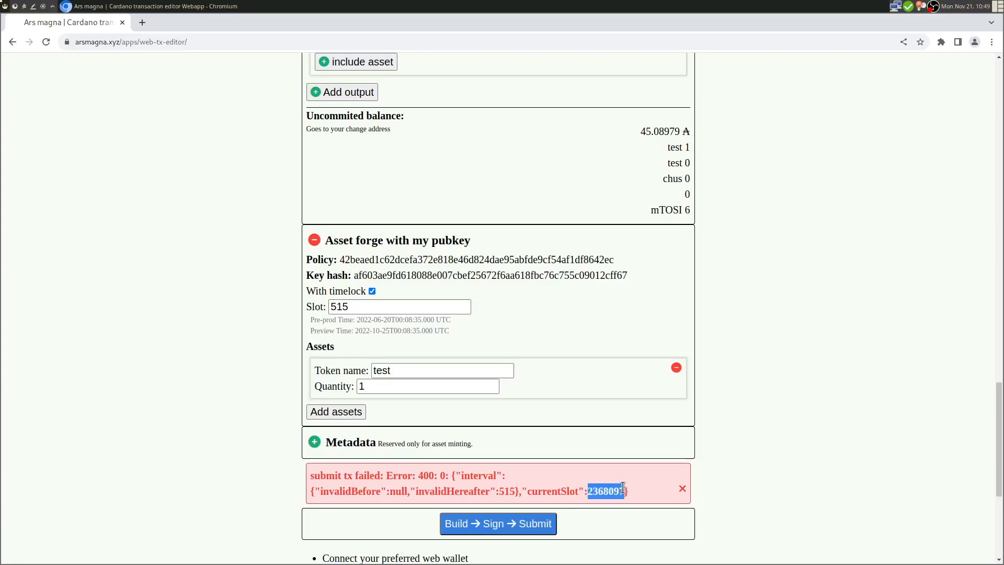
pyautogui.hotkey('ctrl', 'c')
# - Replace slot 515 with 2368097, check the 2022-11-21 preview time, and dismiss the error
pyautogui.moveTo(351, 307); pyautogui.dragTo(300, 303)
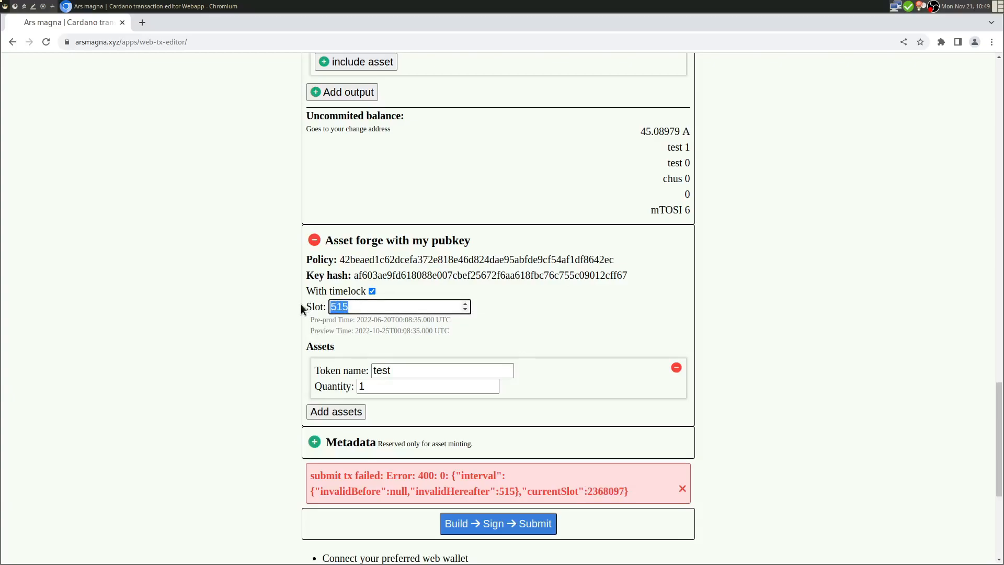
pyautogui.hotkey('ctrl', 'v')
pyautogui.press('Tab')
pyautogui.click(375, 330)
pyautogui.moveTo(375, 330); pyautogui.dragTo(413, 334)
pyautogui.click(422, 334)
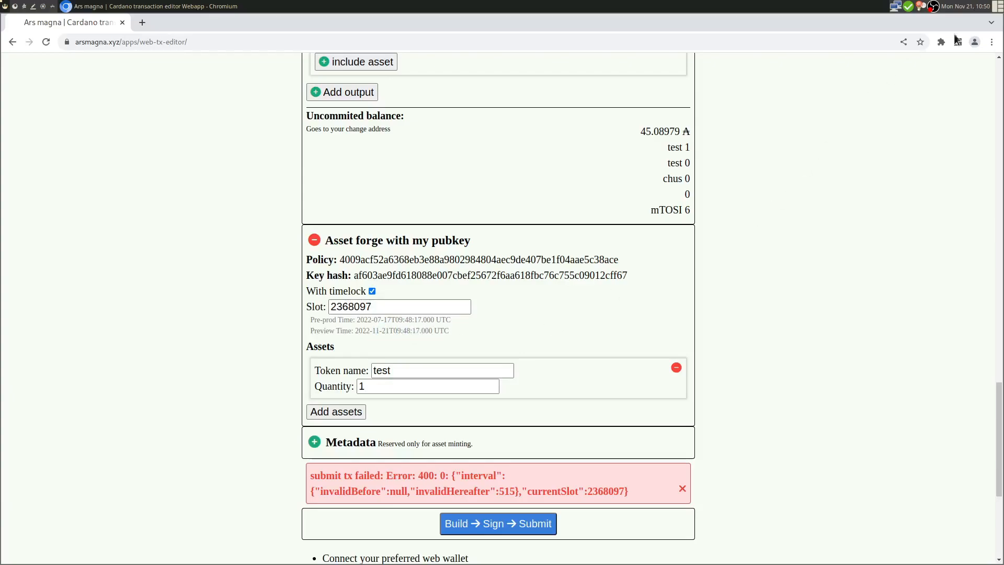
pyautogui.click(683, 488)
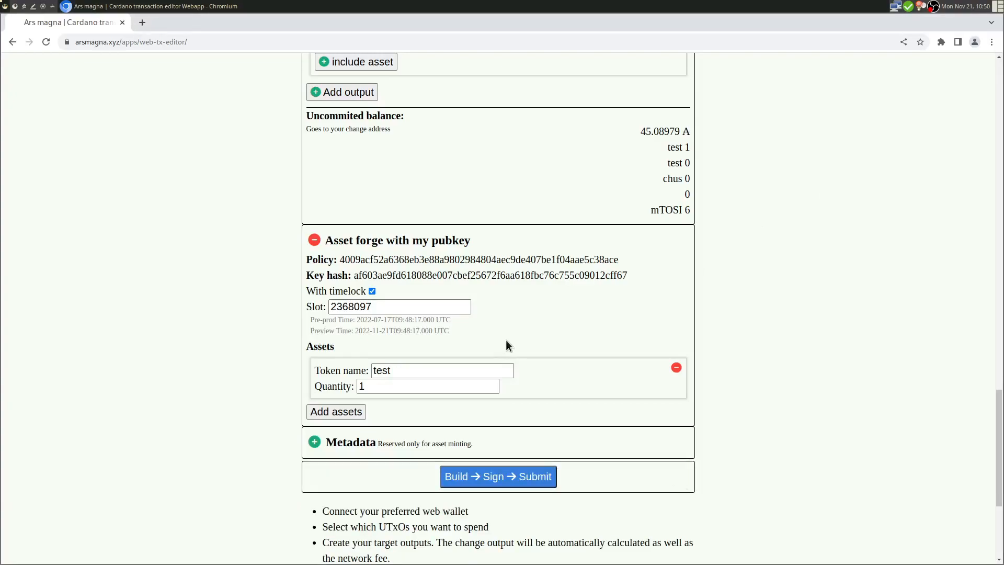
# - Change the slot to 2369097, giving a 2022-11-21T10:04:57 UTC preview time
pyautogui.moveTo(353, 305); pyautogui.dragTo(351, 306)
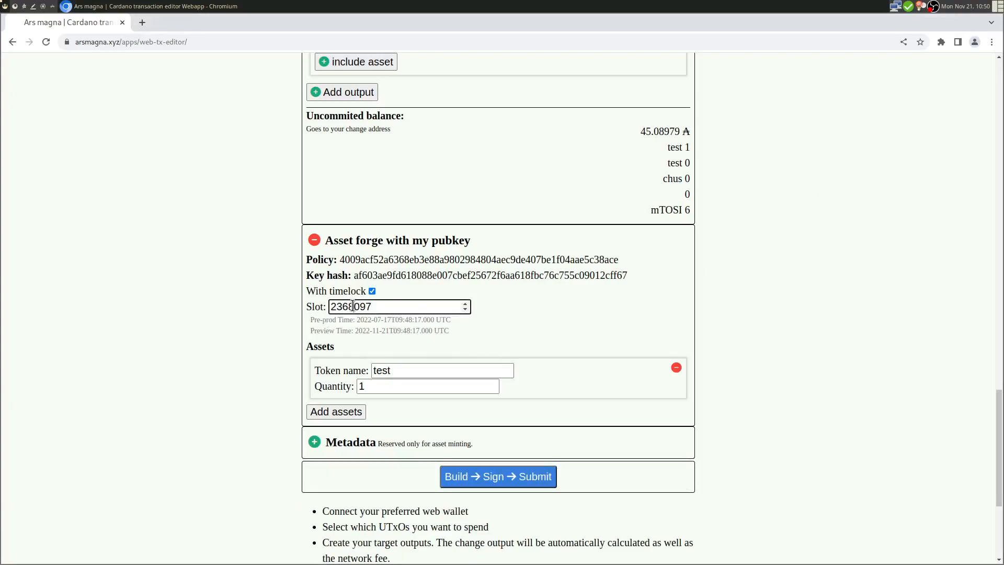
pyautogui.write('9')
pyautogui.click(407, 287)
pyautogui.moveTo(425, 331); pyautogui.dragTo(401, 331)
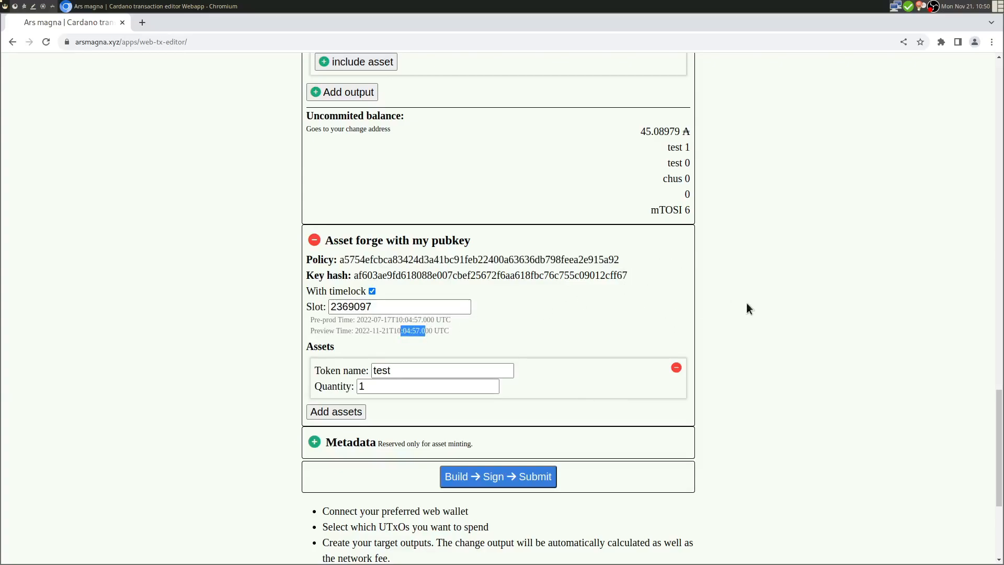
pyautogui.click(673, 339)
pyautogui.scroll(3, 672, 344)
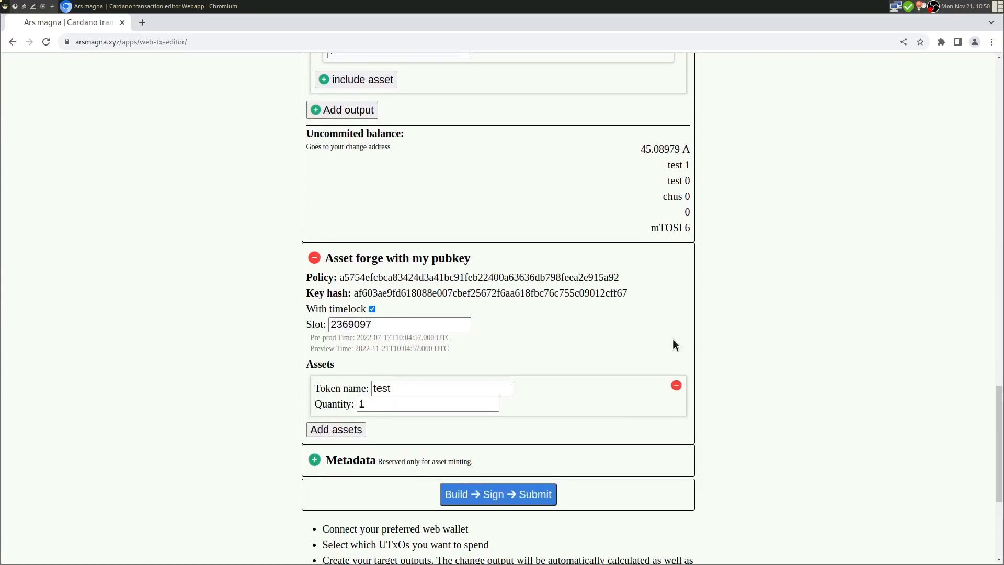
pyautogui.scroll(-4, 672, 345)
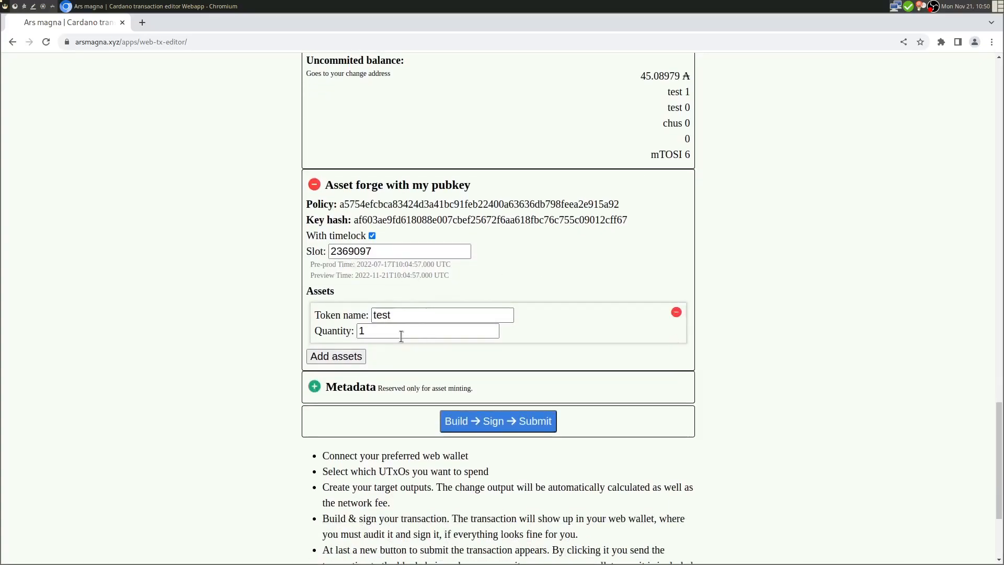
# - Rename the test token to sunny with a mint quantity of 60
pyautogui.doubleClick(396, 316)
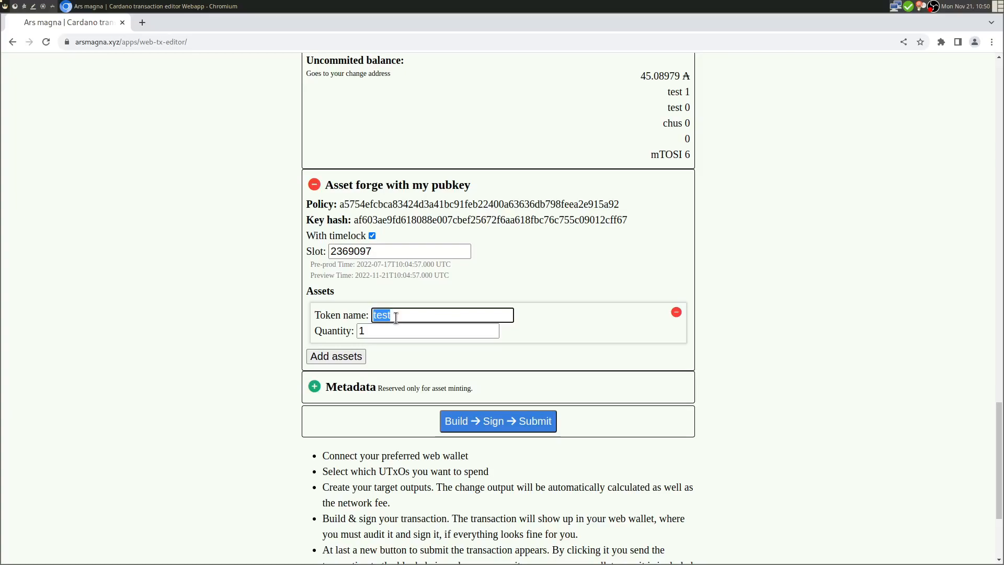
pyautogui.write('sunny')
pyautogui.click(337, 332)
pyautogui.write('60')
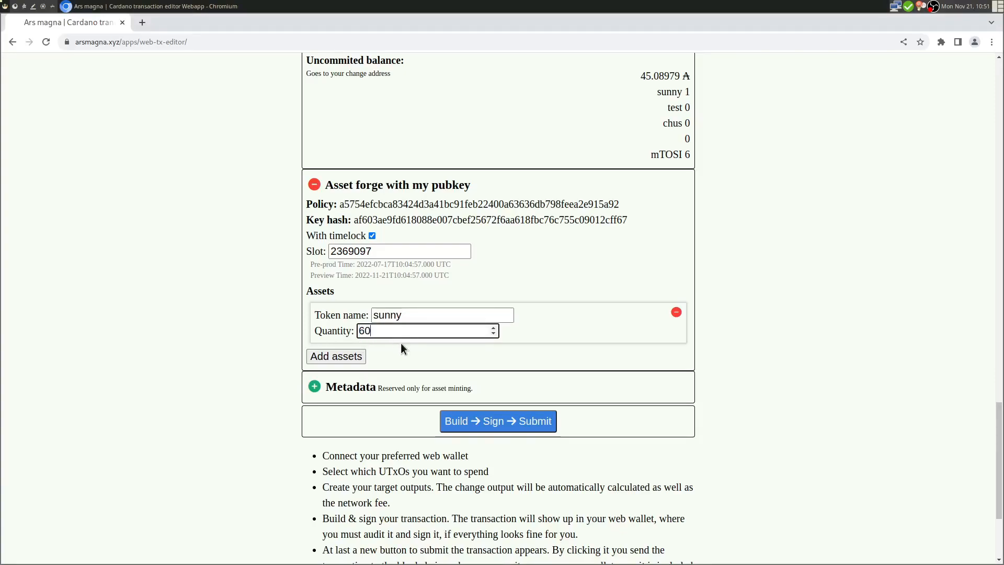
# - Add a second mint row for the shady token with quantity 30
pyautogui.click(337, 356)
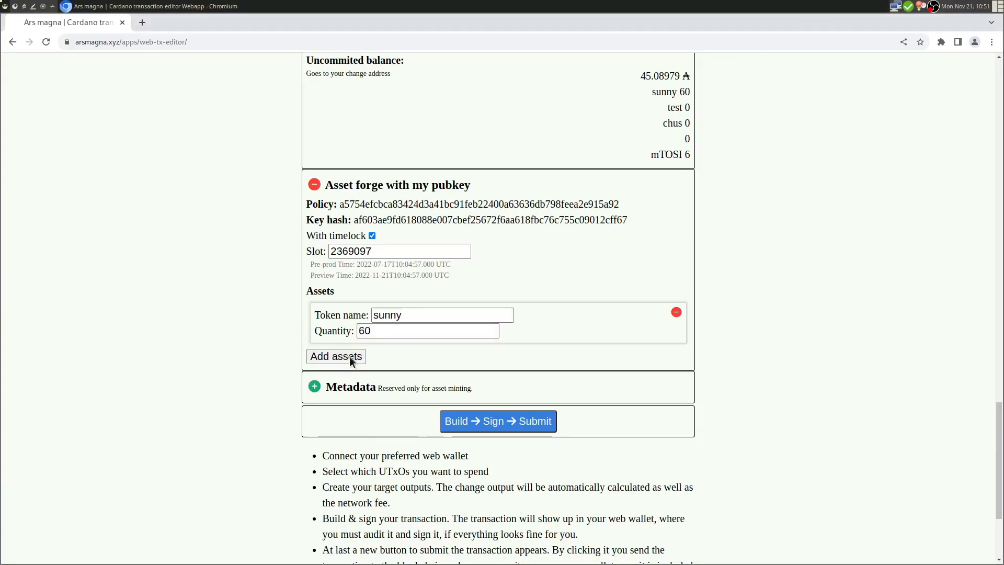
pyautogui.click(413, 375)
pyautogui.write('Sh')
pyautogui.press('BackSpace')
pyautogui.press('BackSpace')
pyautogui.write('shady')
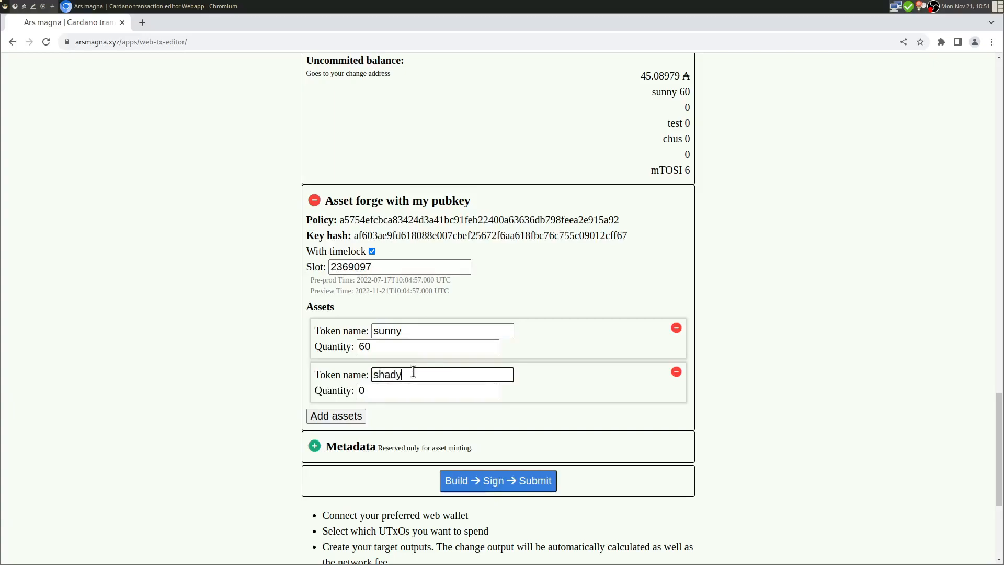
pyautogui.click(333, 391)
pyautogui.write('30')
# - Add a third mint row for the sky token with quantity 180
pyautogui.click(336, 415)
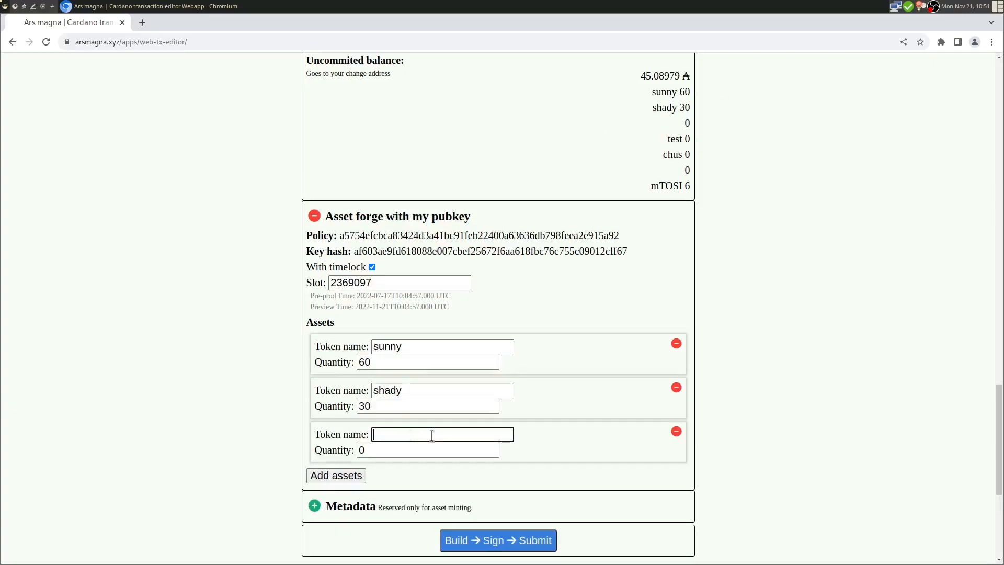
pyautogui.write('sky')
pyautogui.doubleClick(366, 451)
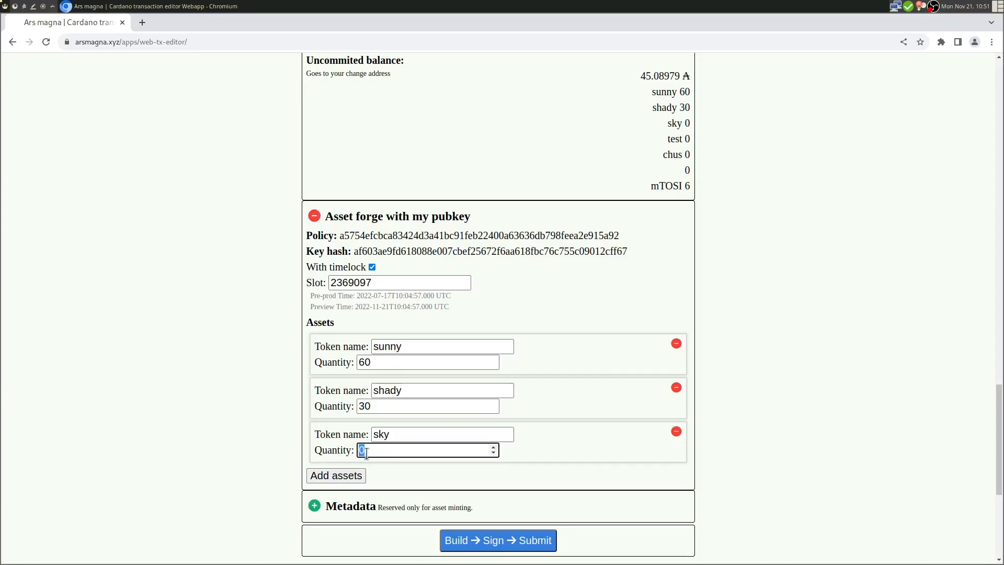
pyautogui.write('180')
pyautogui.click(54, 383)
# - Check the sunny, shady and sky balances in the uncommitted change
pyautogui.scroll(3, 210, 422)
pyautogui.moveTo(313, 203); pyautogui.dragTo(381, 203)
pyautogui.click(441, 220)
pyautogui.moveTo(654, 230); pyautogui.dragTo(670, 263)
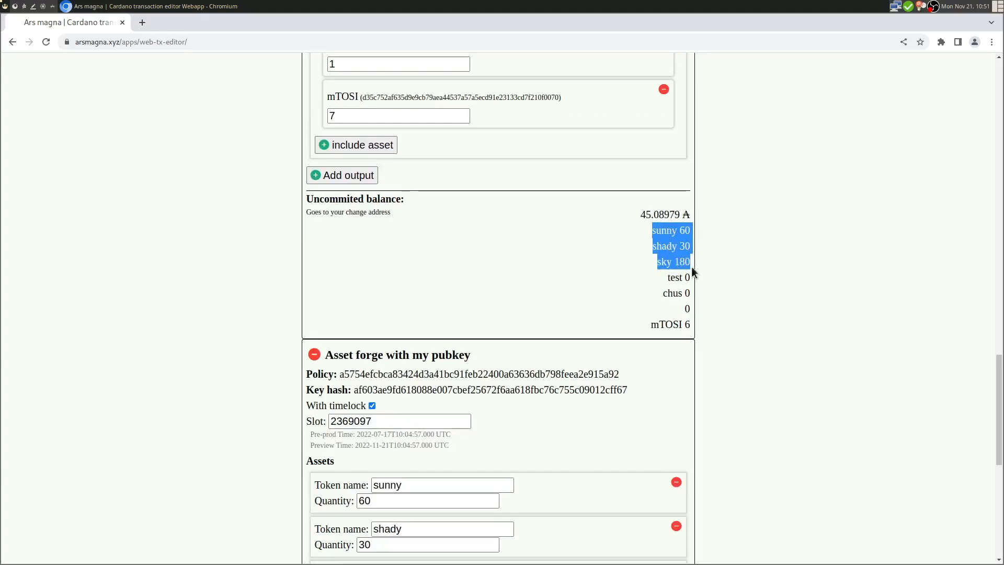
# - Replace the second output's mTOSI and 5bc740 assets with sunny, shady and sky entries
pyautogui.scroll(6, 690, 265)
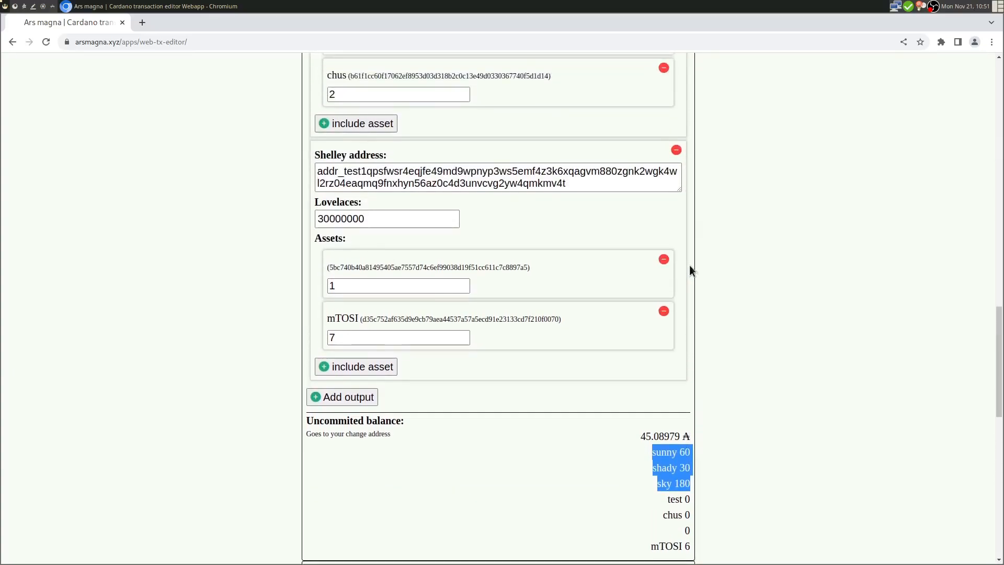
pyautogui.scroll(1, 689, 266)
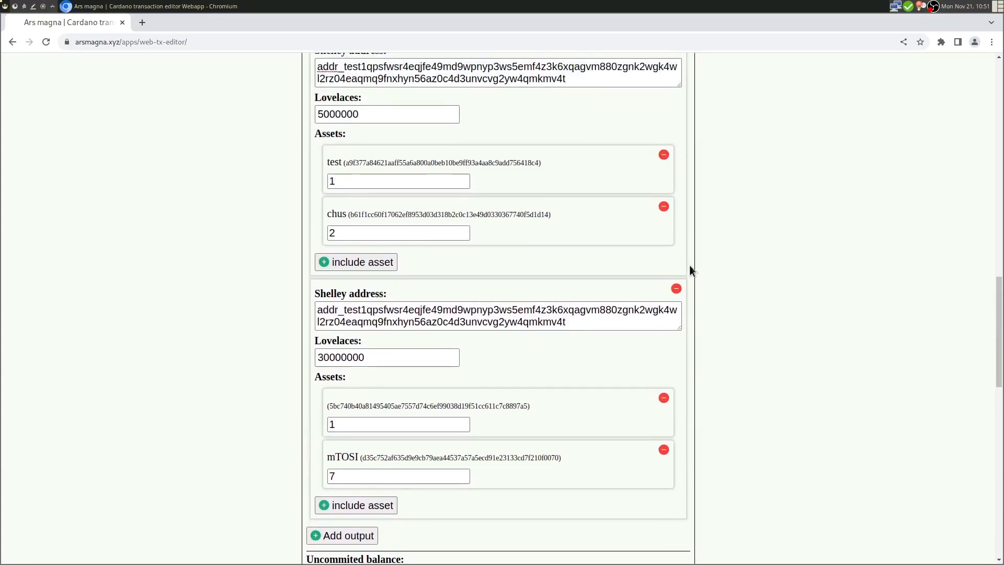
pyautogui.scroll(-4, 547, 356)
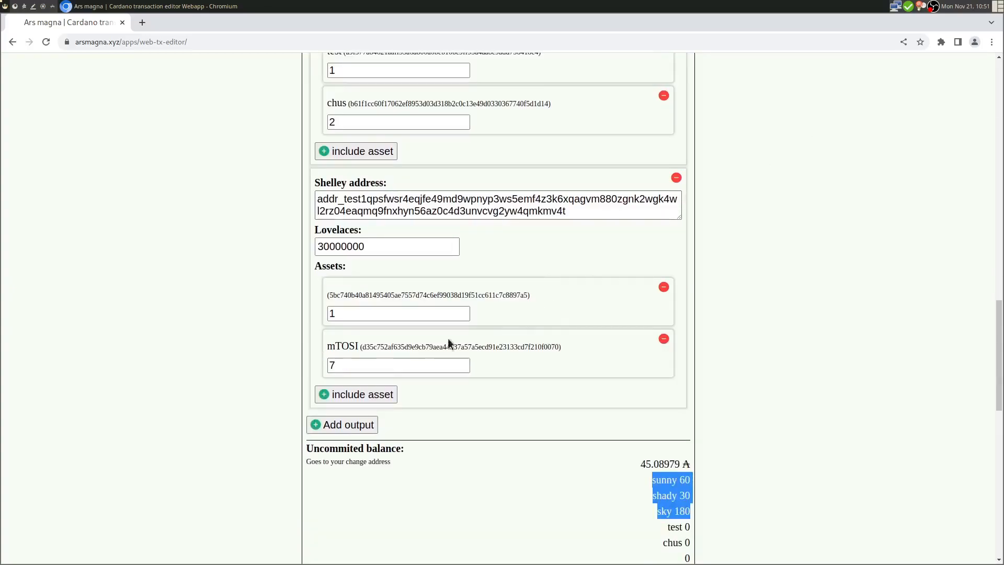
pyautogui.click(663, 339)
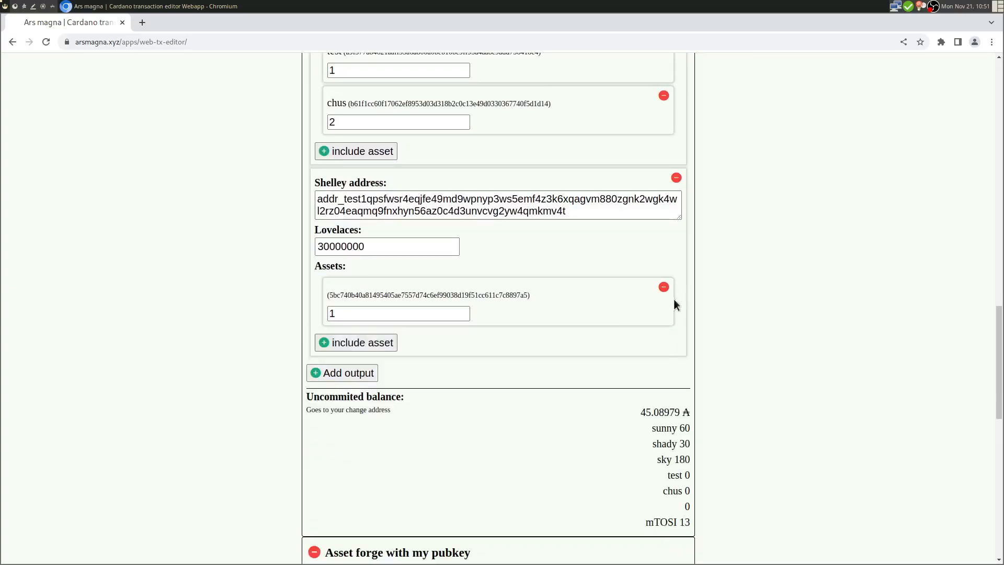
pyautogui.click(663, 288)
pyautogui.click(339, 288)
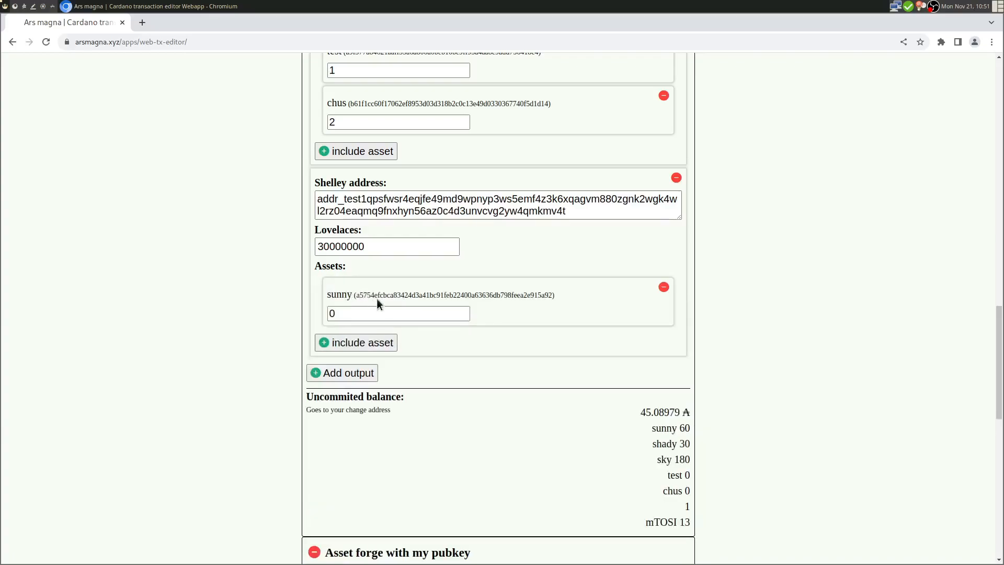
pyautogui.click(363, 343)
pyautogui.click(361, 397)
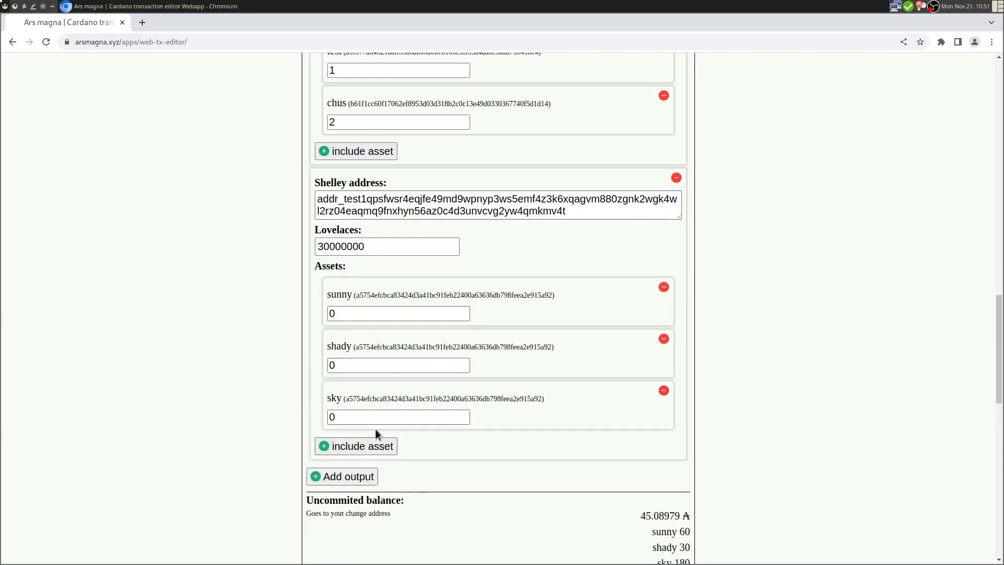
# - Reorder the second output's tokens so shady comes after sky
pyautogui.scroll(-6, 375, 429)
pyautogui.moveTo(671, 363); pyautogui.dragTo(693, 400)
pyautogui.click(733, 348)
pyautogui.click(664, 172)
pyautogui.click(362, 281)
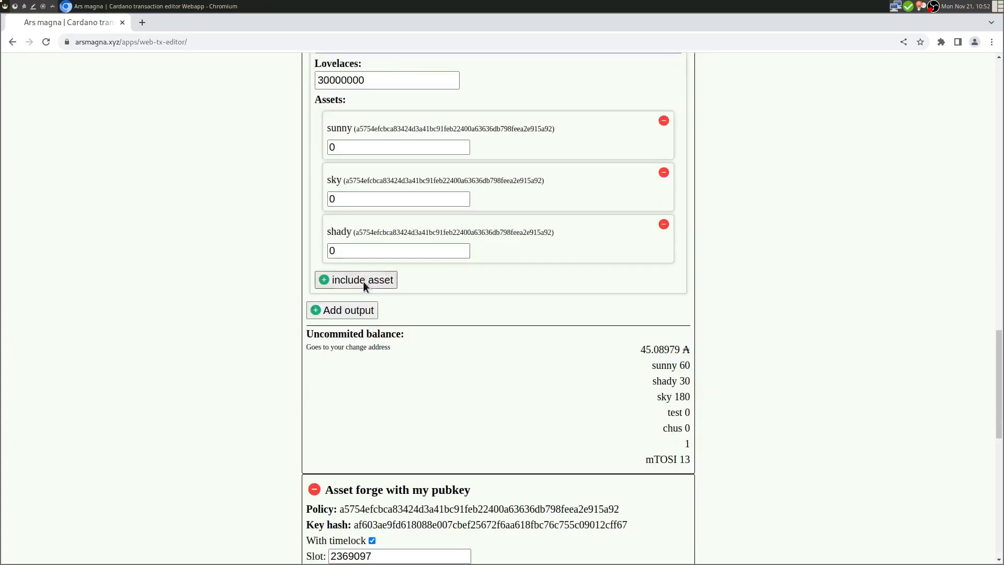
pyautogui.click(360, 284)
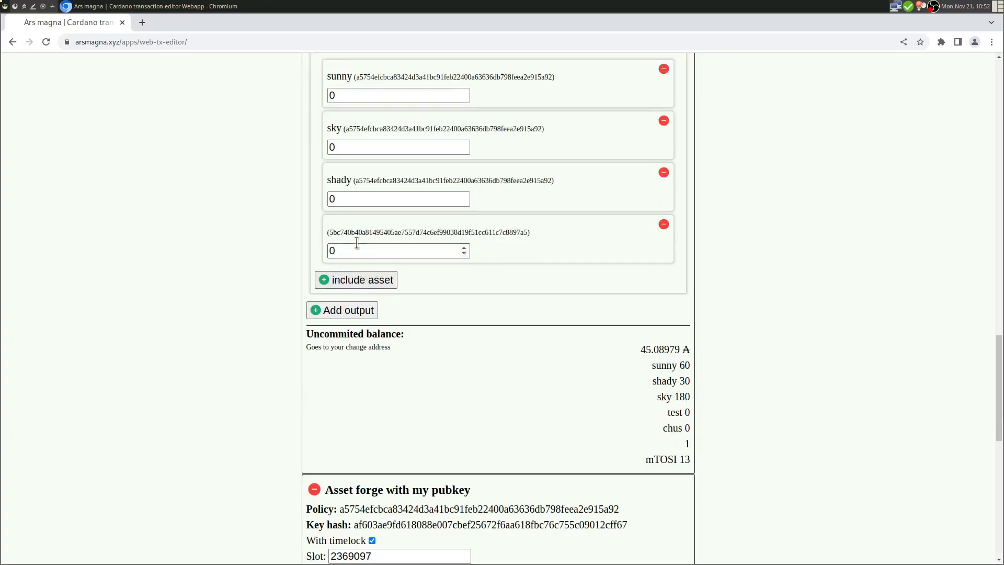
# - Remove the re-added mTOSI and 5bc740 entries and a stray empty output
pyautogui.moveTo(328, 231); pyautogui.dragTo(365, 233)
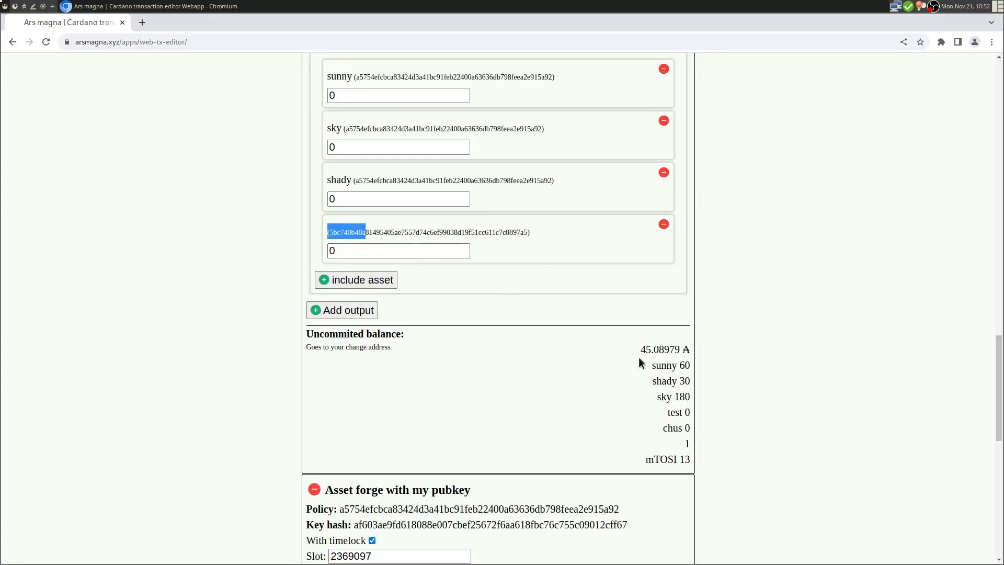
pyautogui.click(347, 279)
pyautogui.click(343, 308)
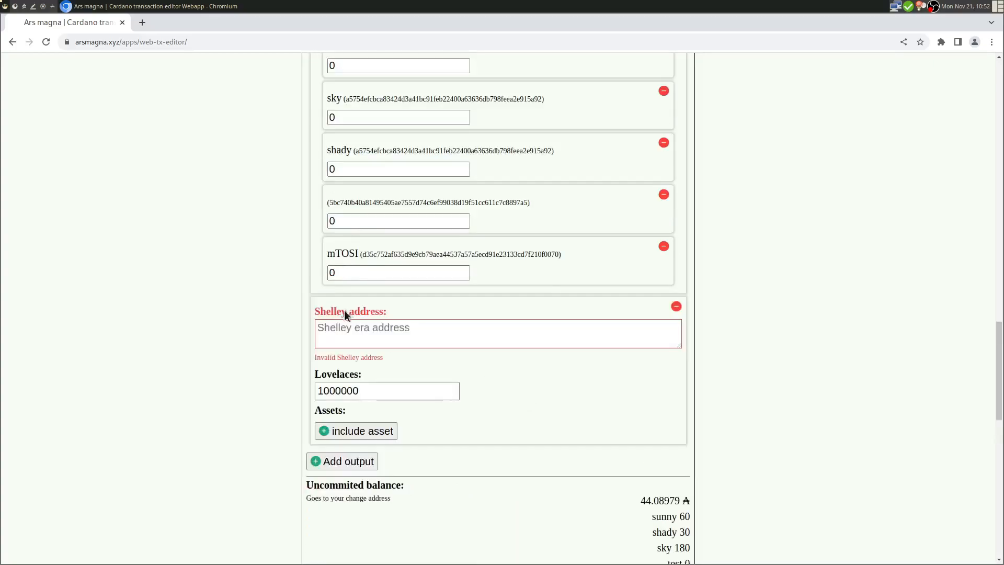
pyautogui.click(676, 306)
pyautogui.scroll(3, 696, 258)
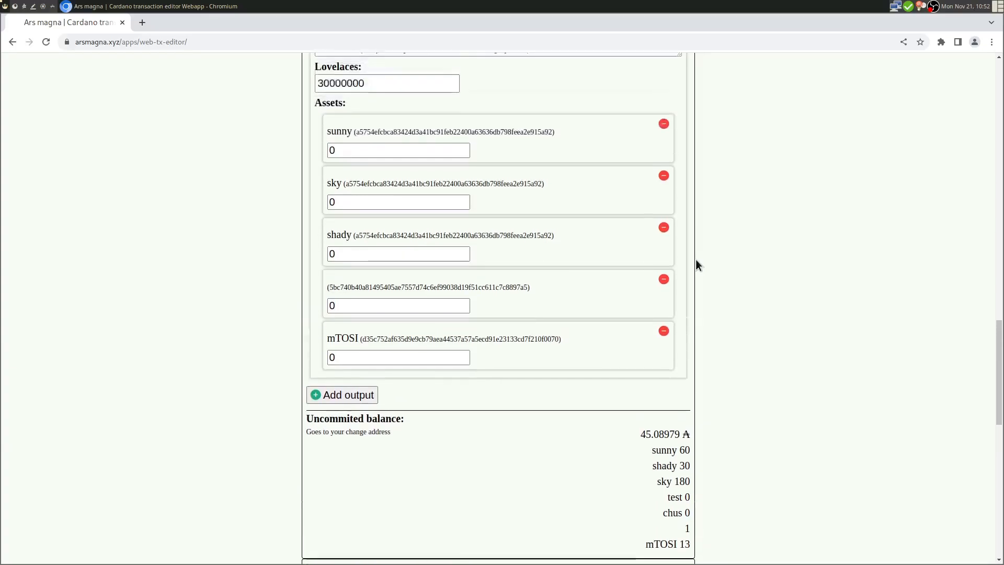
pyautogui.click(664, 333)
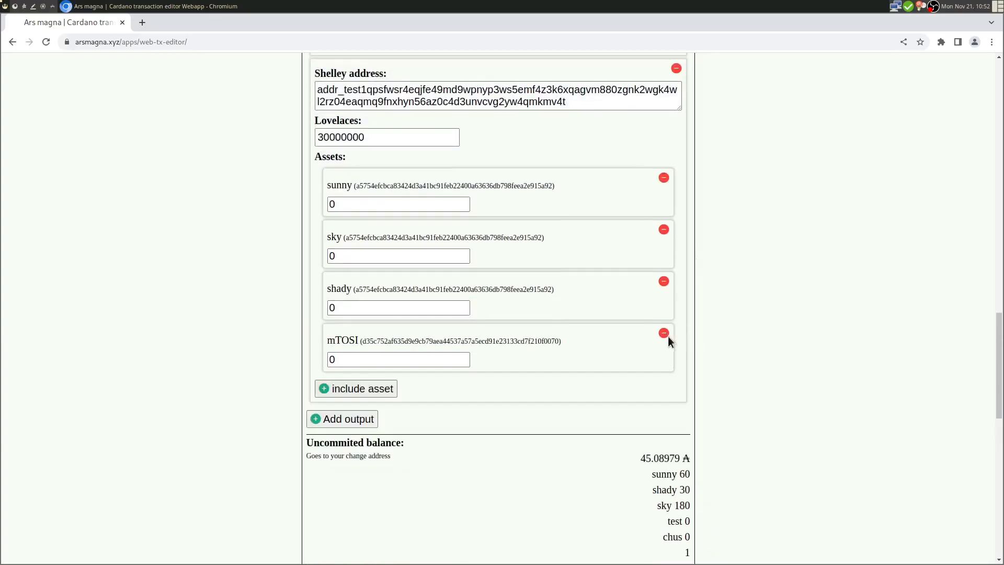
pyautogui.click(664, 334)
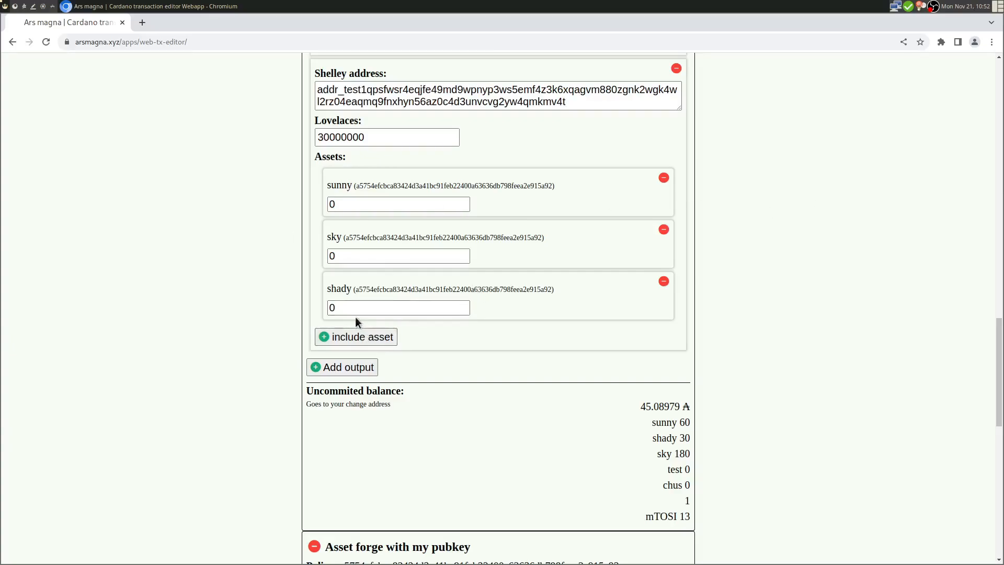
# - Set the second output's amounts to 10 sunny, 12 sky and 3 shady
pyautogui.scroll(3, 250, 261)
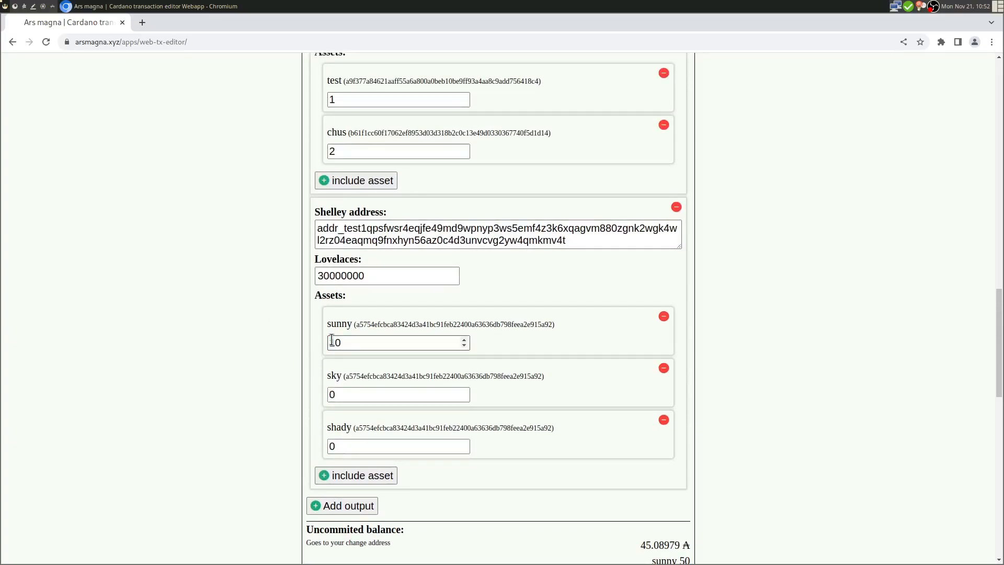
pyautogui.press('Tab')
pyautogui.write('12')
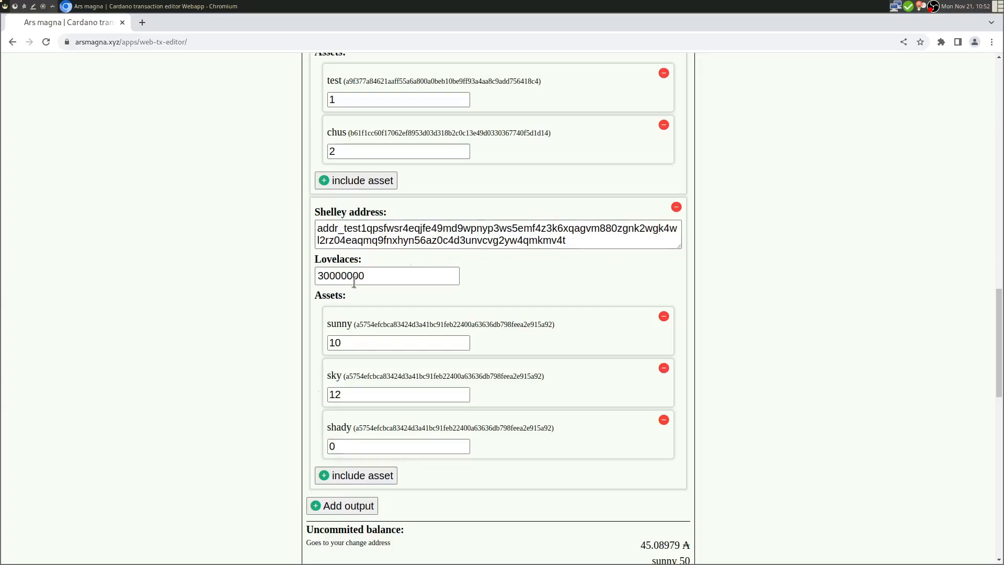
pyautogui.doubleClick(334, 446)
pyautogui.write('3')
pyautogui.moveTo(227, 434); pyautogui.dragTo(245, 420)
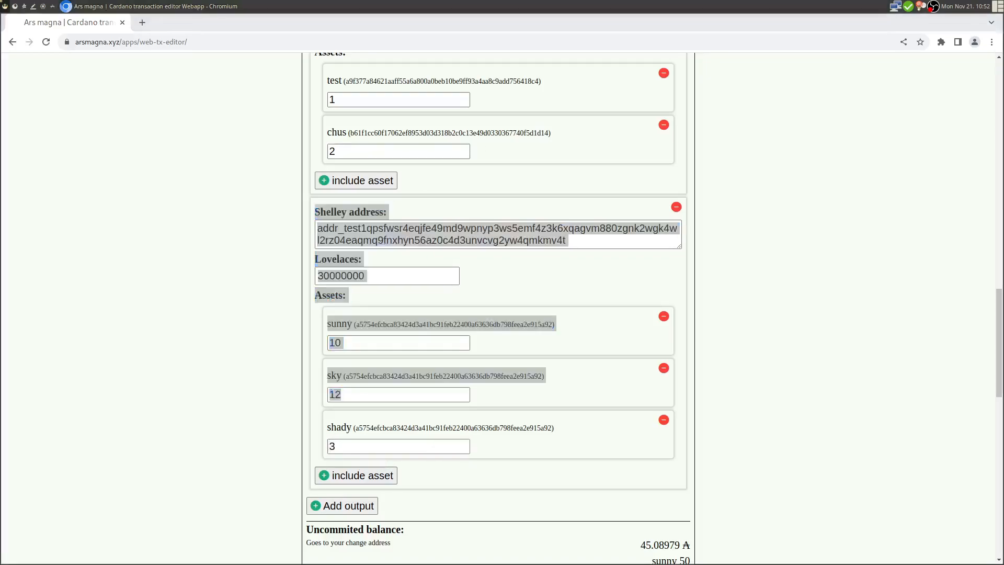
pyautogui.scroll(-5, 759, 294)
pyautogui.click(293, 336)
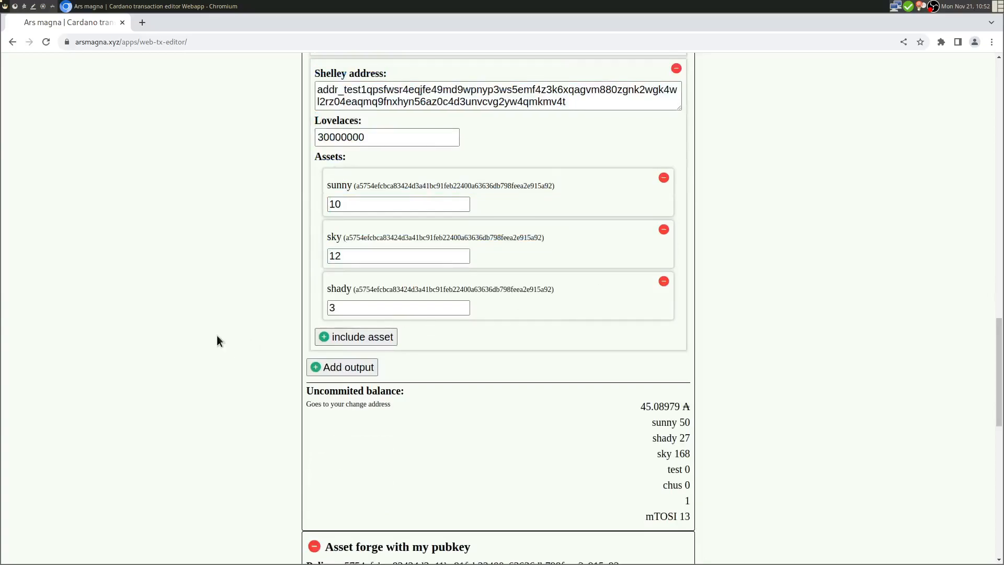
pyautogui.scroll(-15, 218, 336)
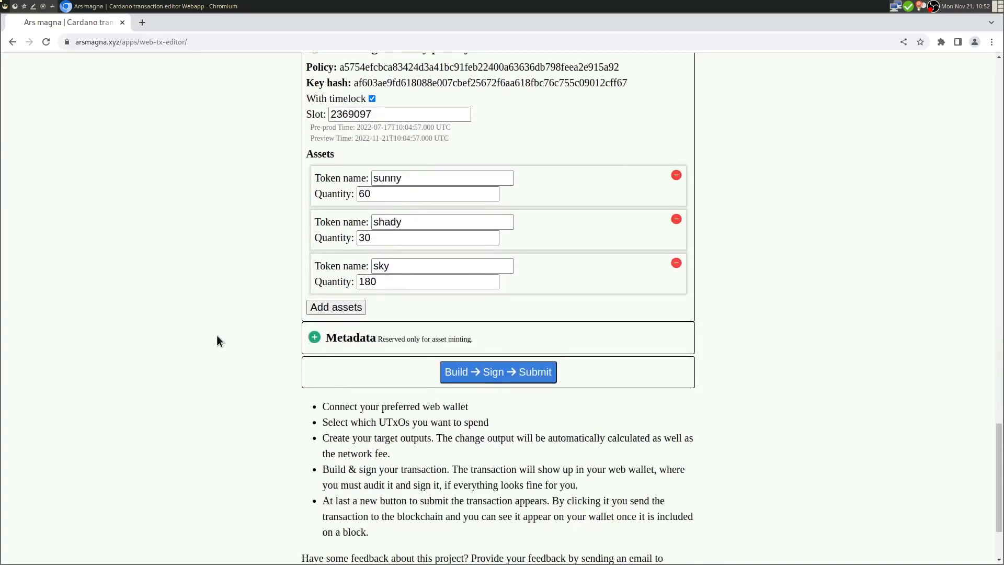
# - Expand the NFT Metadata (721) section and check the sunny, shady and sky entries
pyautogui.click(354, 339)
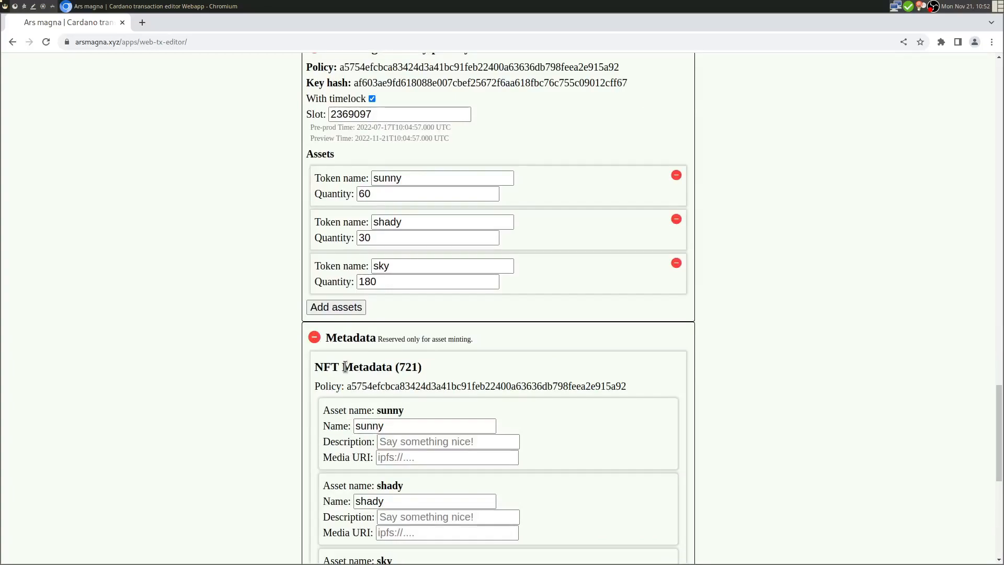
pyautogui.moveTo(345, 366); pyautogui.dragTo(413, 367)
pyautogui.click(428, 370)
pyautogui.scroll(-2, 408, 381)
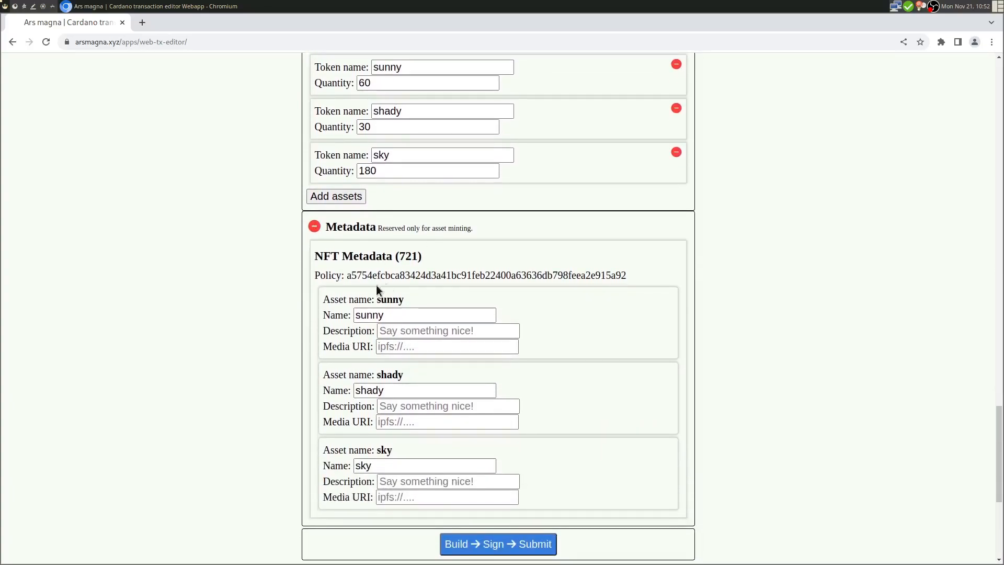
pyautogui.moveTo(399, 256); pyautogui.dragTo(416, 257)
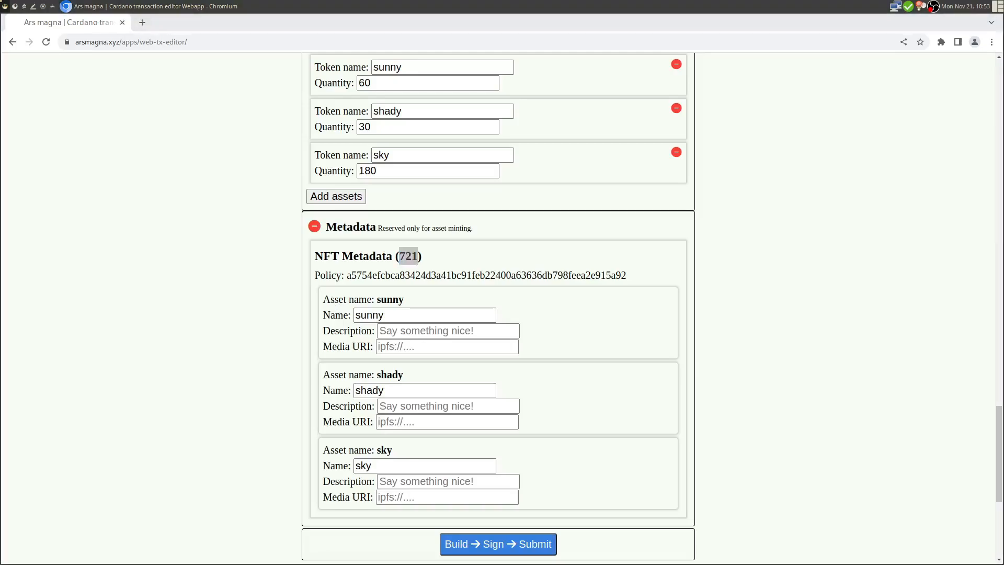
pyautogui.moveTo(382, 171); pyautogui.dragTo(341, 170)
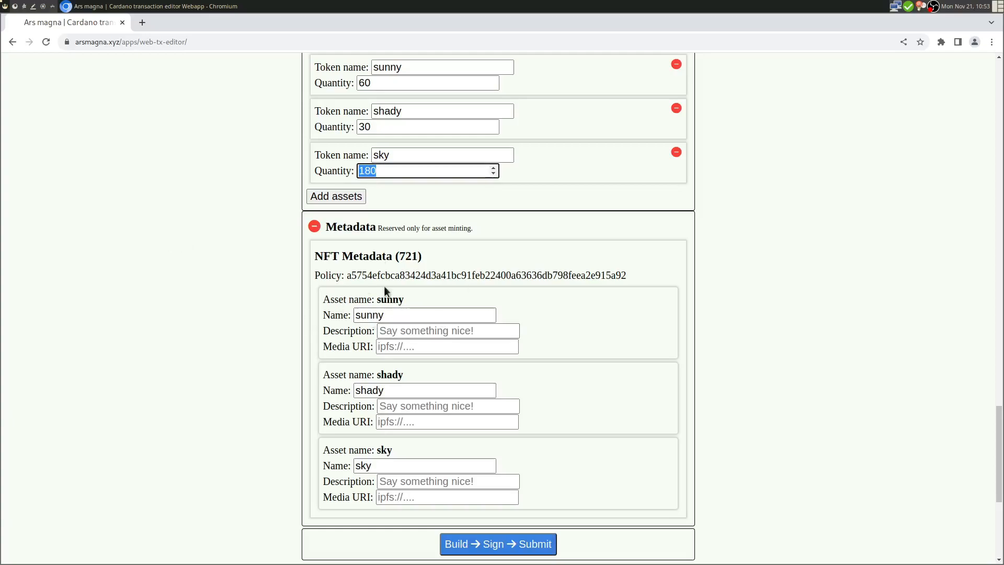
pyautogui.moveTo(332, 300); pyautogui.dragTo(394, 300)
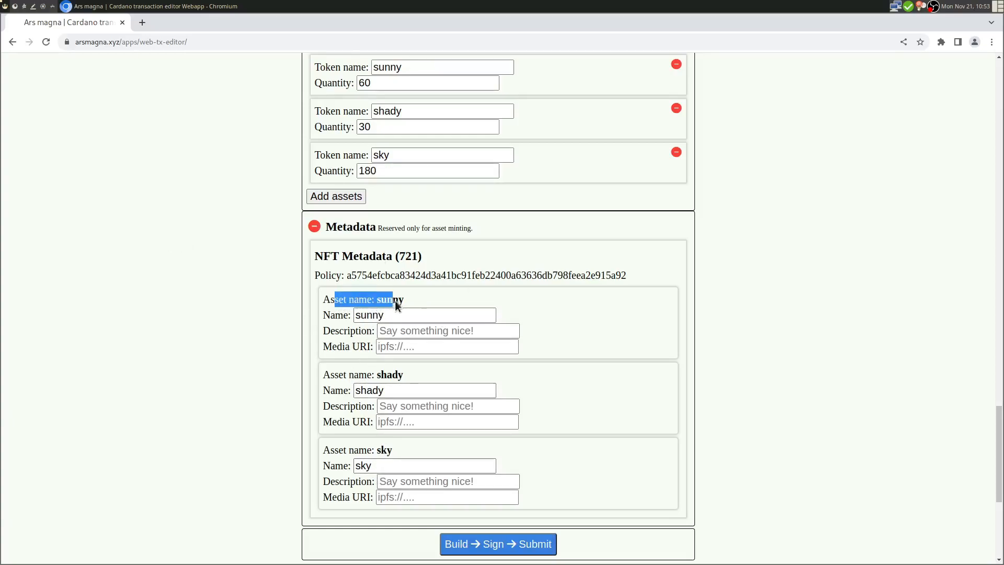
pyautogui.moveTo(330, 374); pyautogui.dragTo(387, 376)
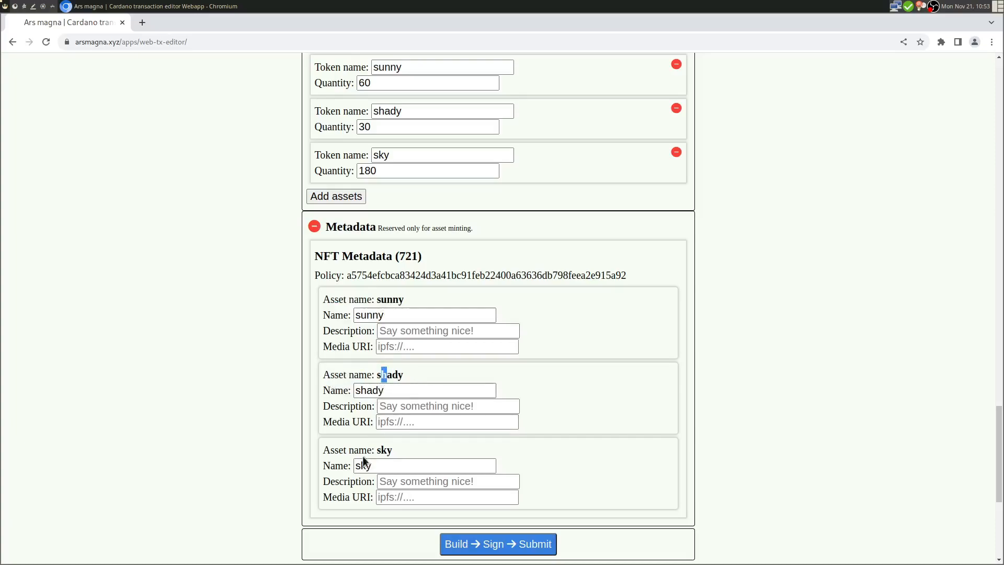
pyautogui.moveTo(359, 451); pyautogui.dragTo(393, 452)
pyautogui.click(348, 468)
pyautogui.scroll(-4, 357, 318)
# - Enter the description 'Pyramid tokens by arsmagna.xyz' for sunny, shady and sky
pyautogui.click(429, 215)
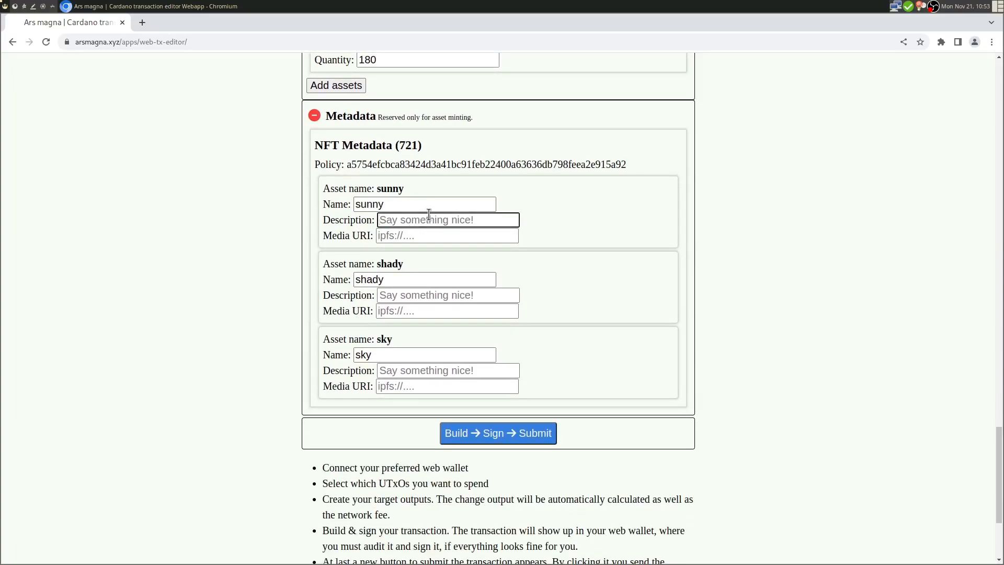
pyautogui.write('Pyramid tokens b')
pyautogui.write('y arsmagna')
pyautogui.write('.xyz')
pyautogui.hotkey('ctrl', 'a')
pyautogui.hotkey('ctrl', 'c')
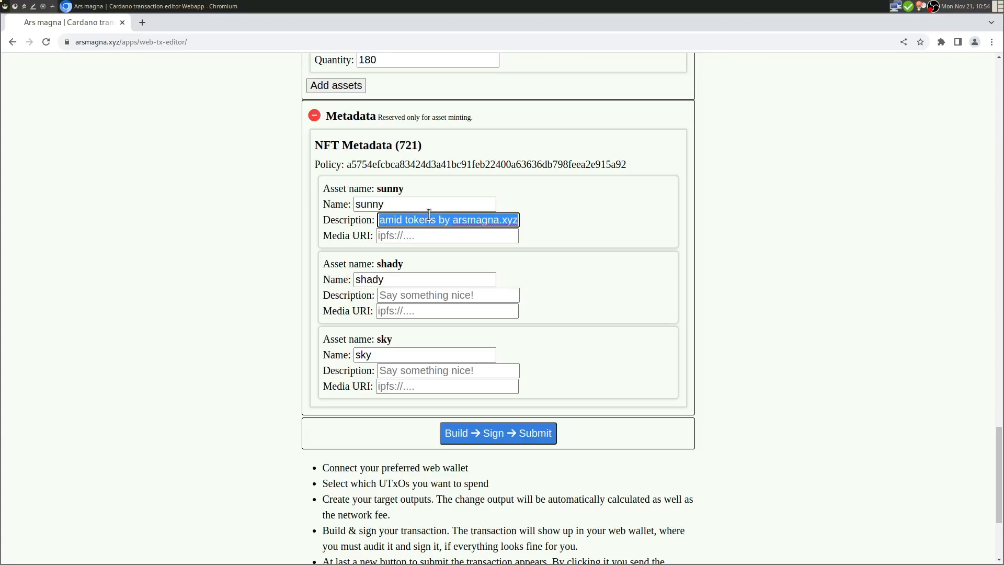
pyautogui.click(471, 294)
pyautogui.hotkey('ctrl', 'v')
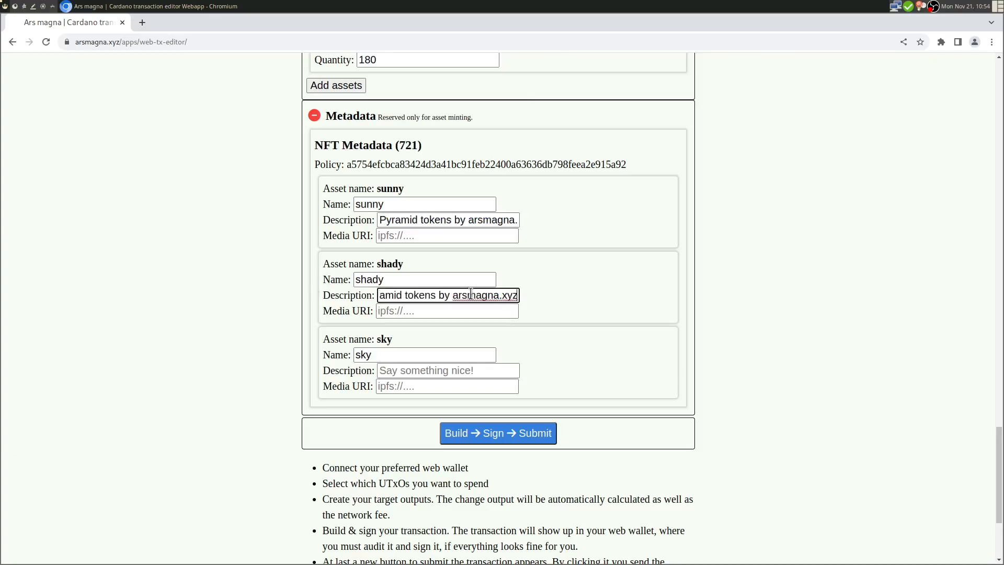
pyautogui.click(438, 371)
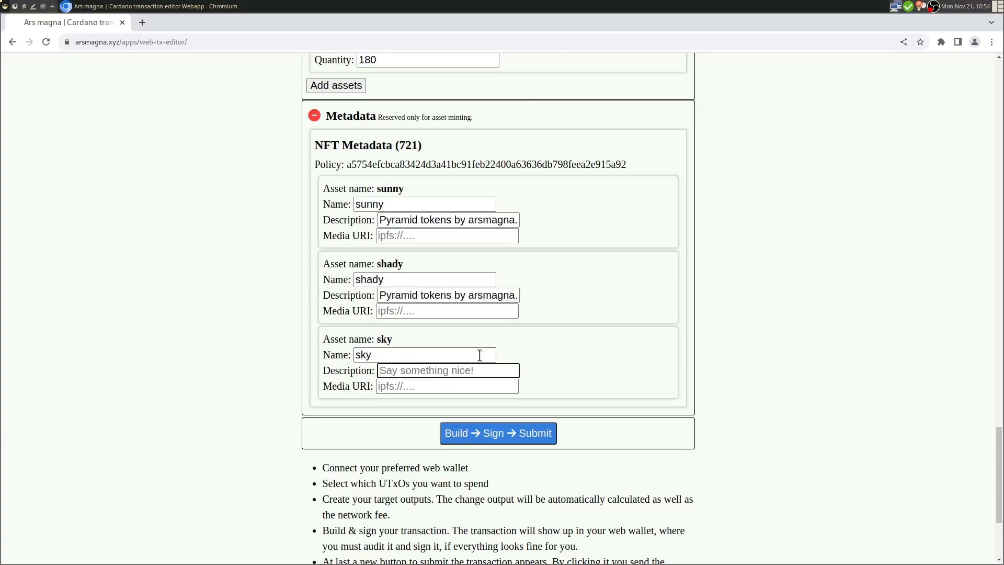
pyautogui.hotkey('ctrl', 'v')
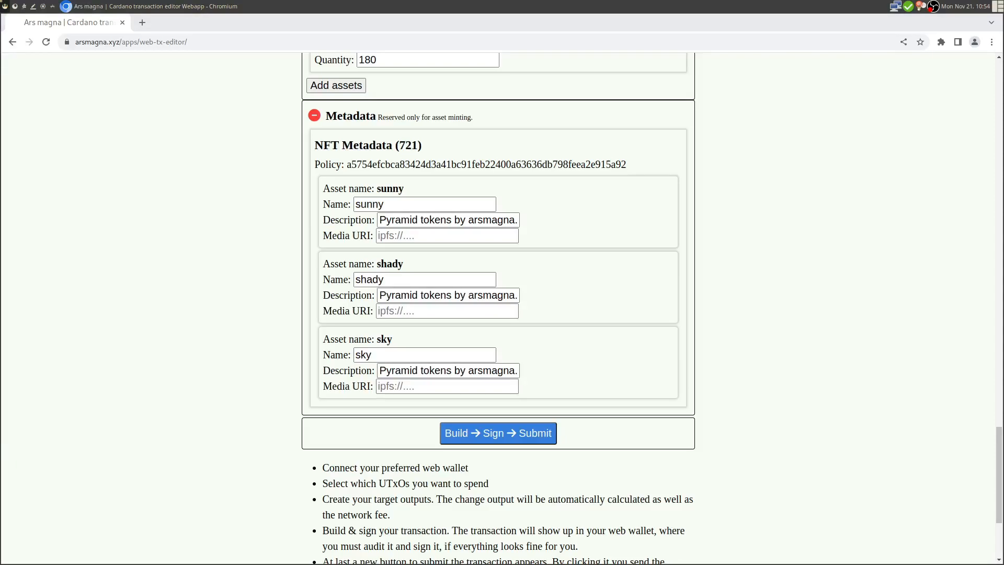
# - Paste the same ipfs:// address into the Media URI of sunny, shady and sky
pyautogui.click(417, 239)
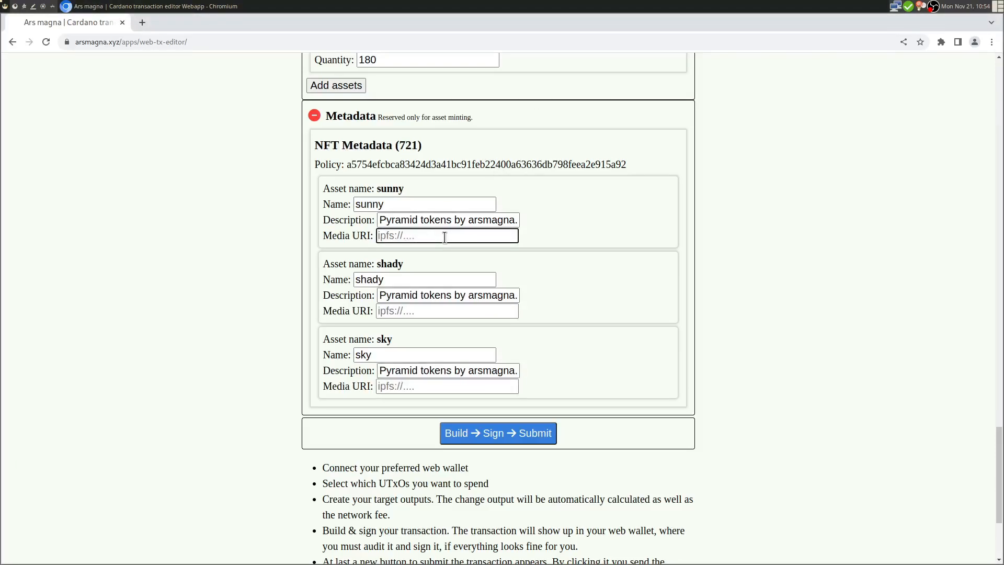
pyautogui.hotkey('ctrl', 'v')
pyautogui.press('Tab')
pyautogui.press('Tab')
pyautogui.press('Tab')
pyautogui.hotkey('ctrl', 'v')
pyautogui.press('Tab')
pyautogui.press('Tab')
pyautogui.press('Tab')
pyautogui.hotkey('ctrl', 'v')
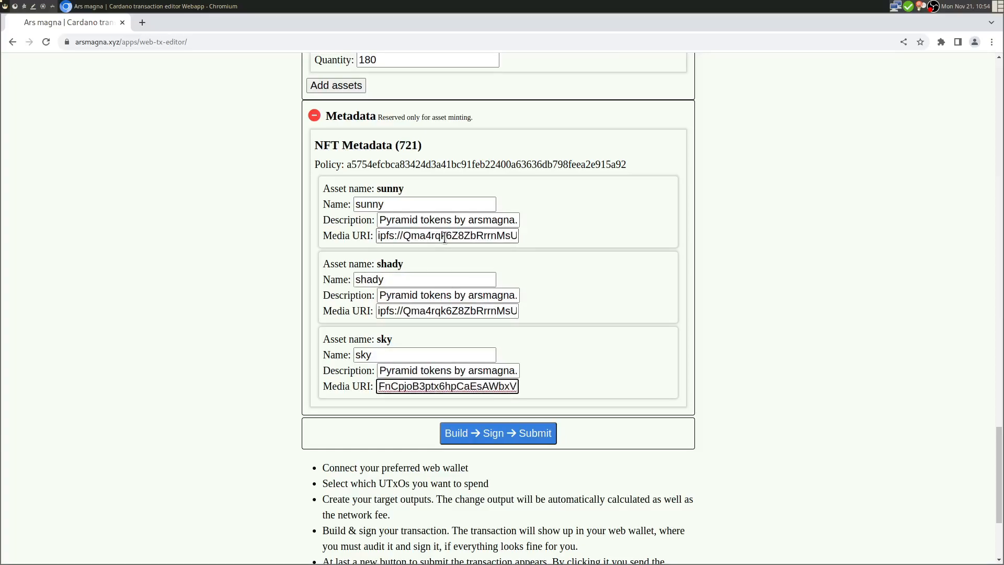
pyautogui.click(247, 288)
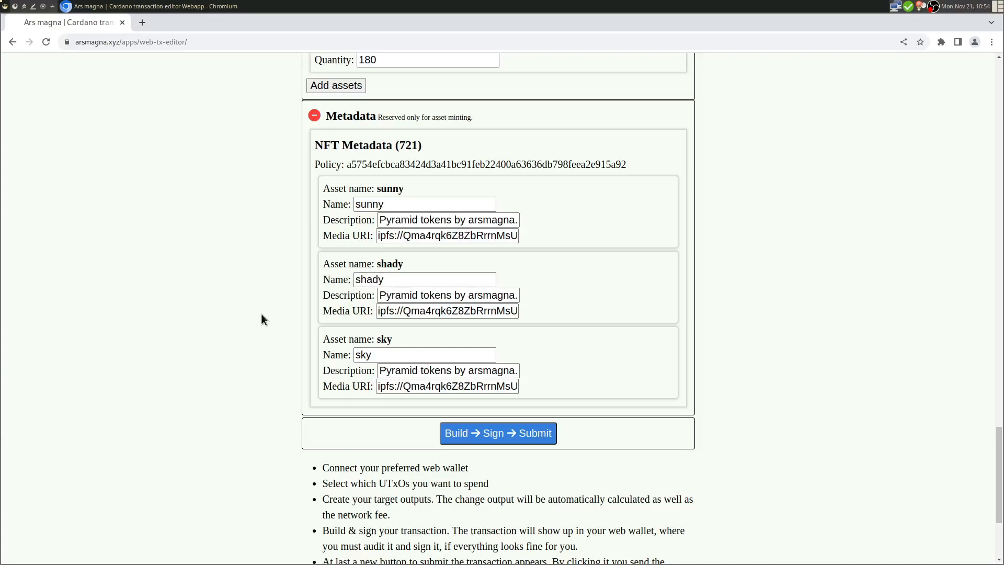
# - Review the minted assets, adding and then removing an extra fourth token row
pyautogui.scroll(3, 262, 314)
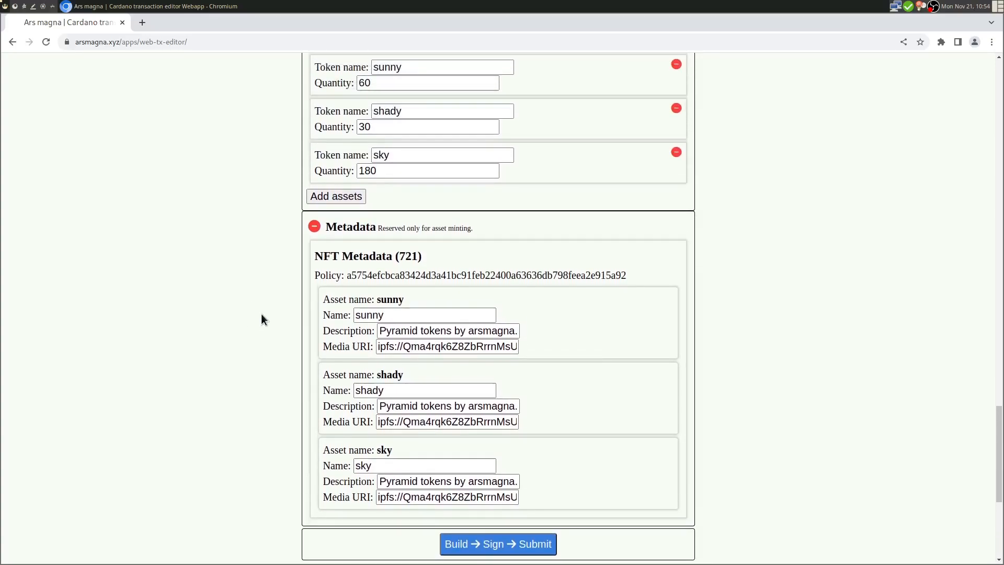
pyautogui.scroll(1, 262, 315)
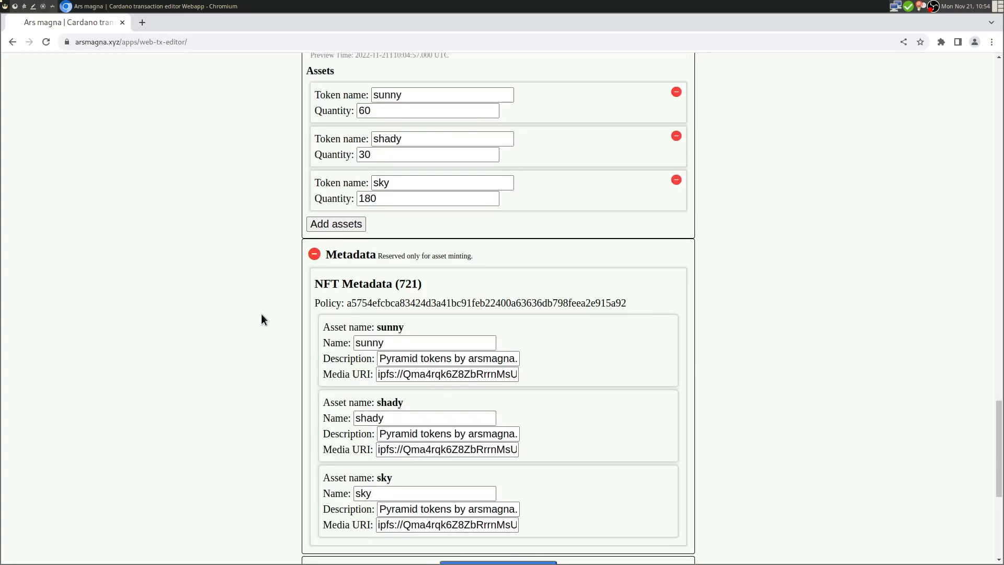
pyautogui.scroll(2, 261, 320)
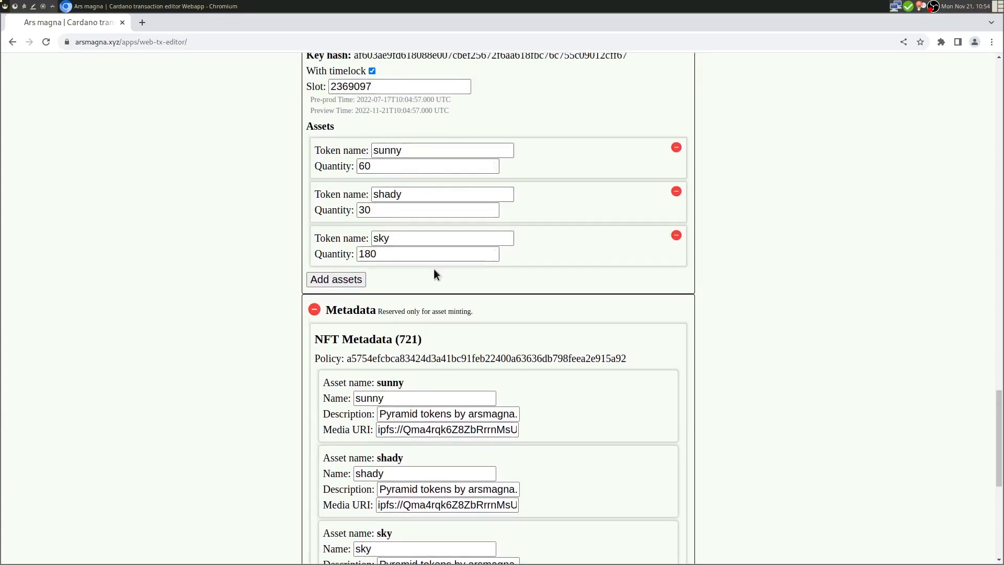
pyautogui.scroll(-7, 434, 268)
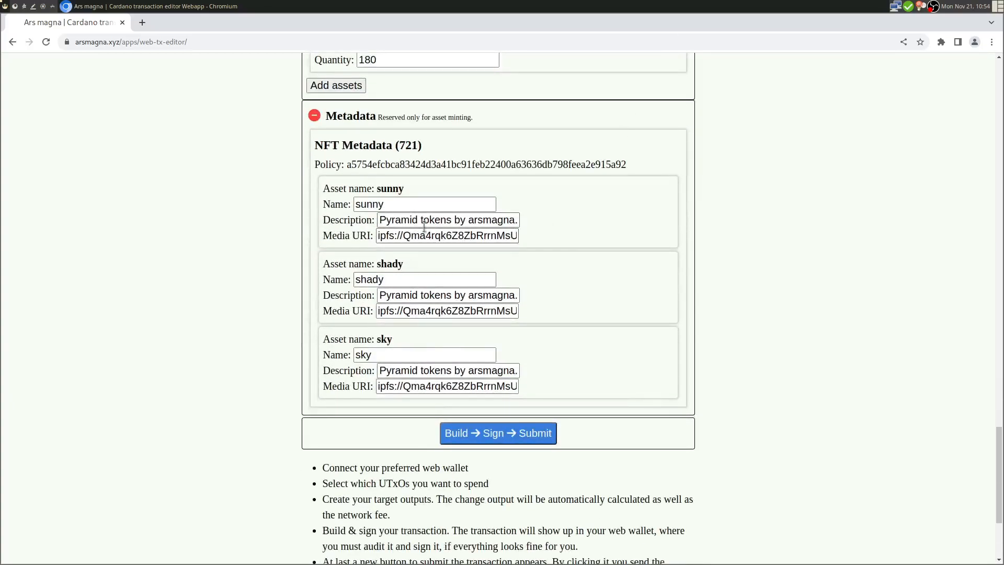
pyautogui.scroll(8, 486, 330)
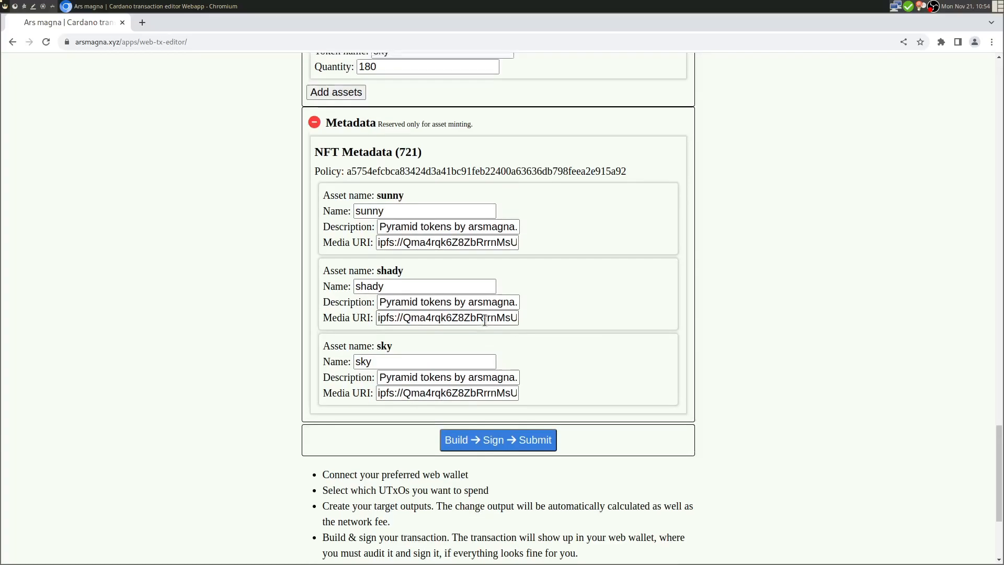
pyautogui.scroll(2, 484, 324)
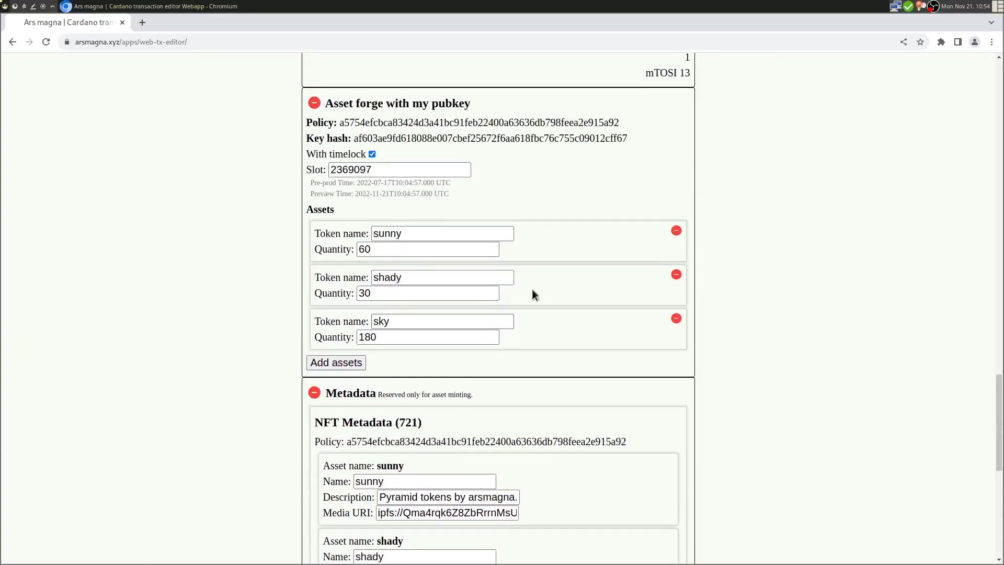
pyautogui.click(338, 363)
pyautogui.click(493, 378)
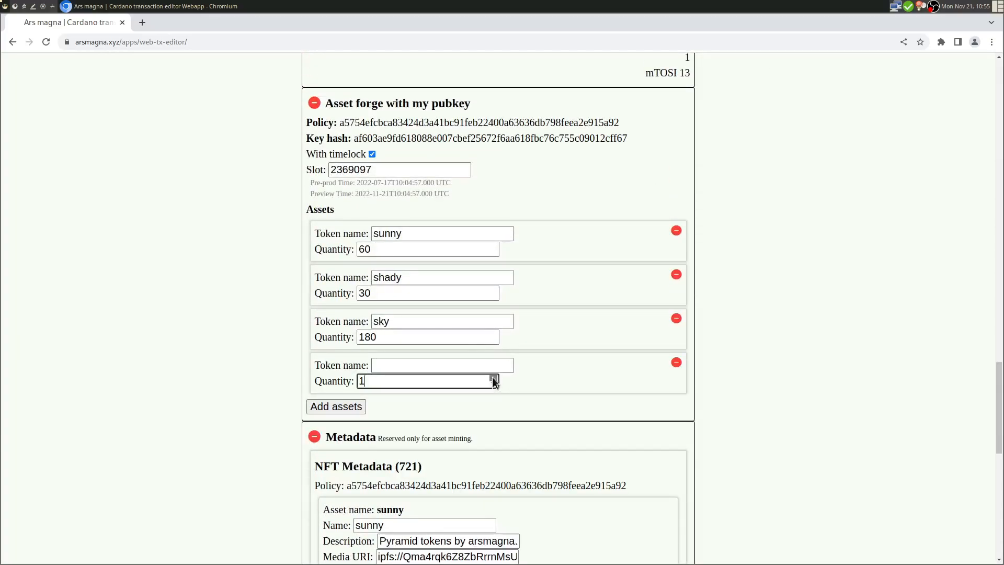
pyautogui.click(413, 368)
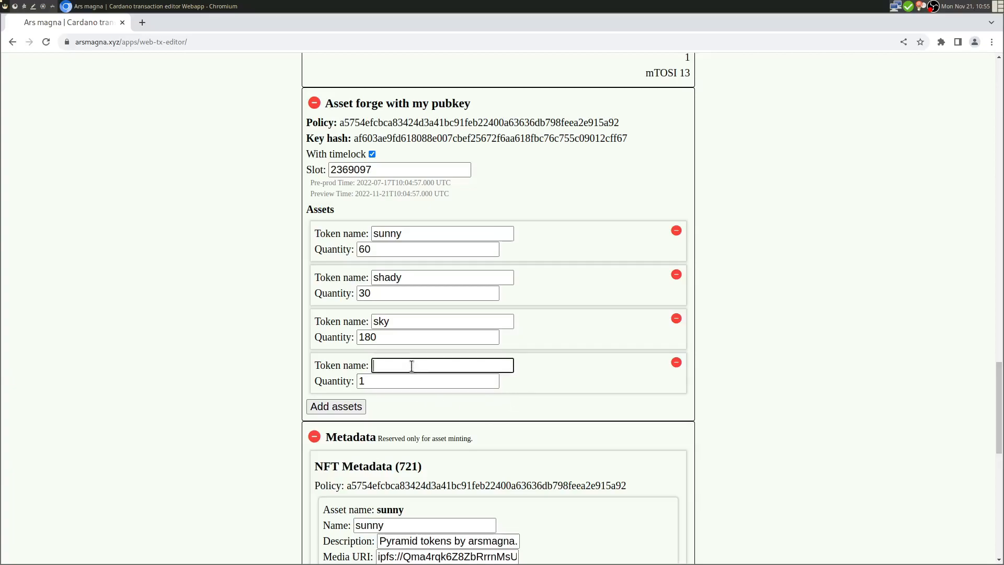
pyautogui.click(677, 363)
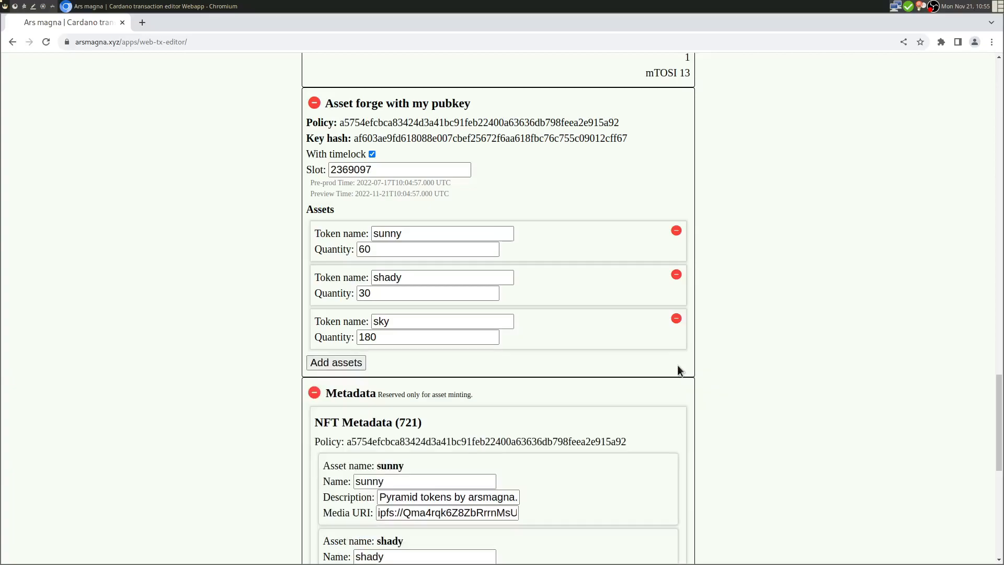
# - Scroll through the finished transaction to check its assets and NFT metadata
pyautogui.scroll(-6, 656, 372)
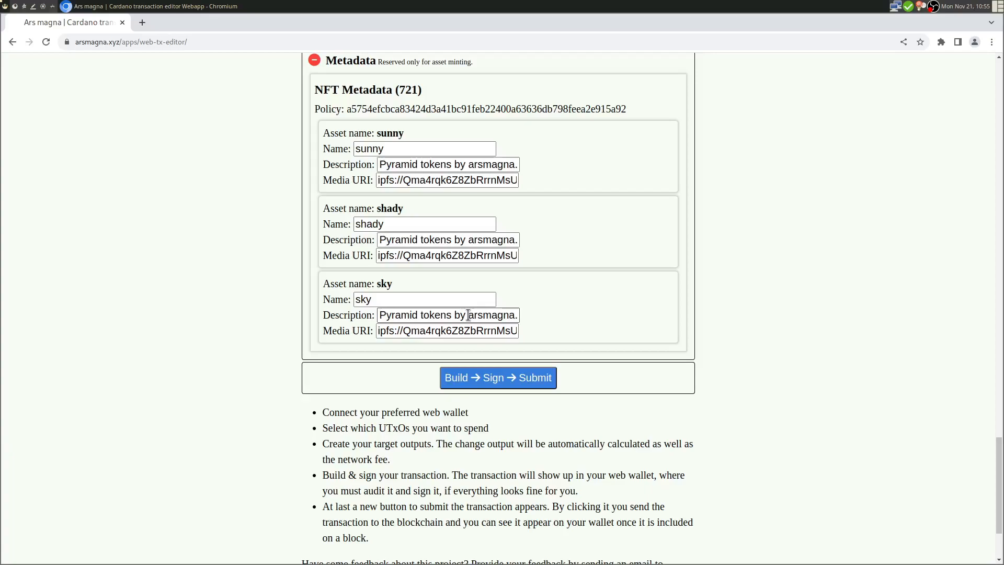
pyautogui.scroll(20, 468, 315)
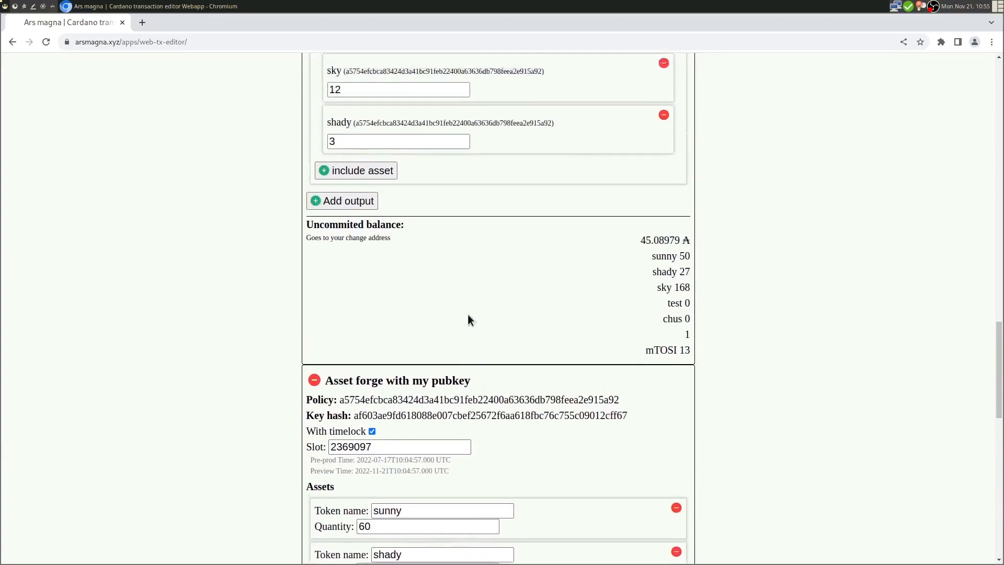
pyautogui.scroll(4, 467, 314)
pyautogui.scroll(-15, 468, 314)
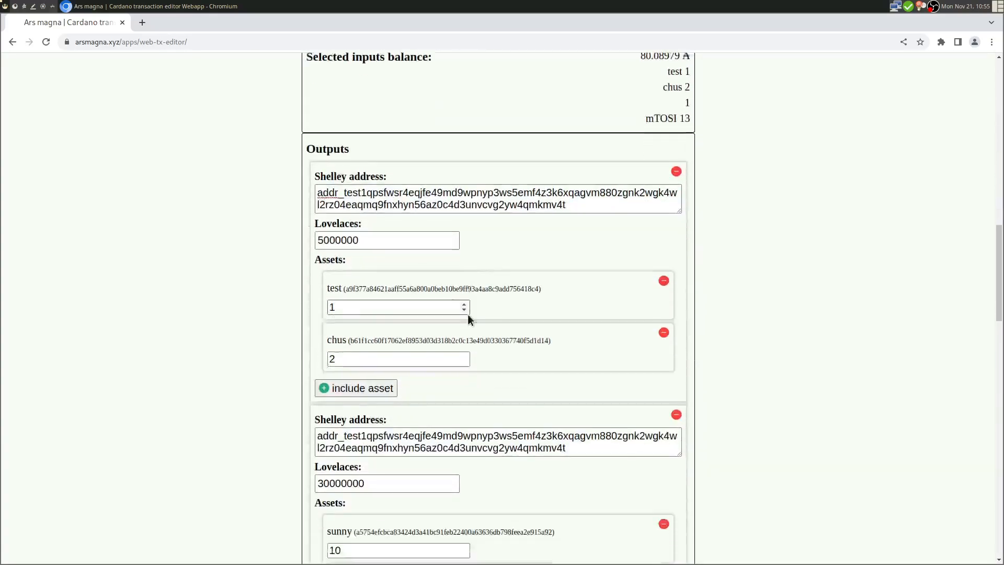
pyautogui.scroll(-13, 468, 314)
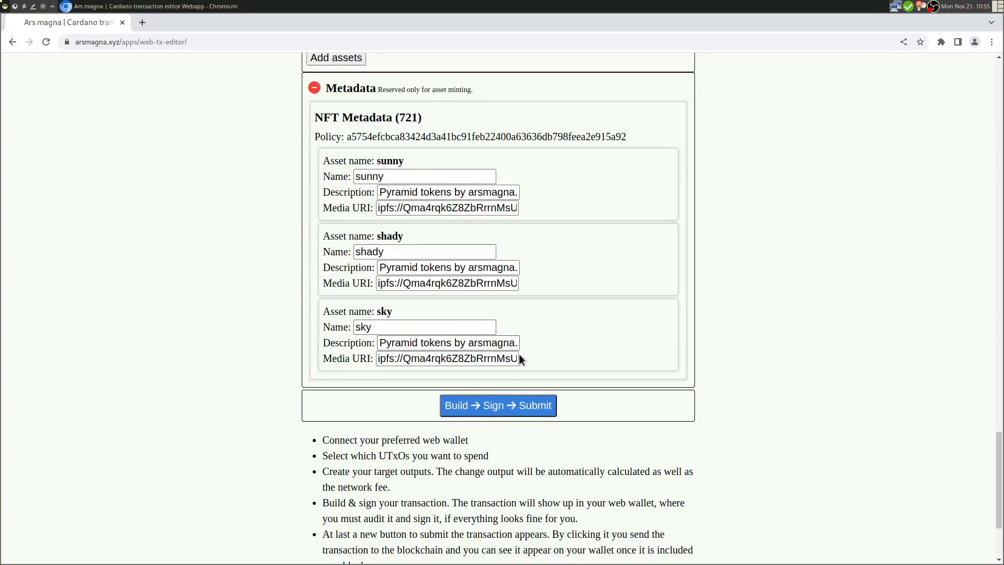
# - Build the transaction and enlarge the Eternl signing popup
pyautogui.click(481, 410)
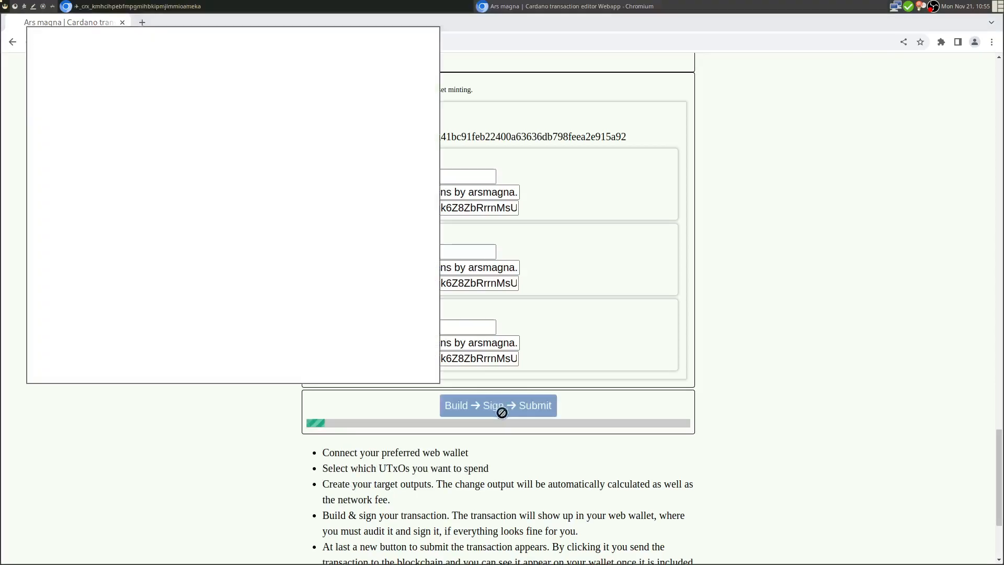
pyautogui.scroll(-2, 232, 247)
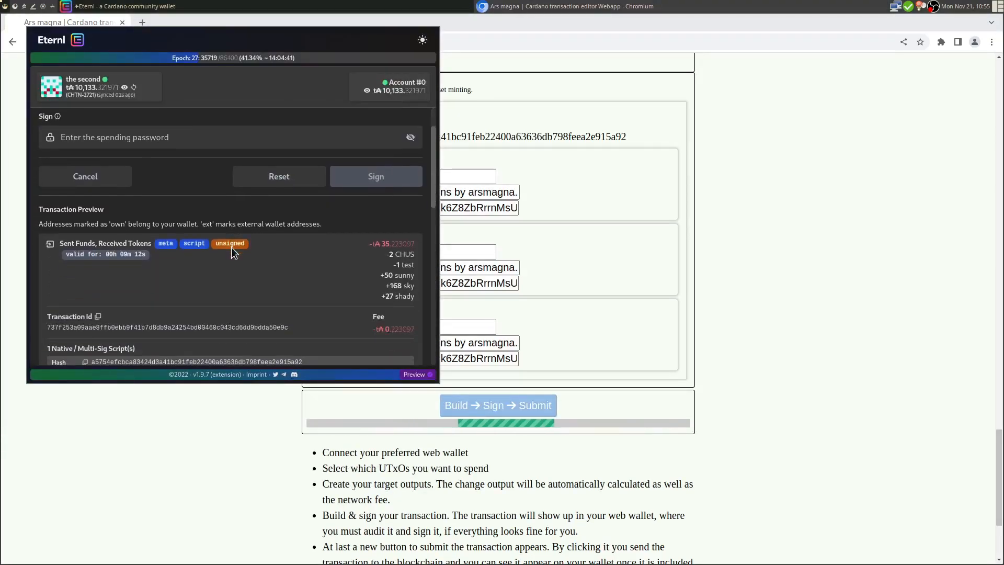
pyautogui.scroll(-2, 231, 247)
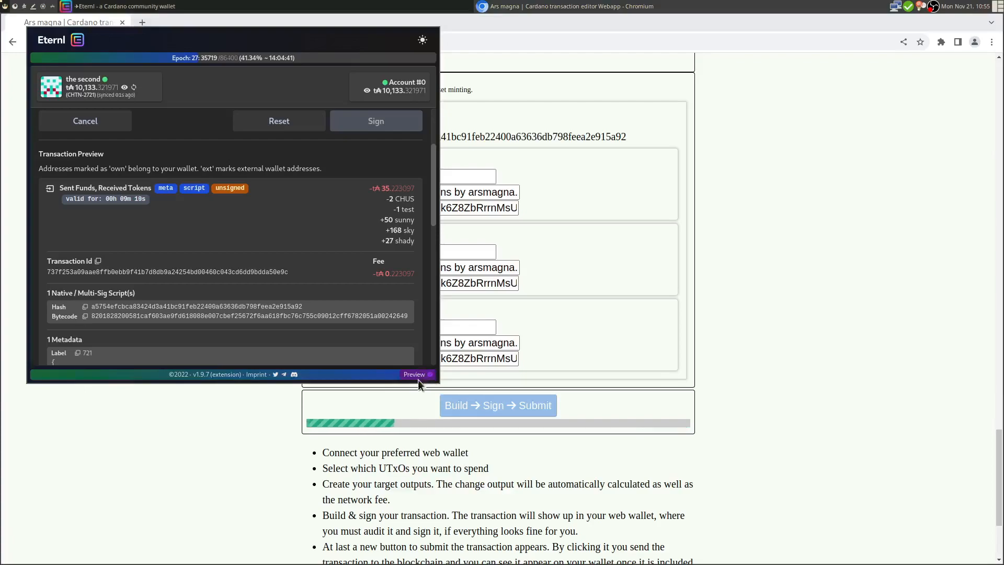
pyautogui.moveTo(433, 380); pyautogui.dragTo(827, 547)
pyautogui.scroll(4, 355, 198)
pyautogui.scroll(-1, 355, 197)
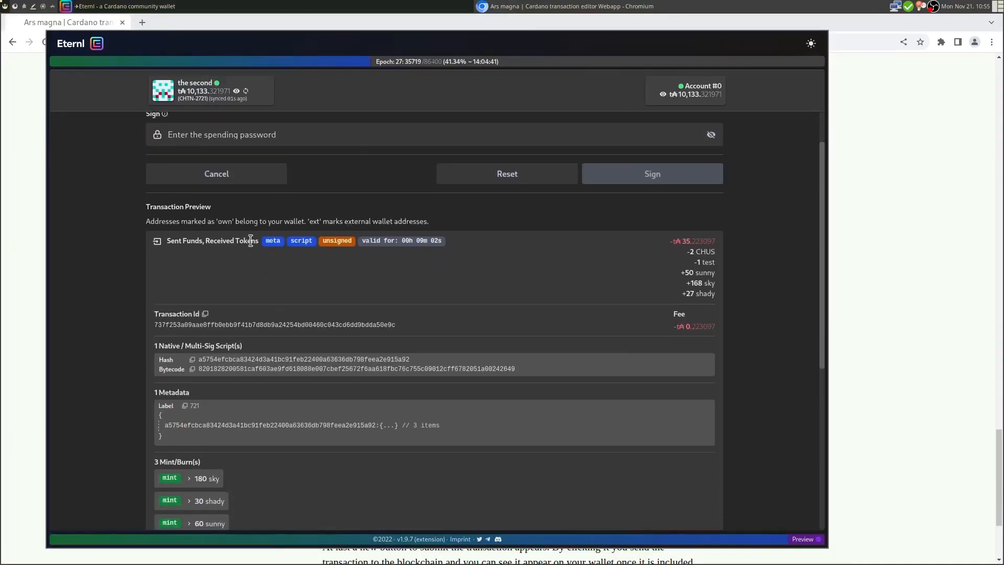
pyautogui.moveTo(167, 241); pyautogui.dragTo(209, 242)
pyautogui.click(231, 242)
# - Review the sent total, received sky and shady tokens, and NFT metadata in the preview
pyautogui.scroll(-1, 486, 266)
pyautogui.moveTo(671, 214); pyautogui.dragTo(722, 250)
pyautogui.click(691, 256)
pyautogui.scroll(-1, 775, 236)
pyautogui.scroll(-1, 776, 235)
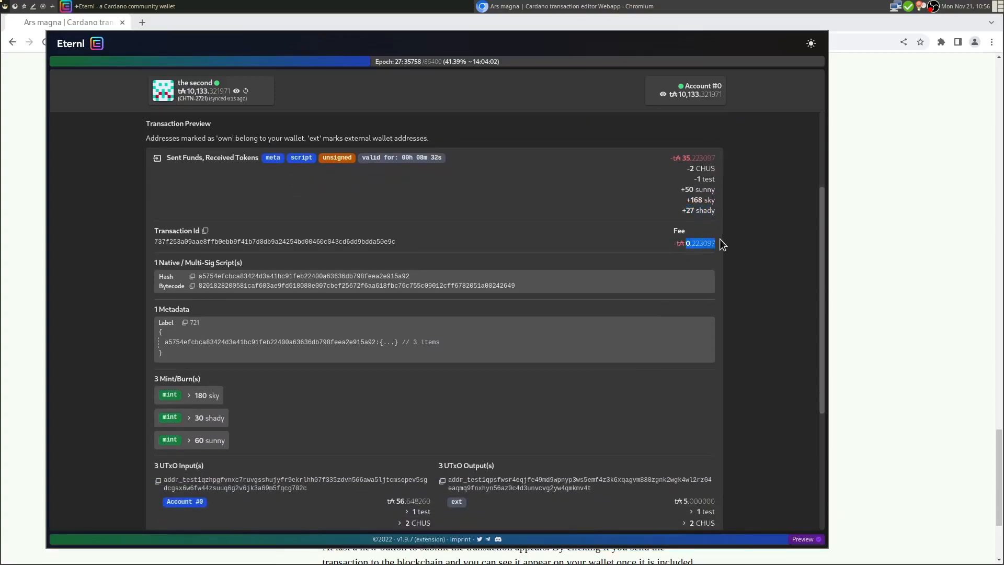
pyautogui.scroll(-2, 502, 268)
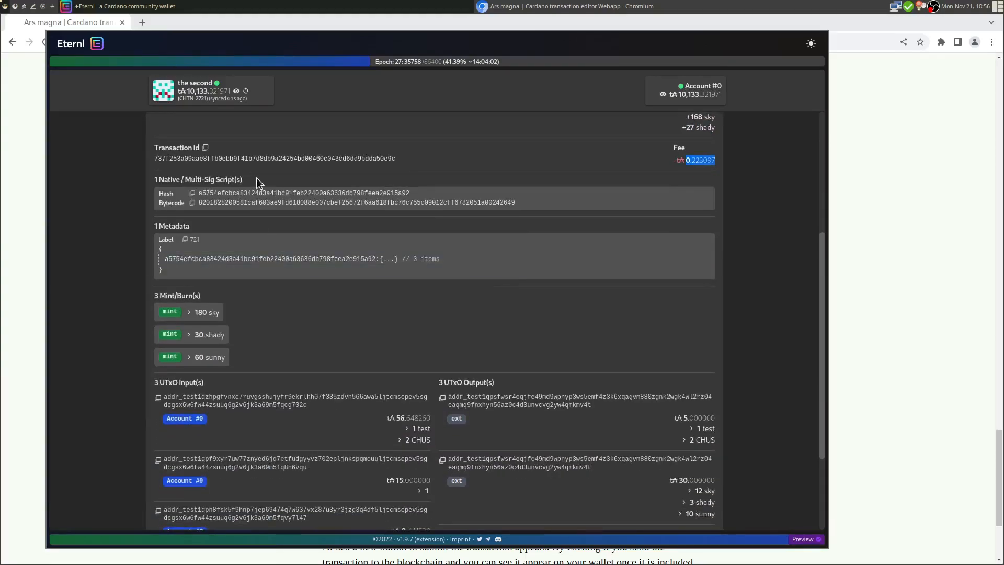
pyautogui.click(391, 259)
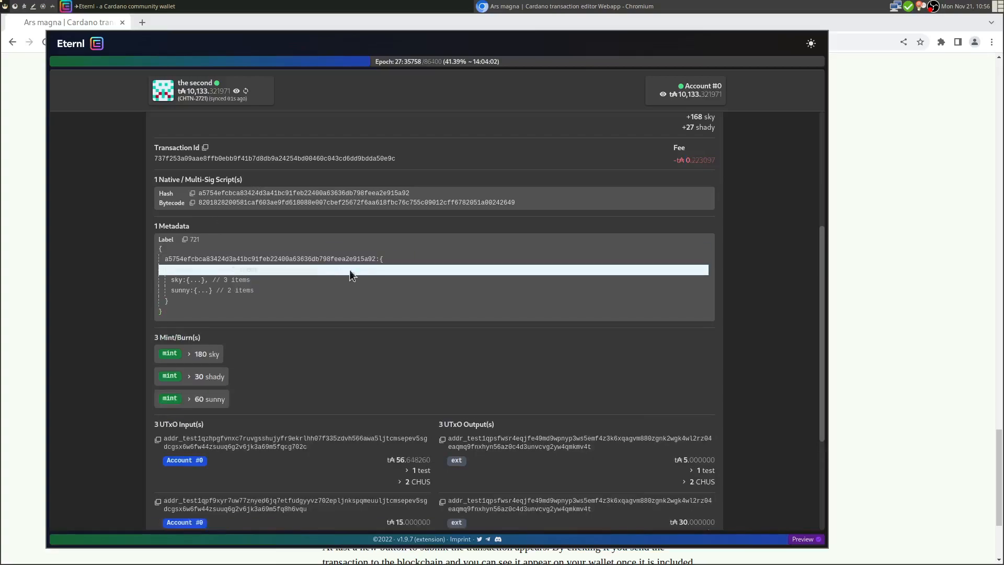
pyautogui.scroll(-2, 272, 269)
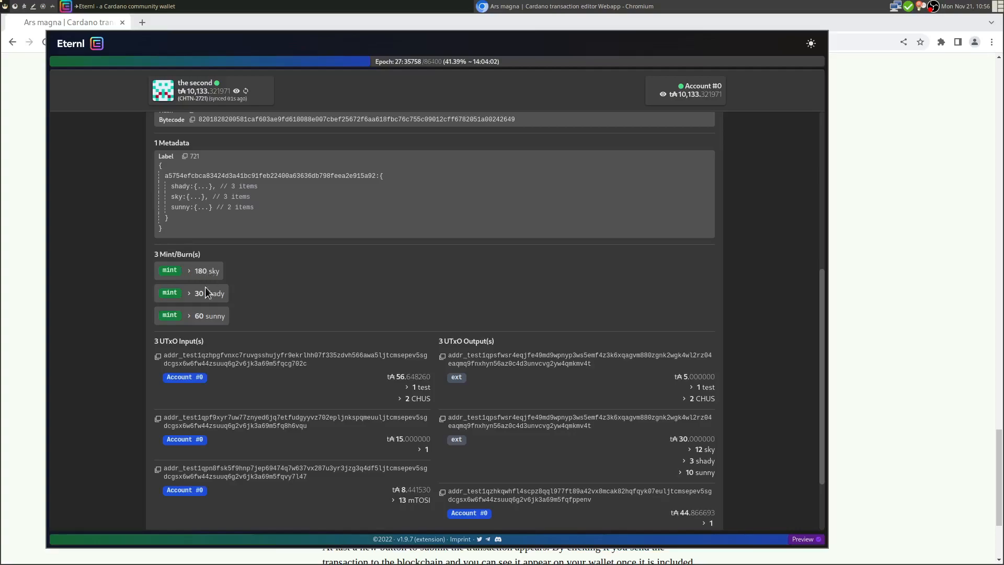
pyautogui.scroll(-2, 320, 291)
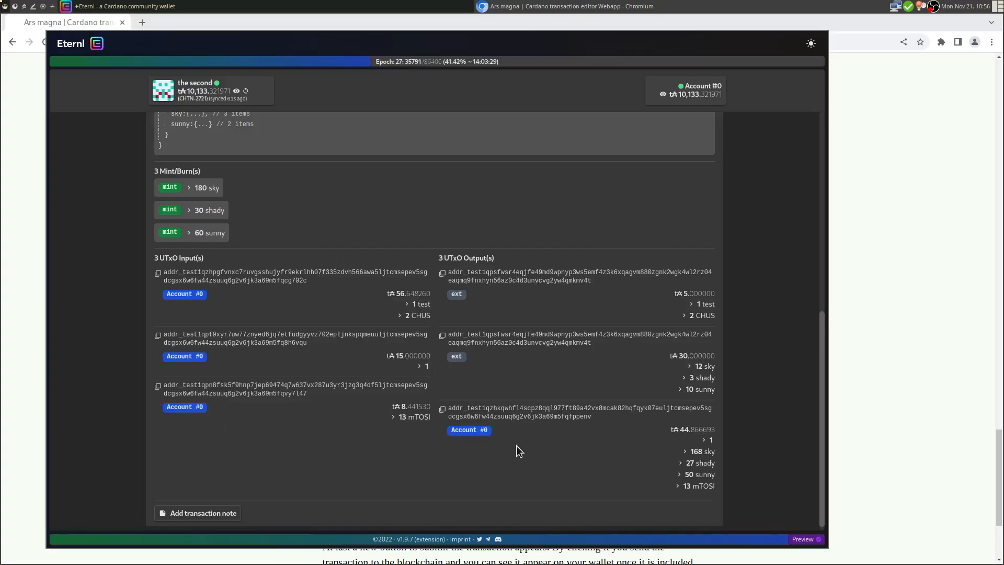
pyautogui.scroll(-1, 718, 269)
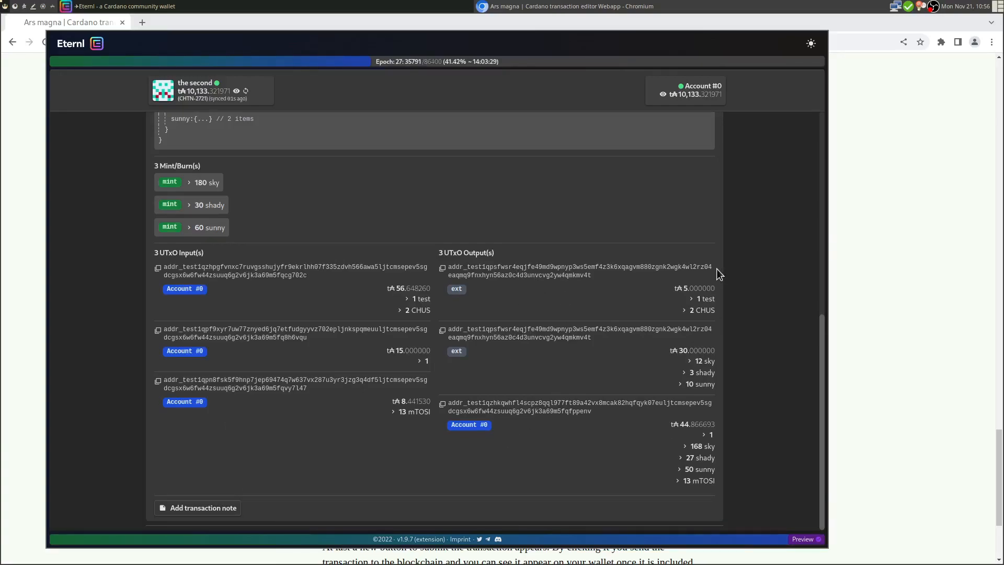
# - Paste the spending password from the password manager and sign the transaction
pyautogui.press('super+p')
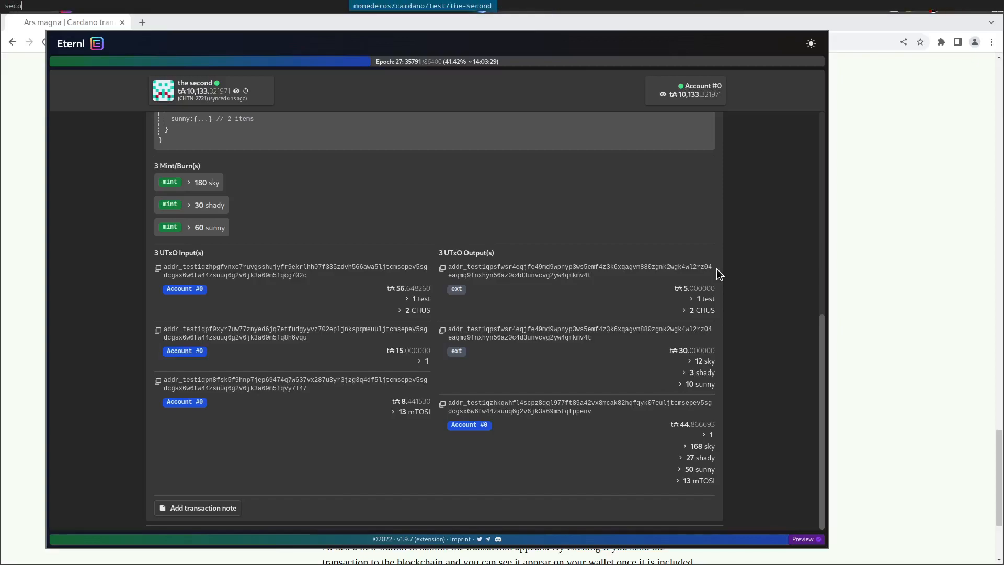
pyautogui.press('Return')
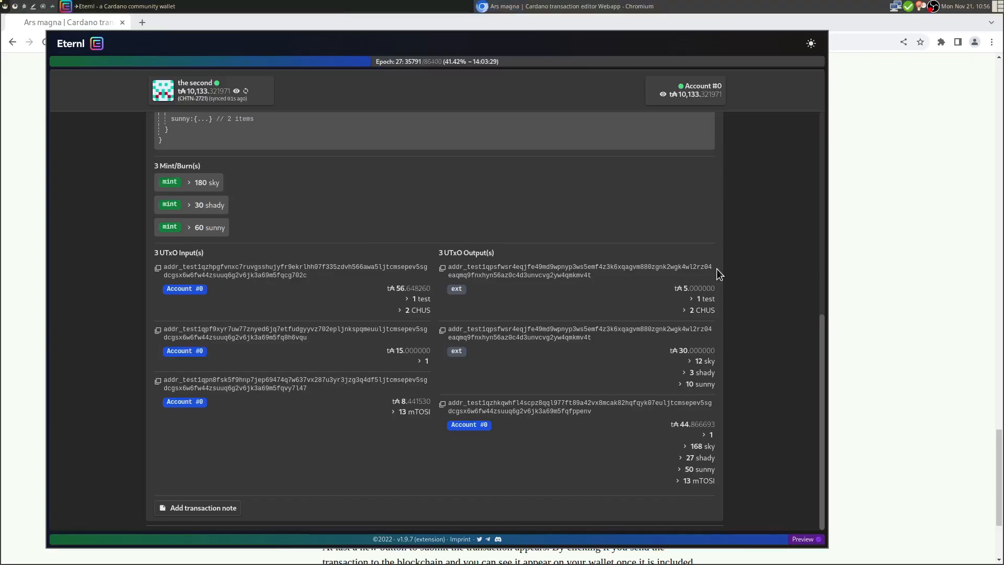
pyautogui.scroll(10, 716, 269)
pyautogui.click(246, 191)
pyautogui.hotkey('ctrl', 'v')
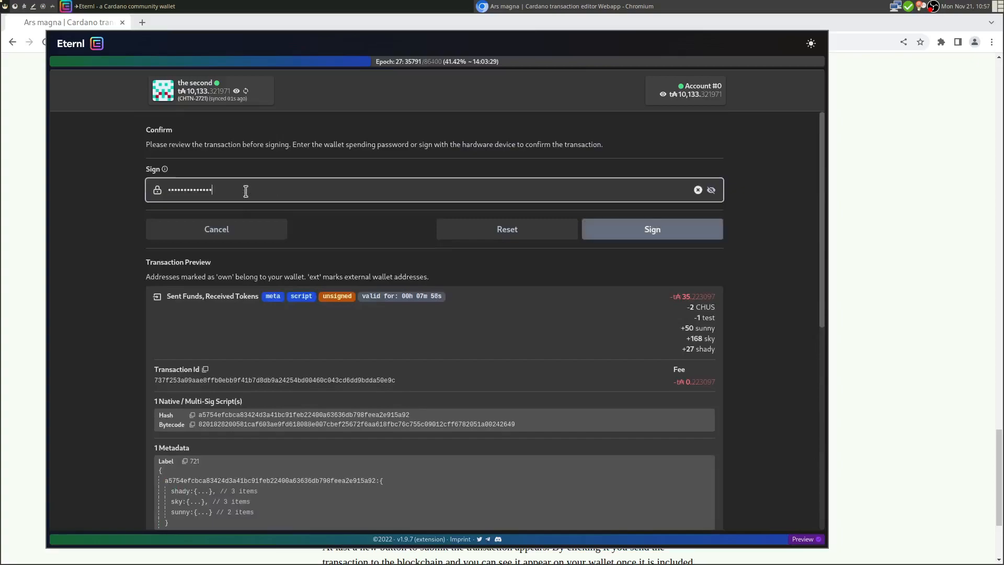
pyautogui.click(655, 234)
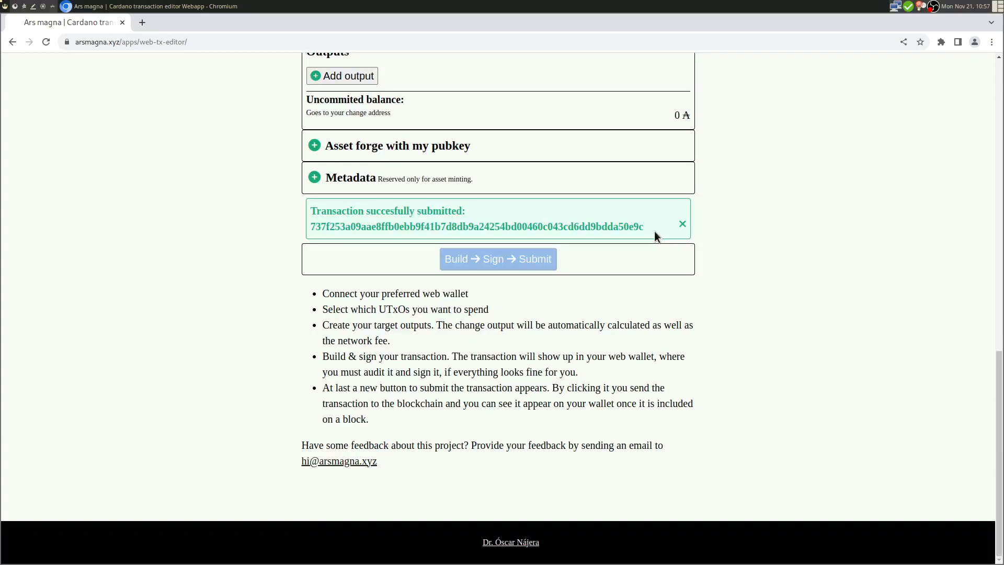
# - Scroll back to the top of the editor and bring up the browser's Extensions menu
pyautogui.scroll(3, 369, 217)
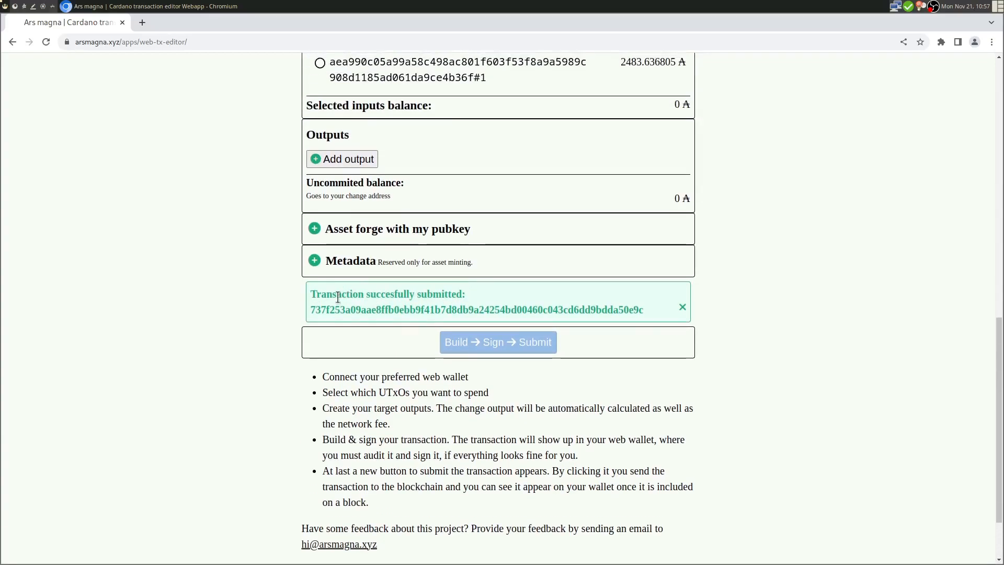
pyautogui.scroll(3, 429, 292)
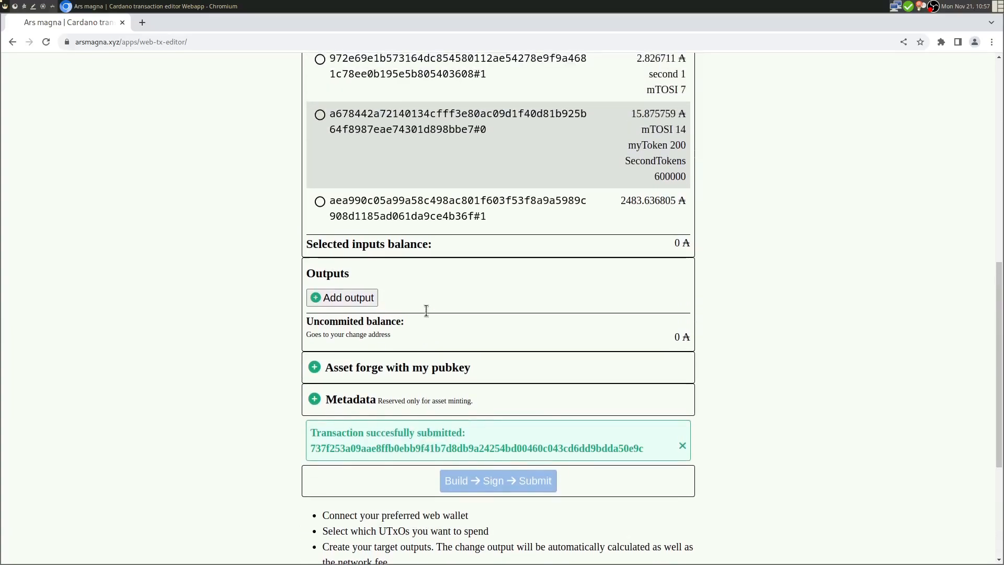
pyautogui.scroll(6, 508, 421)
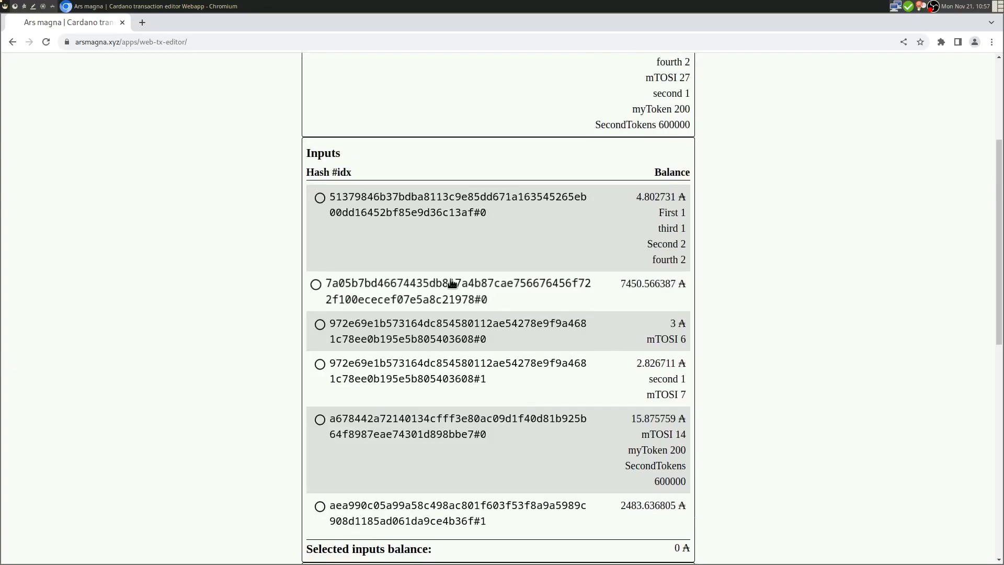
pyautogui.click(941, 42)
# - Open Eternl from the extensions and go to the account's transaction history
pyautogui.click(854, 125)
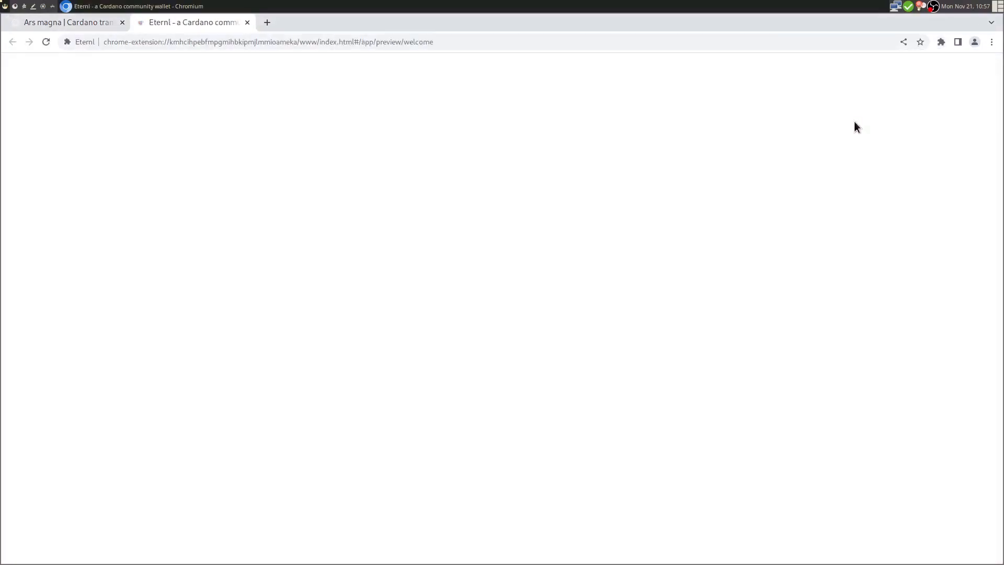
pyautogui.click(160, 172)
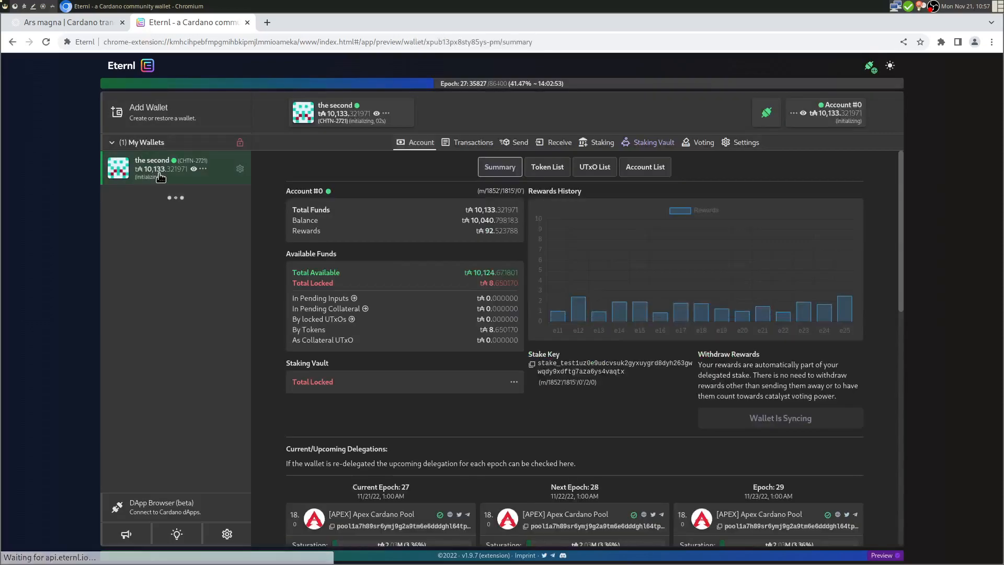
pyautogui.click(473, 145)
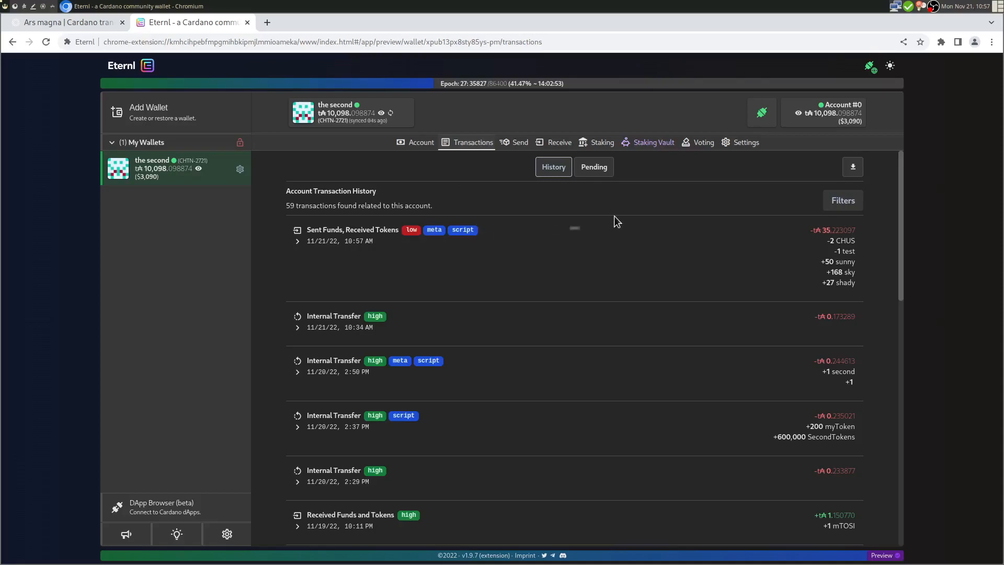
# - Expand the newest sunny, shady and sky minting transaction and copy its transaction ID
pyautogui.click(334, 243)
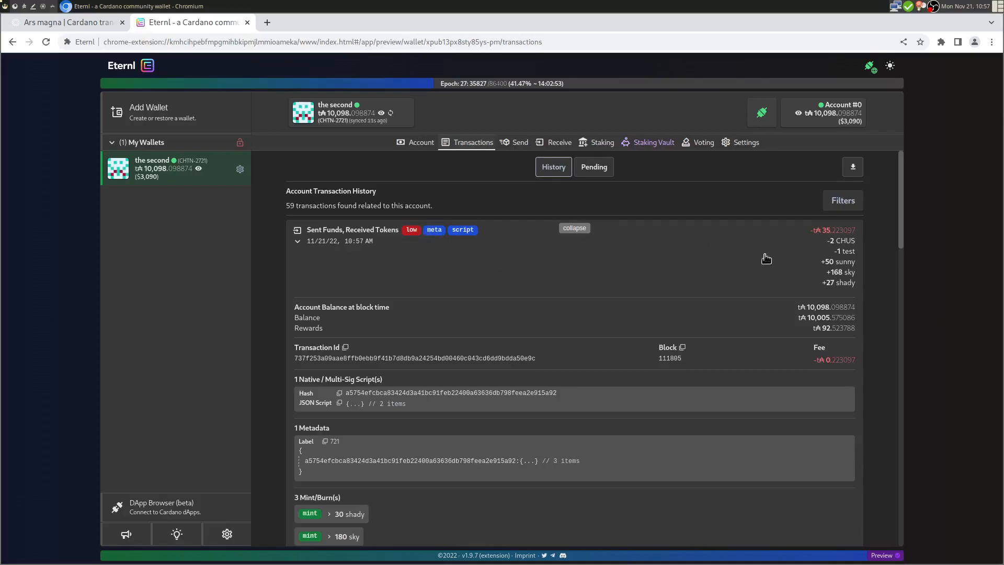
pyautogui.click(603, 174)
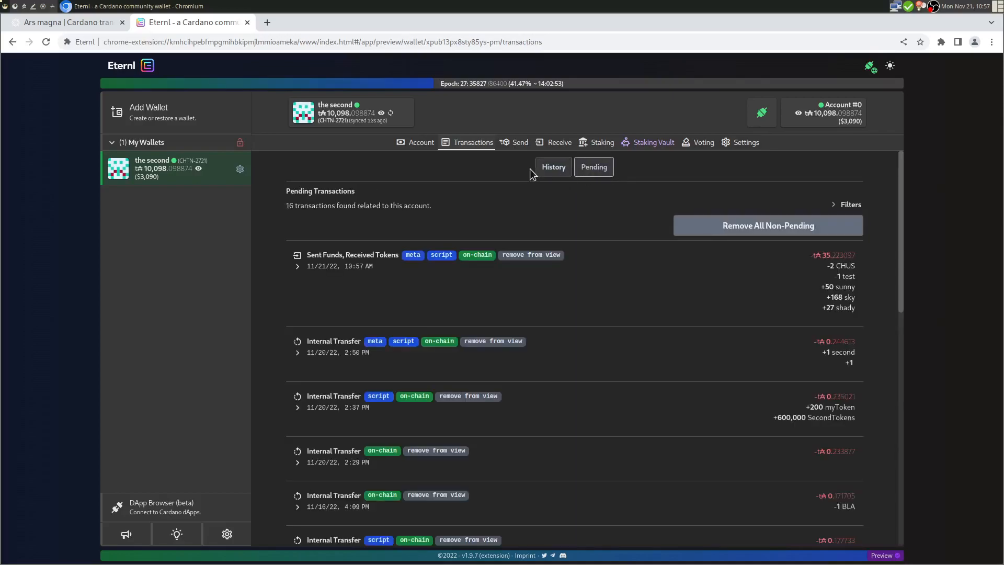
pyautogui.click(548, 168)
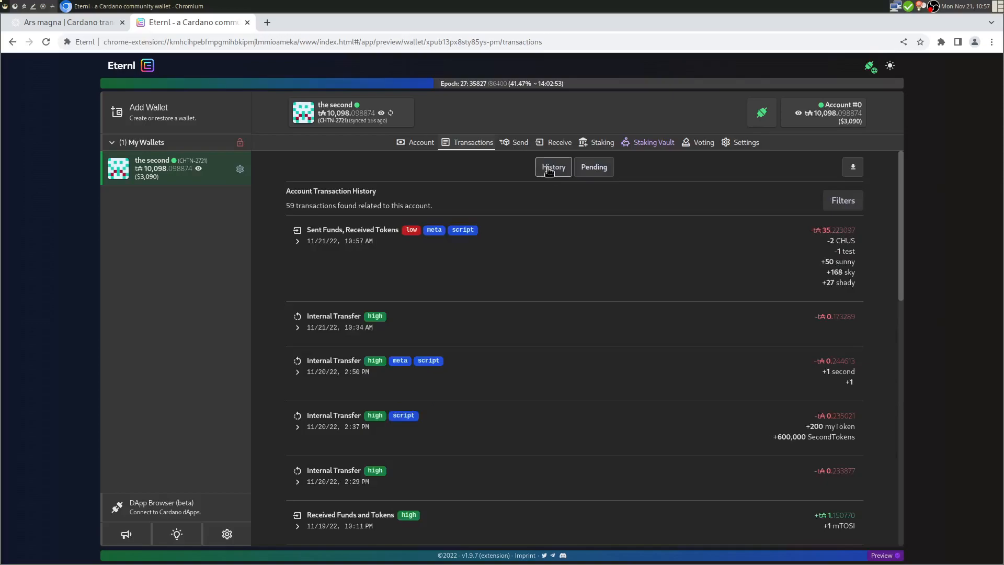
pyautogui.click(312, 242)
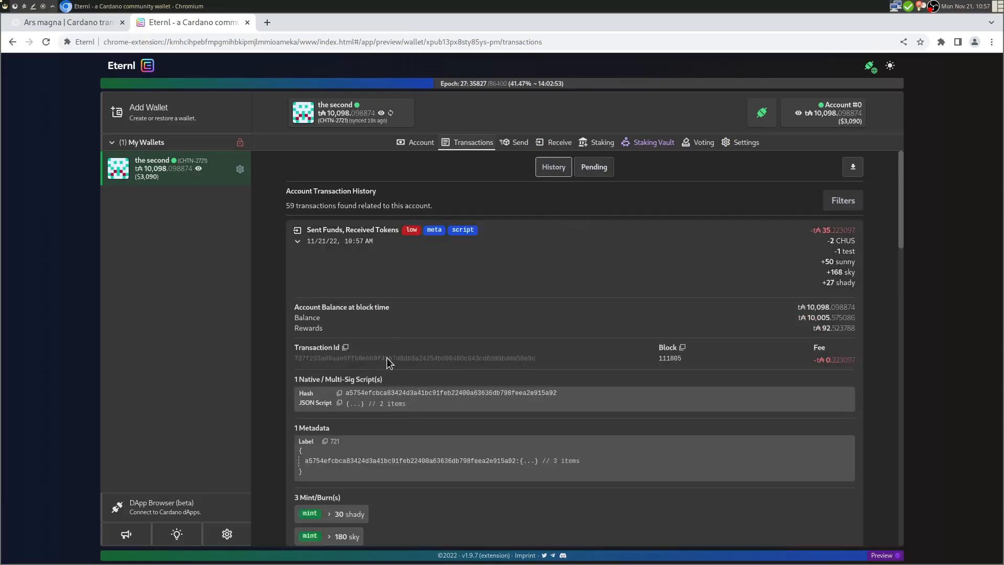
pyautogui.click(345, 348)
pyautogui.hotkey('ctrl', 't')
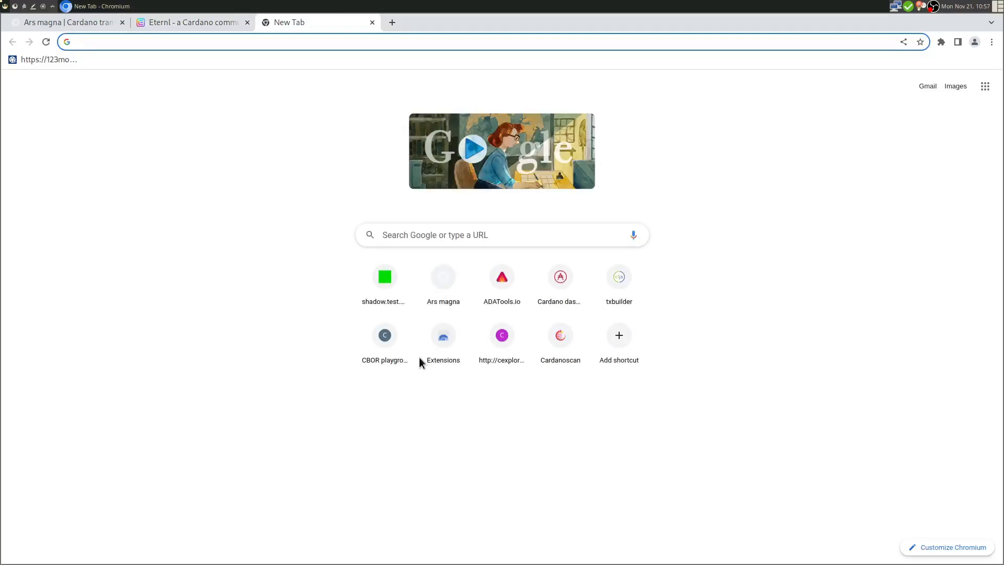
# - Load cexplorer.io from the 'ce' address suggestion and scroll down to its footer
pyautogui.write('ce')
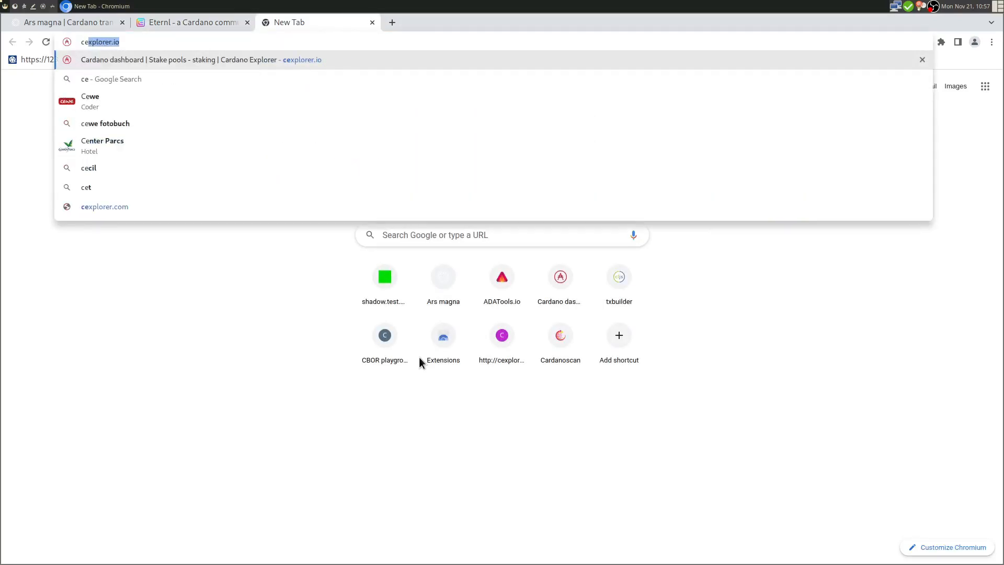
pyautogui.press('Return')
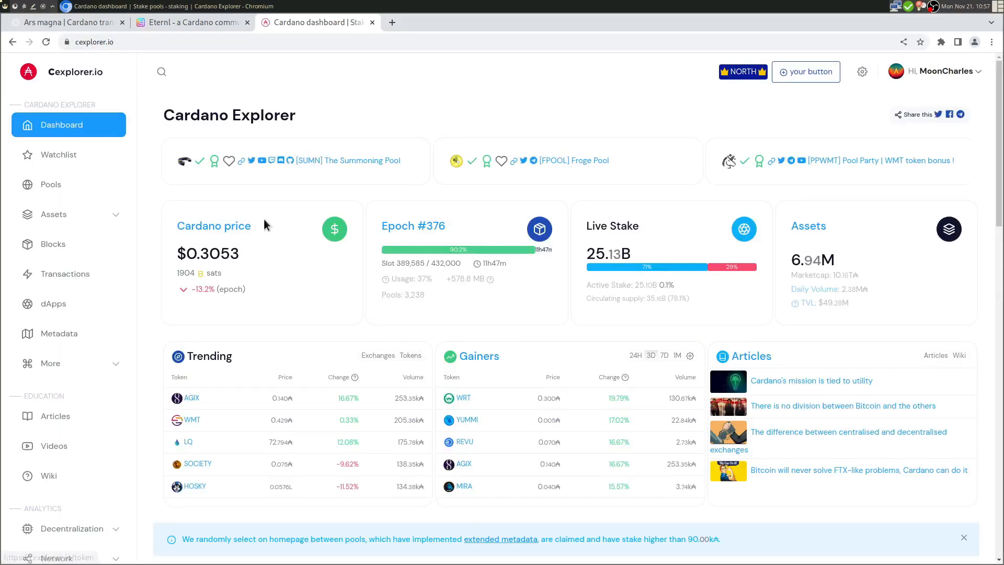
pyautogui.scroll(-5, 282, 239)
pyautogui.scroll(-8, 282, 240)
pyautogui.moveTo(999, 198); pyautogui.dragTo(998, 439)
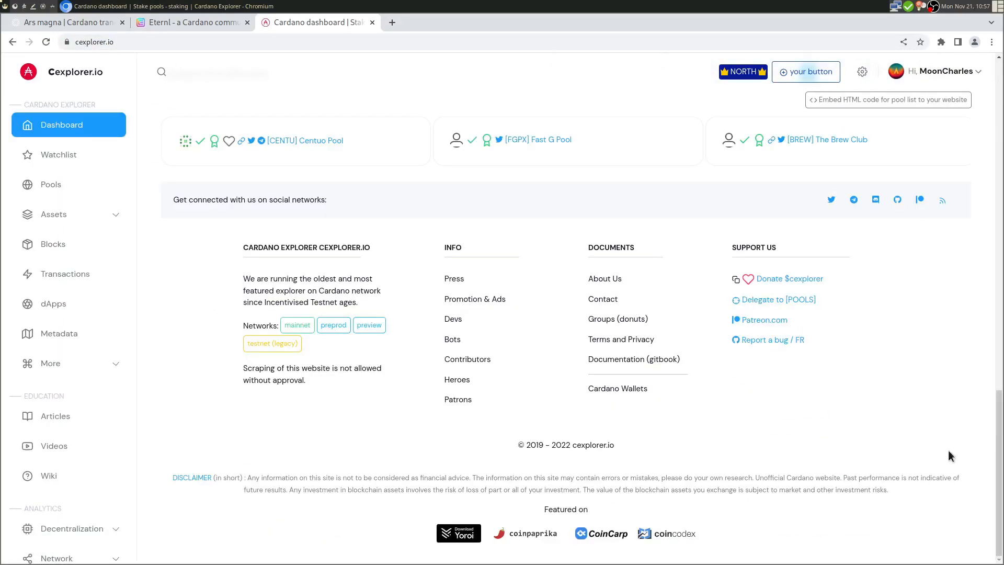
# - Look up the copied minting transaction hash in Cexplorer's preview-network explorer
pyautogui.click(369, 325)
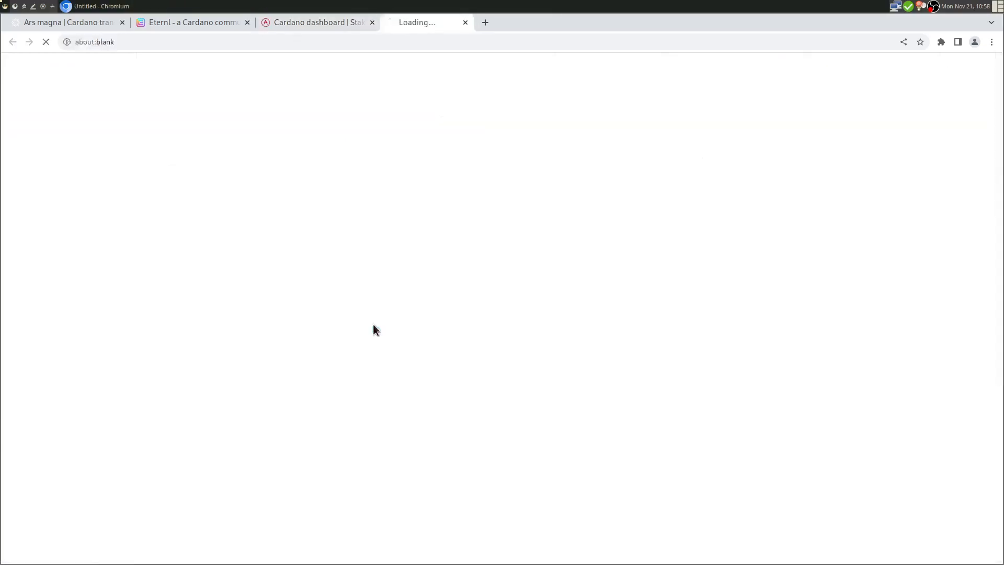
pyautogui.click(187, 66)
pyautogui.hotkey('ctrl', 'v')
pyautogui.press('Return')
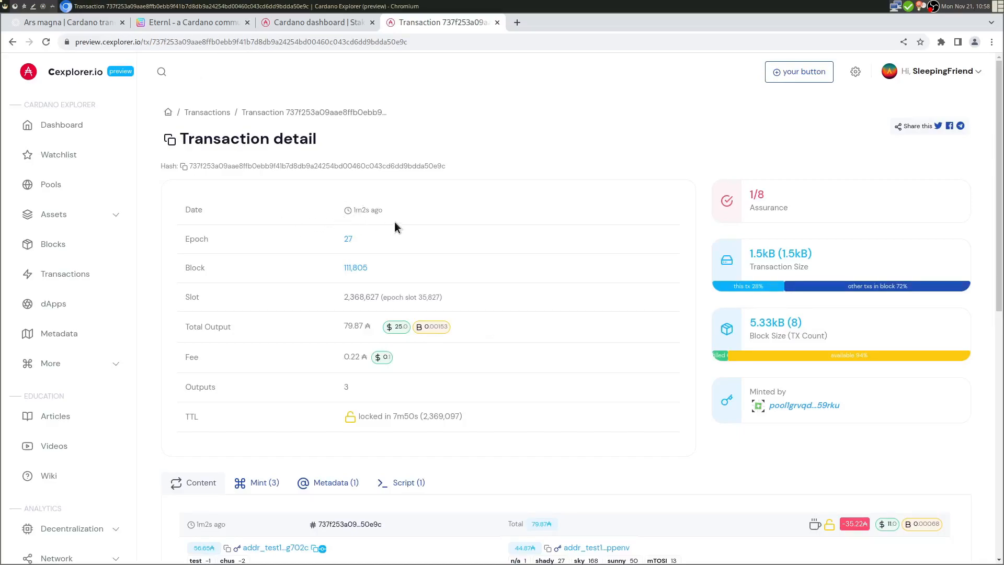
# - Review the mints (shady +30, sky +180, sunny +60), metadata and script, then open the shady token
pyautogui.scroll(-1, 359, 239)
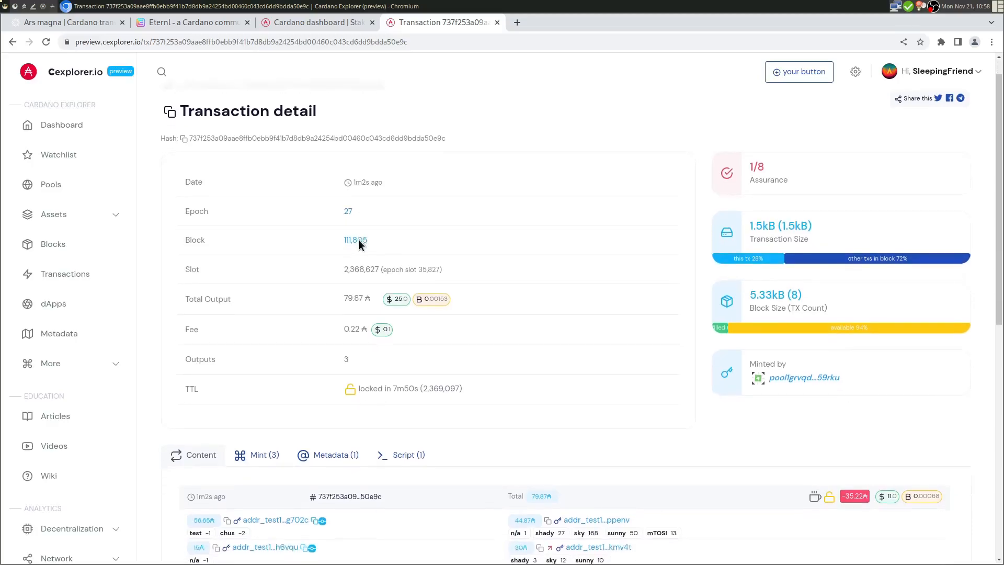
pyautogui.scroll(-2, 685, 188)
pyautogui.scroll(-2, 687, 191)
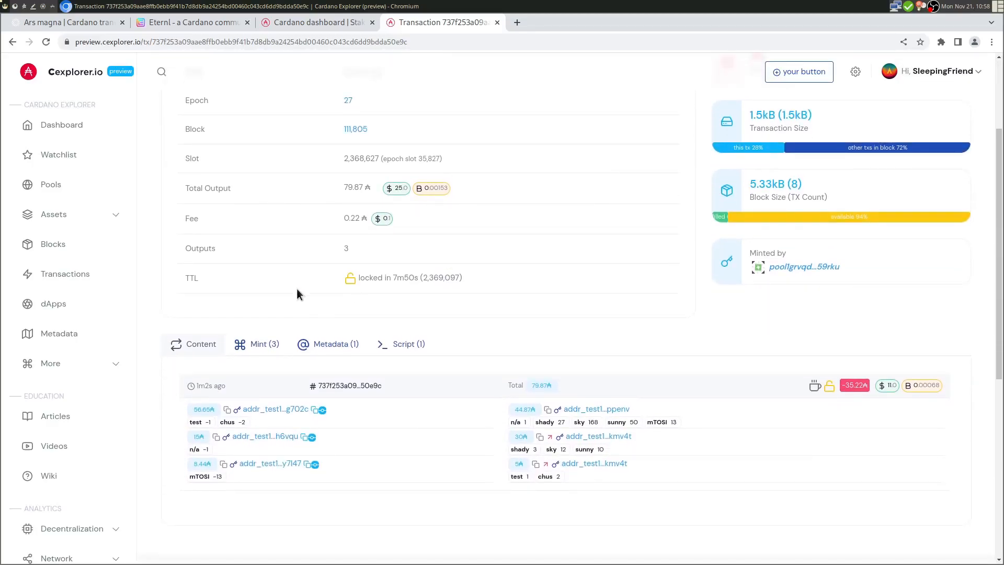
pyautogui.scroll(-4, 390, 281)
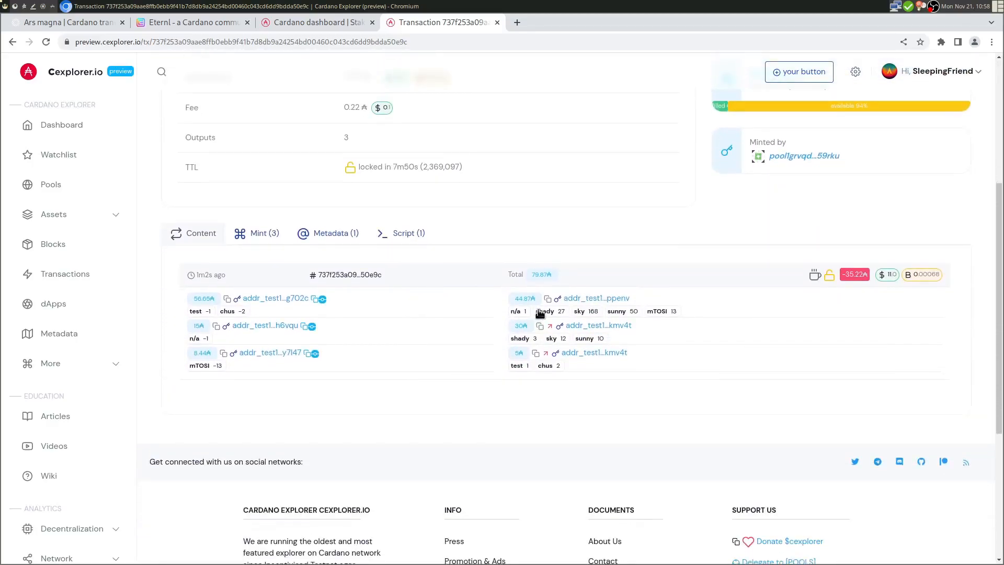
pyautogui.click(255, 235)
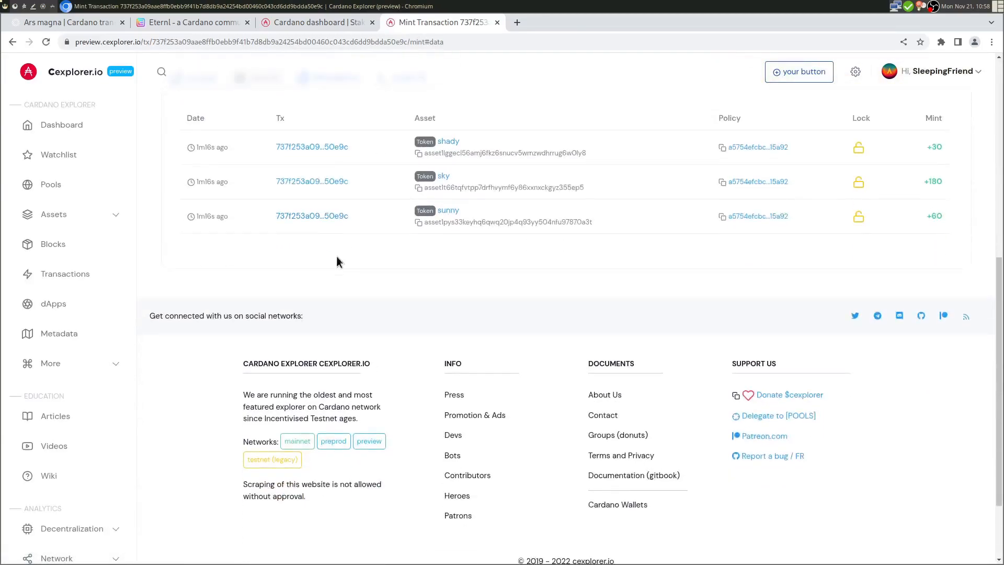
pyautogui.scroll(4, 447, 227)
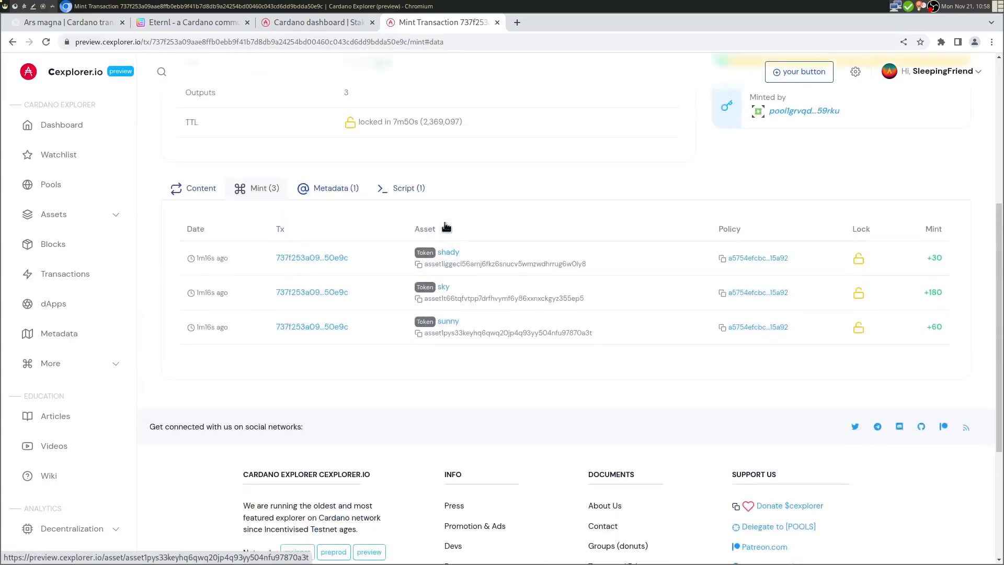
pyautogui.click(346, 190)
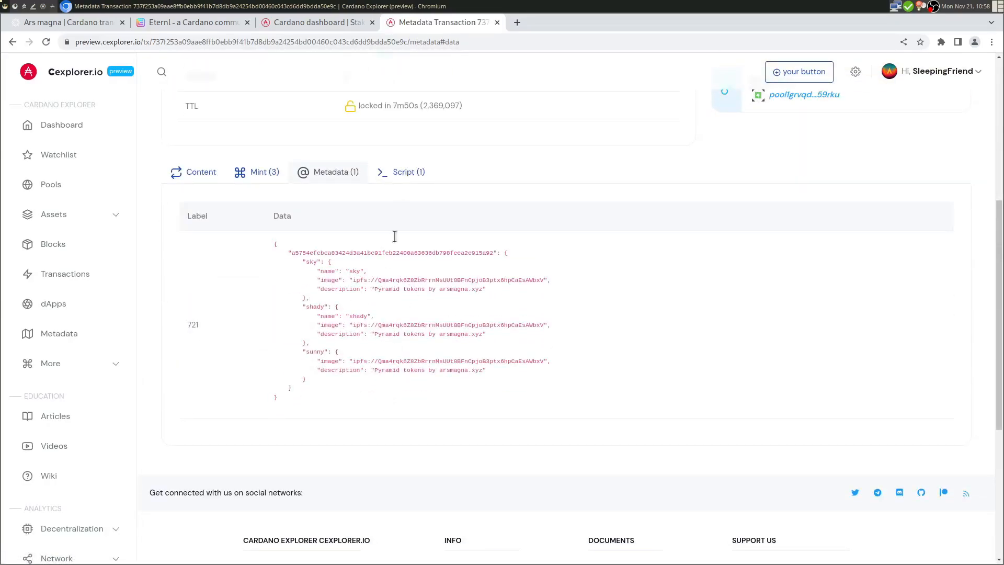
pyautogui.click(400, 171)
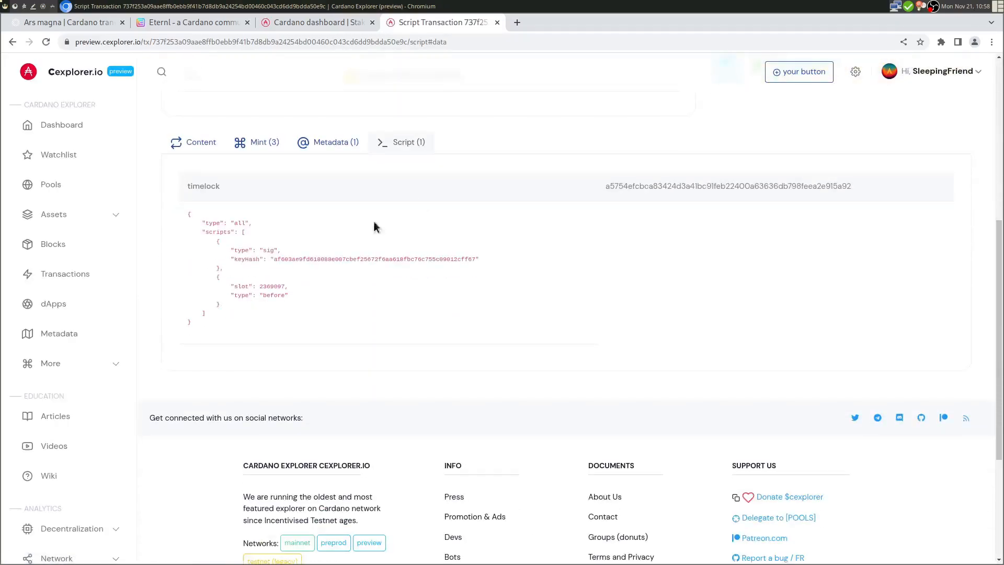
pyautogui.click(275, 142)
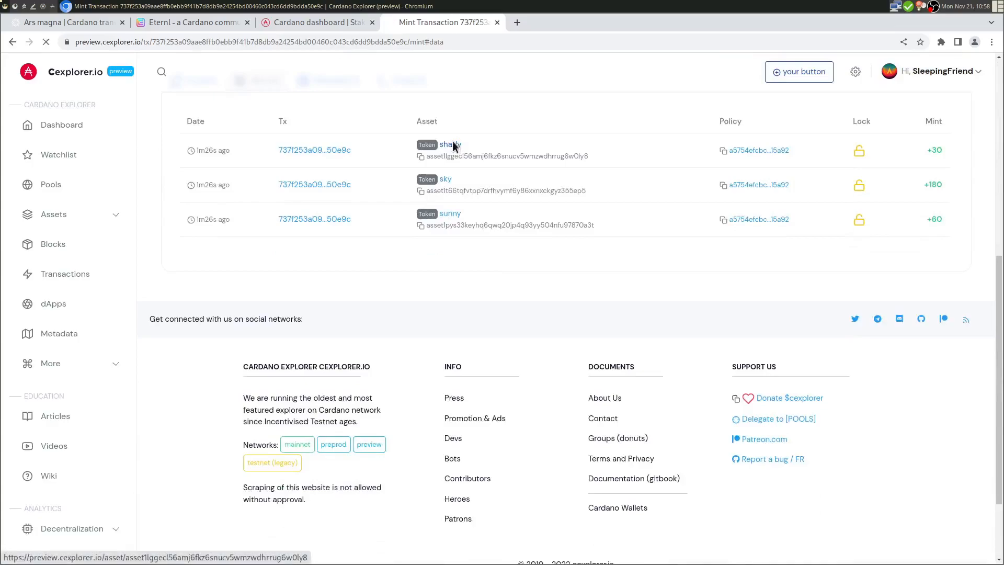
pyautogui.click(453, 142)
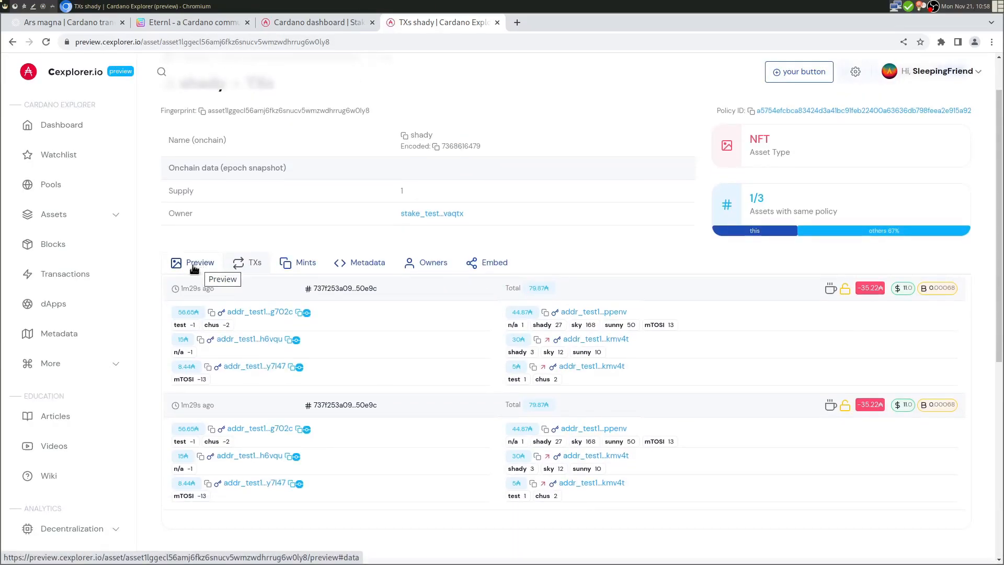
# - View the shady NFT's pyramid image preview with Sky and sunny/shady labels, then return to Ars magna
pyautogui.click(193, 266)
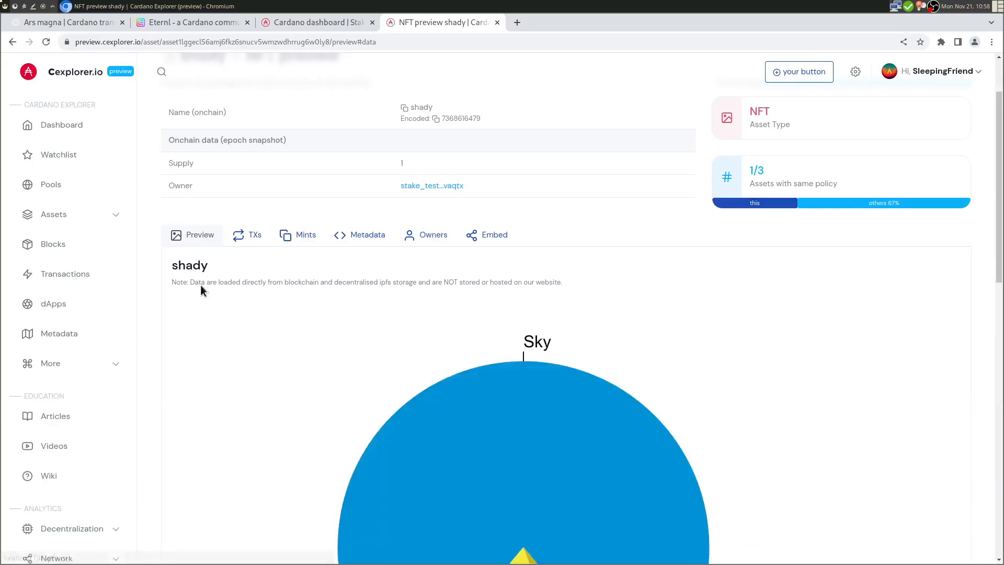
pyautogui.scroll(-5, 201, 285)
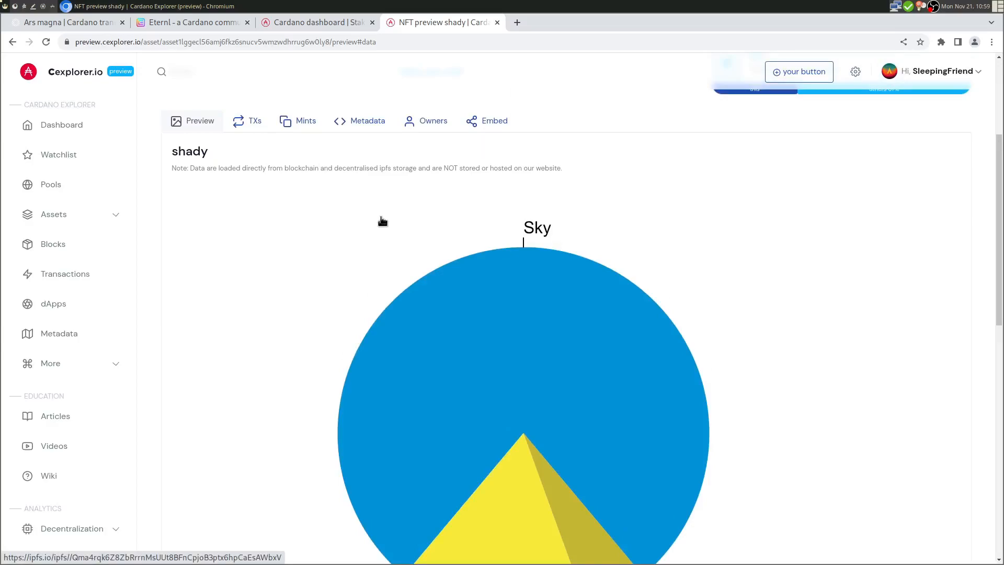
pyautogui.scroll(-10, 386, 214)
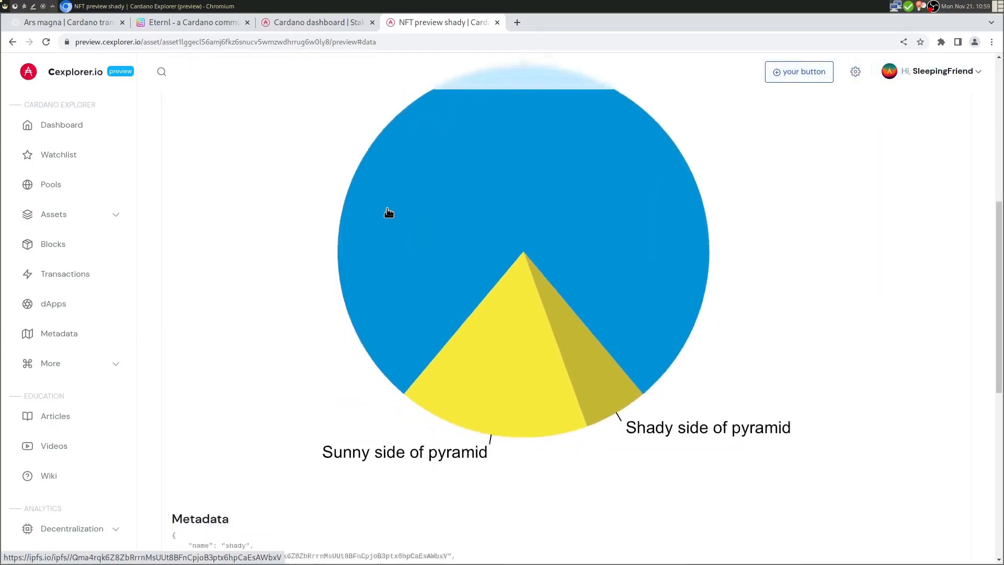
pyautogui.scroll(10, 388, 209)
pyautogui.scroll(-5, 283, 187)
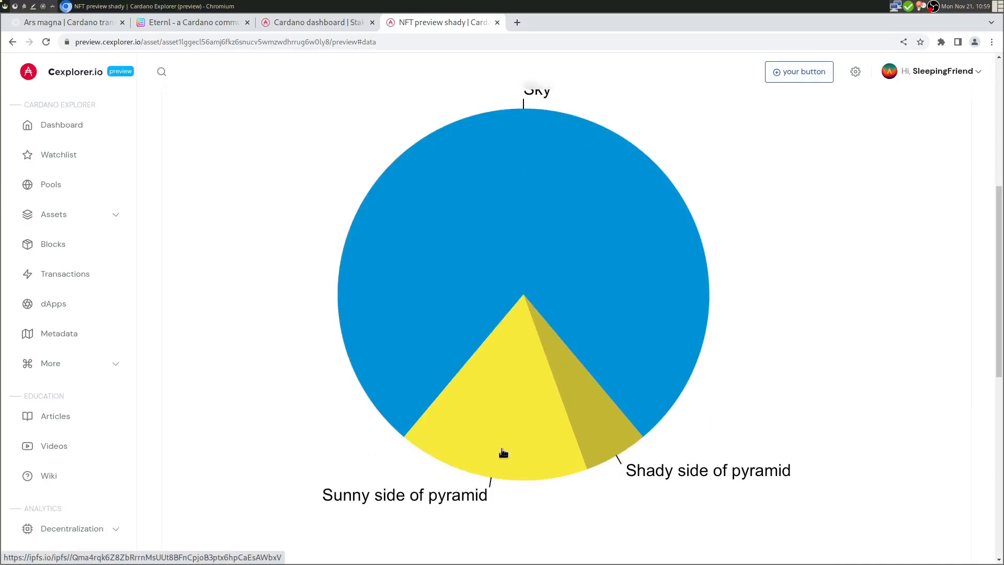
pyautogui.scroll(1, 539, 258)
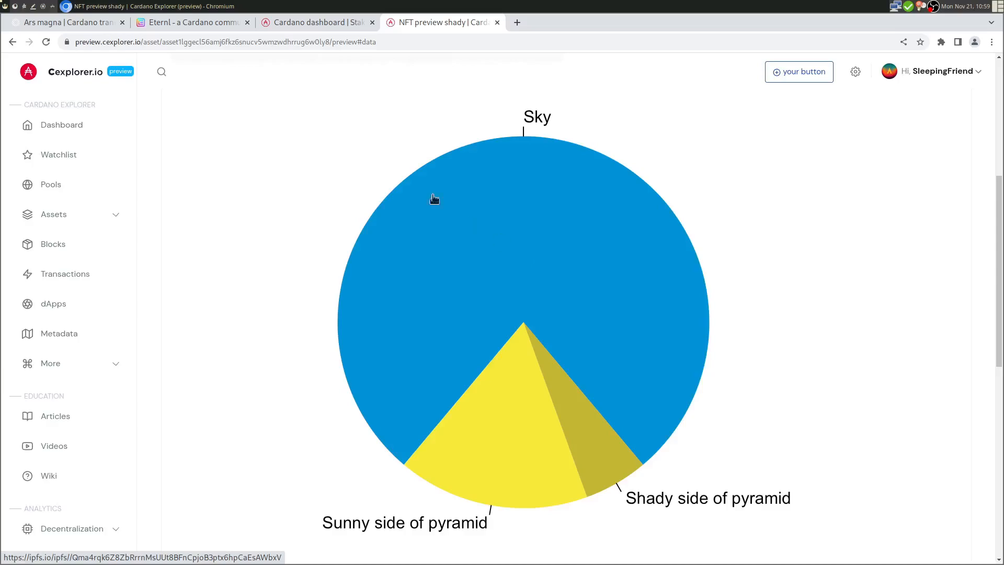
pyautogui.click(84, 23)
# - Disconnect Eternl so the editor again offers Eternl, Flint, Typhon and Nami
pyautogui.scroll(1, 240, 155)
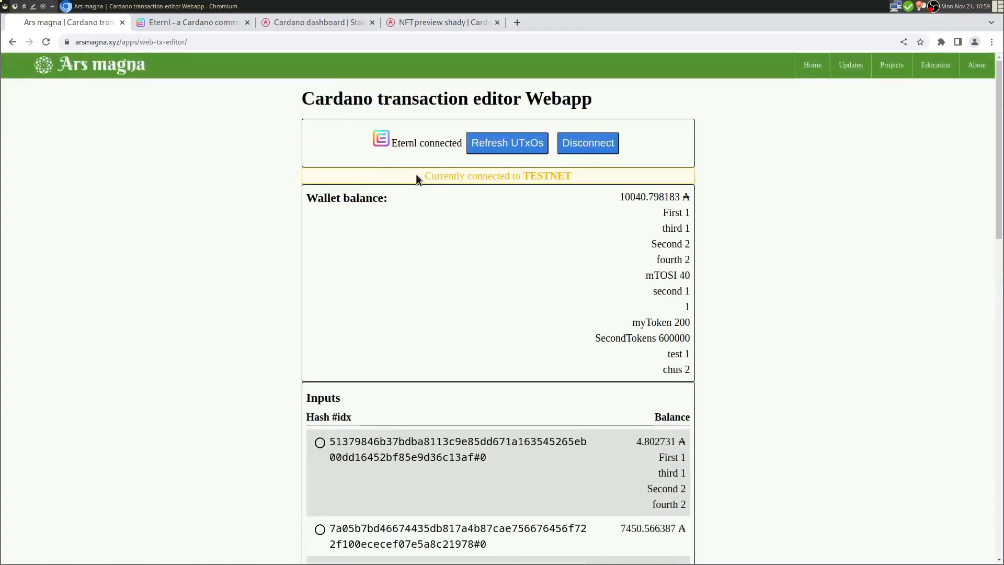
pyautogui.click(583, 145)
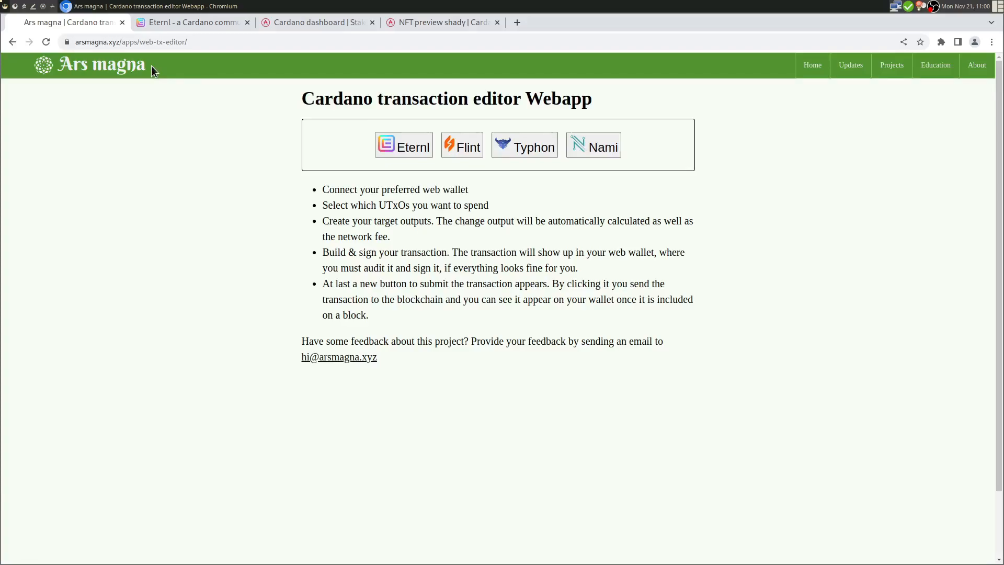
# - Browse the posts on the site's Updates page
pyautogui.click(851, 68)
pyautogui.scroll(-8, 847, 104)
pyautogui.scroll(6, 853, 99)
pyautogui.scroll(3, 909, 100)
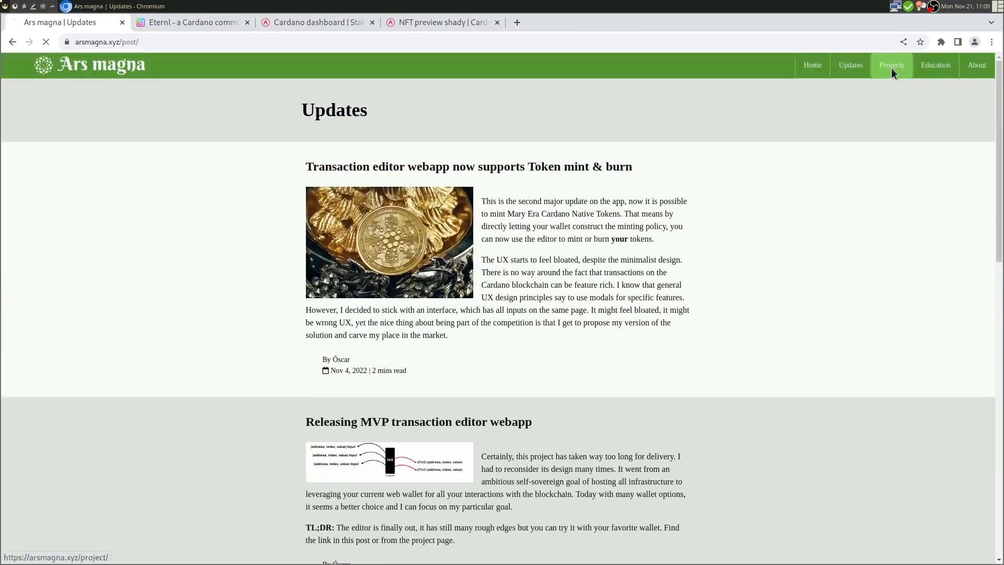
# - Look through the Tools, projects and services page listing Web transaction editor and Cardano.el
pyautogui.click(891, 66)
pyautogui.scroll(-1, 829, 183)
pyautogui.scroll(-9, 829, 184)
pyautogui.scroll(9, 831, 177)
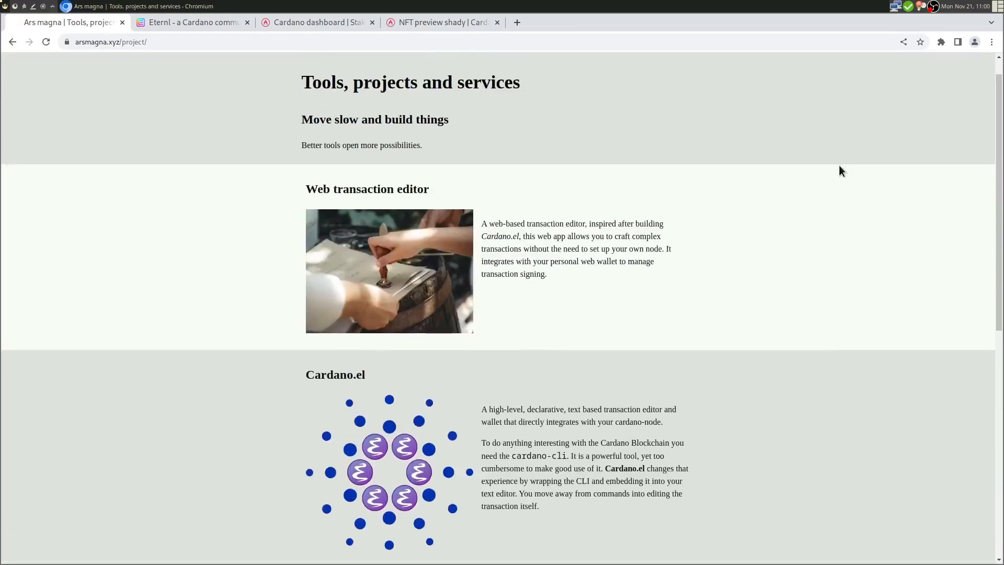
pyautogui.scroll(1, 840, 168)
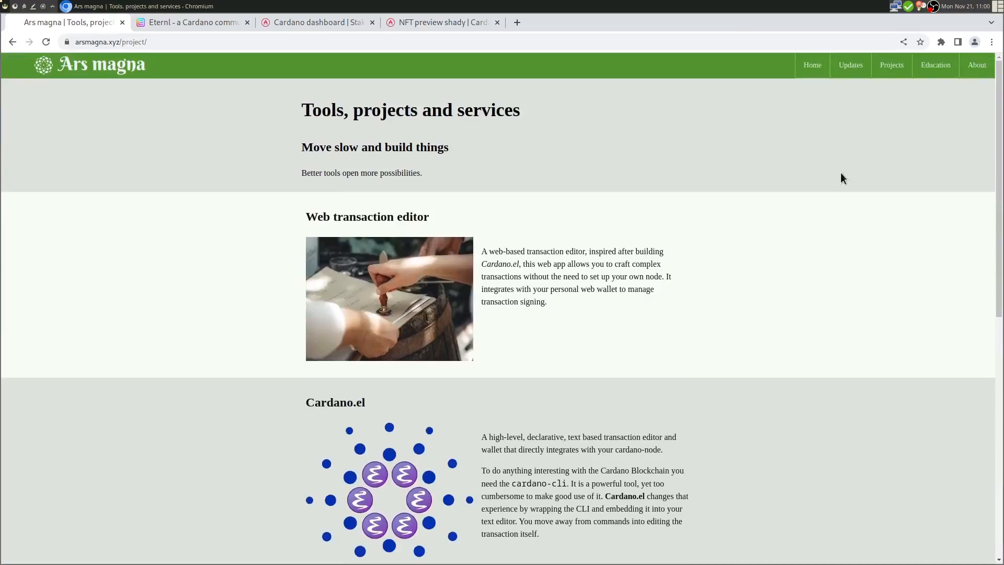